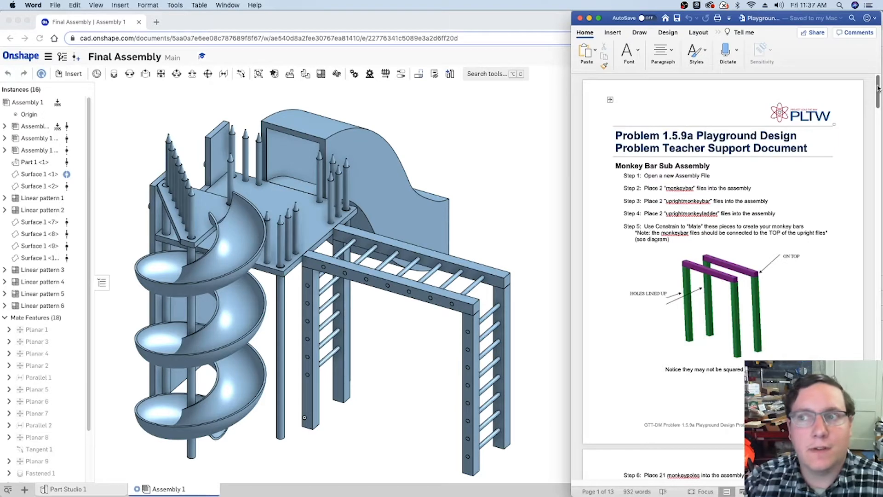
Read the Final Assembly instructions in the playground design document, through Step 10 on positioning the monkey bars.
{"action": "left_click_drag", "start_coordinate": [878, 87], "coordinate": [855, 263]}
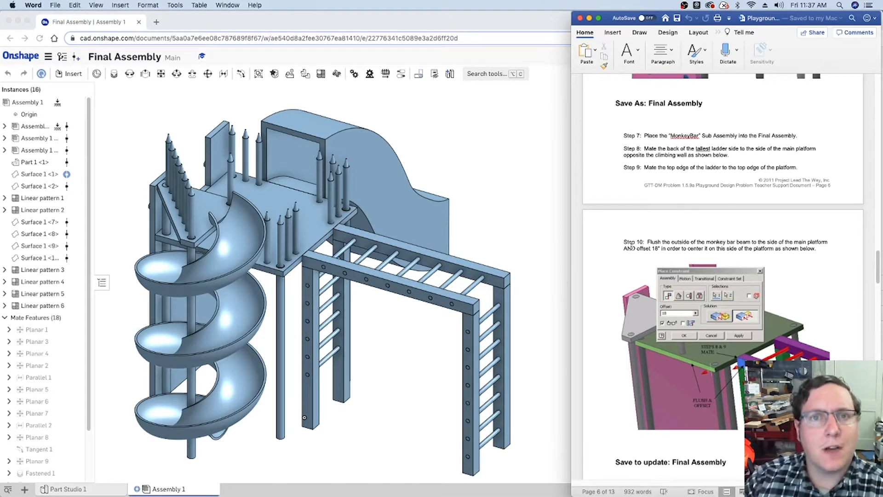
{"action": "scroll", "coordinate": [711, 268], "scroll_direction": "down", "scroll_amount": 2}
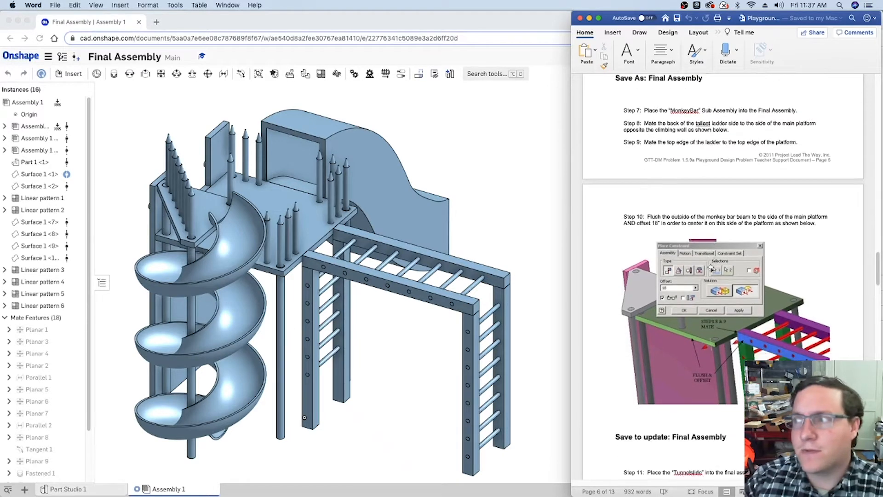
{"action": "scroll", "coordinate": [712, 267], "scroll_direction": "down", "scroll_amount": 3}
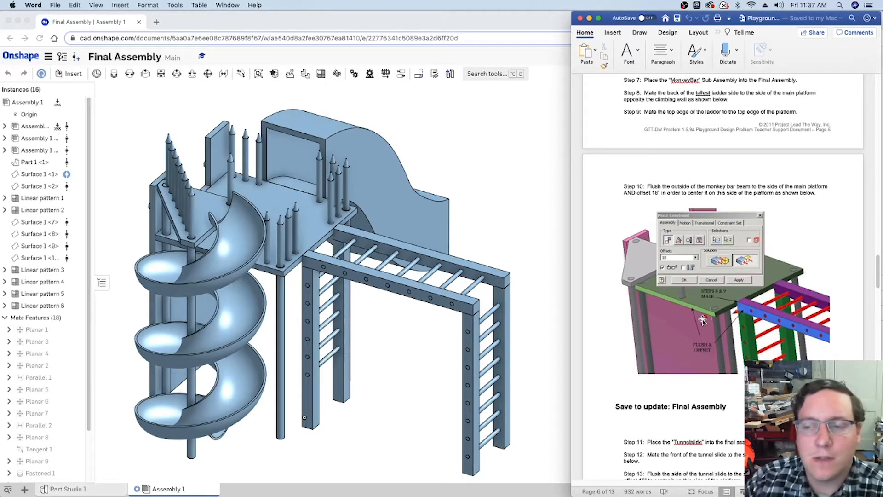
Switch to the finished Final Assembly model in Onshape and examine the playground from all four sides.
{"action": "left_click", "coordinate": [510, 173]}
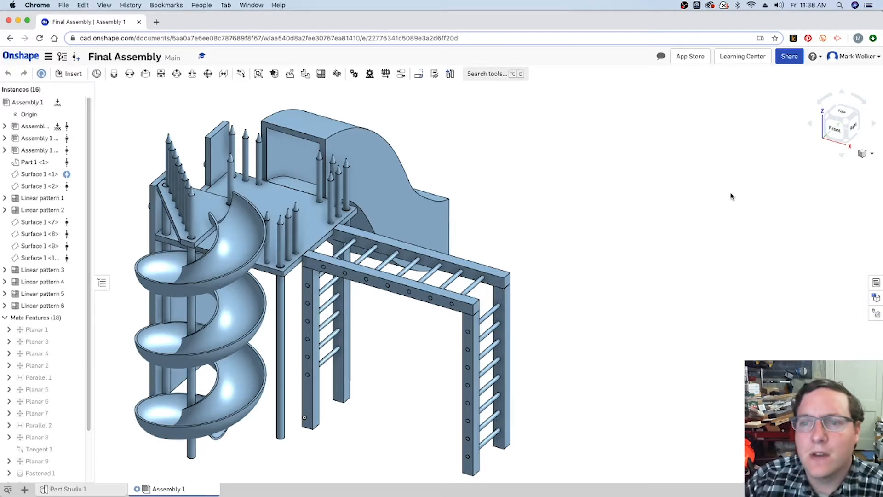
{"action": "left_click", "coordinate": [855, 115]}
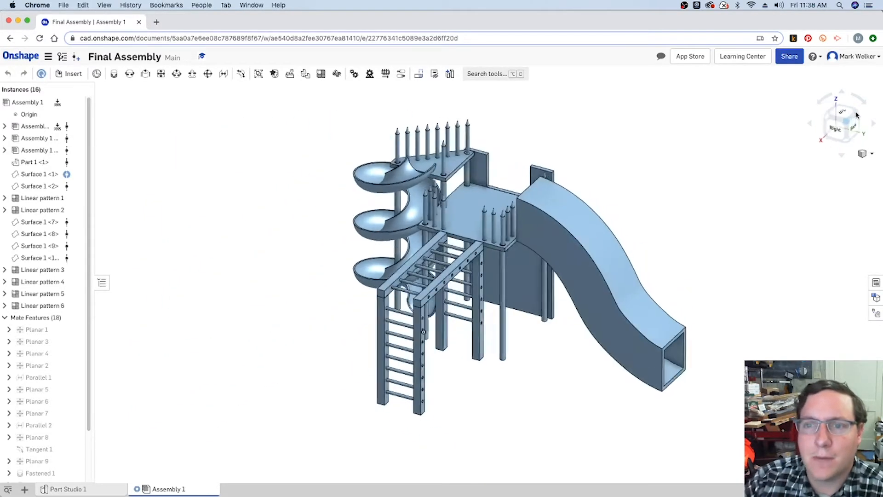
{"action": "left_click", "coordinate": [857, 115]}
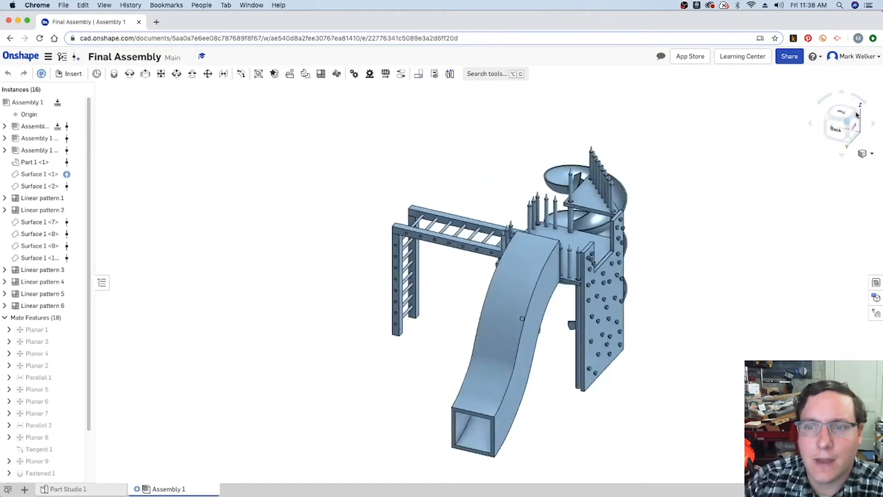
{"action": "left_click", "coordinate": [857, 115]}
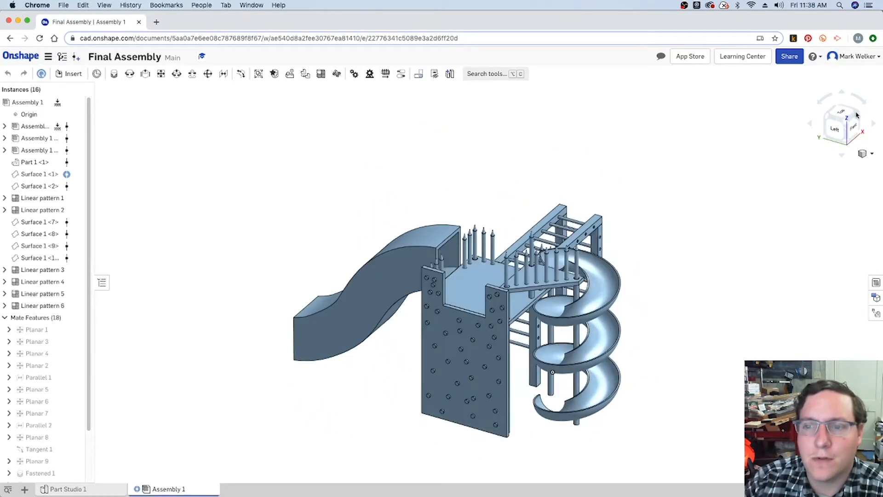
{"action": "left_click", "coordinate": [857, 114]}
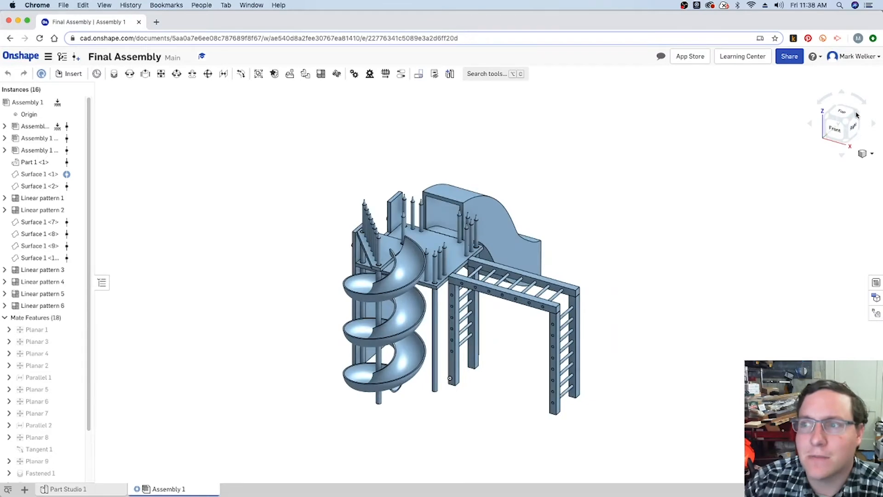
{"action": "left_click", "coordinate": [857, 115]}
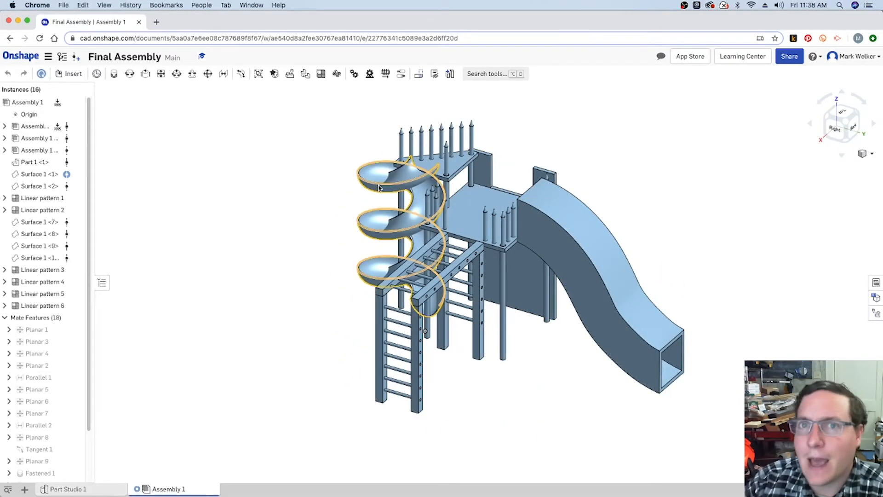
Return to the documents list and open the Playground Project folder.
{"action": "left_click", "coordinate": [25, 63]}
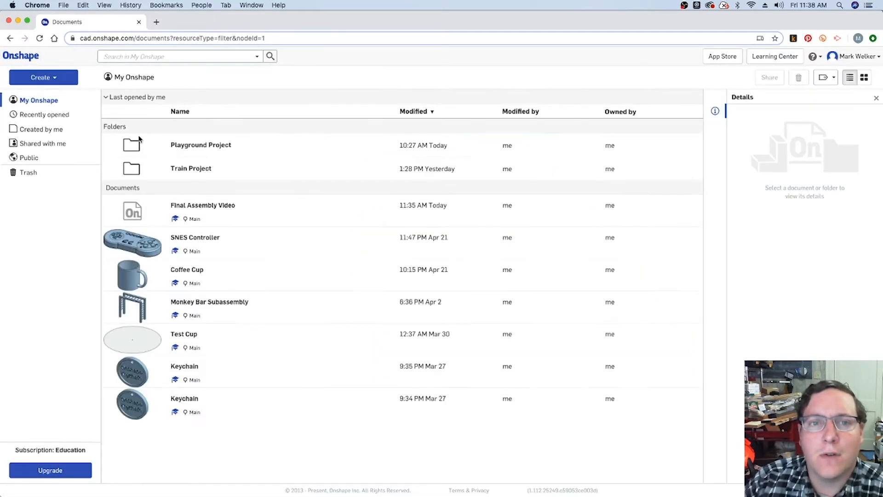
{"action": "double_click", "coordinate": [267, 153]}
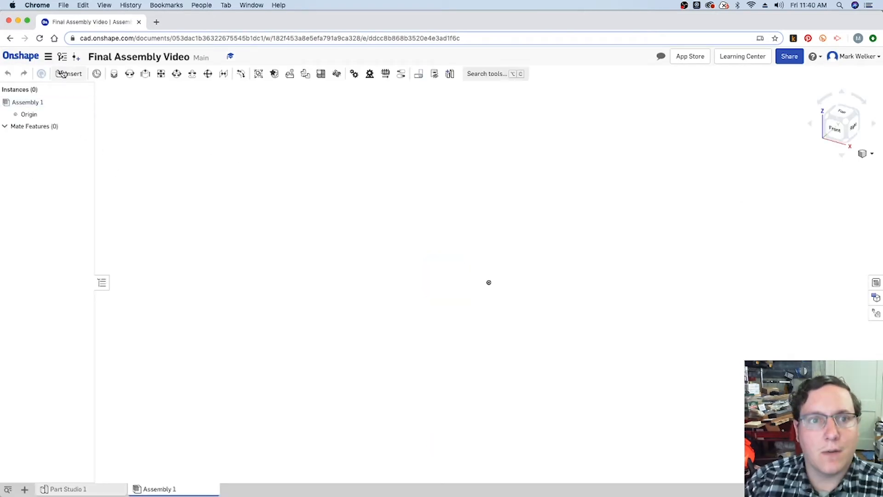
Insert Assembly 1 from the Playground Project's Platform Subassembly into the empty Final Assembly Video assembly and fix it in place.
{"action": "left_click", "coordinate": [65, 74]}
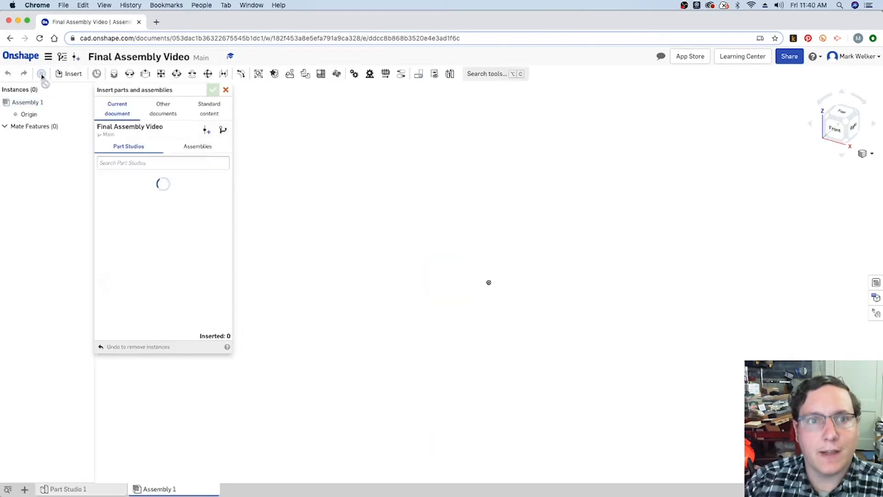
{"action": "left_click", "coordinate": [163, 109]}
{"action": "left_click", "coordinate": [128, 148]}
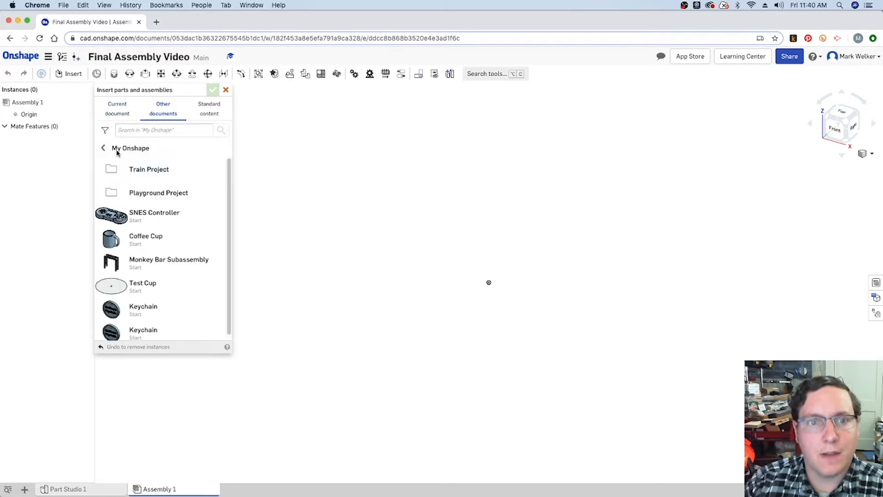
{"action": "left_click", "coordinate": [149, 196]}
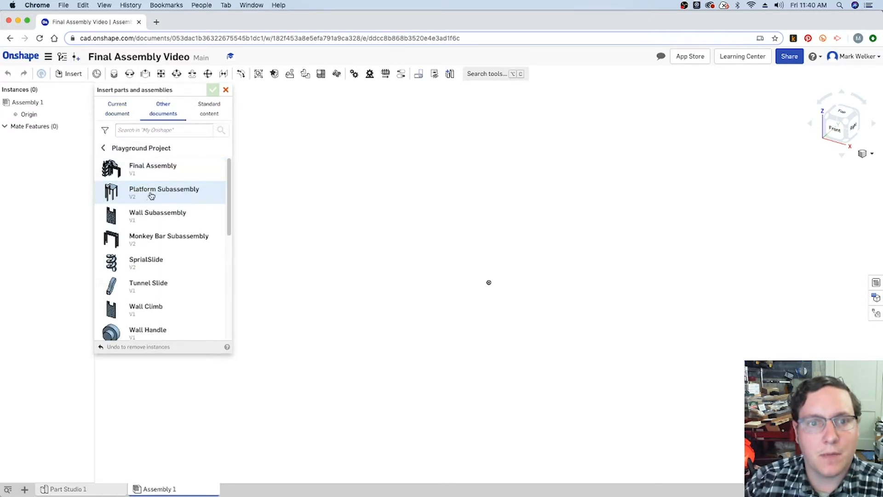
{"action": "left_click", "coordinate": [145, 196]}
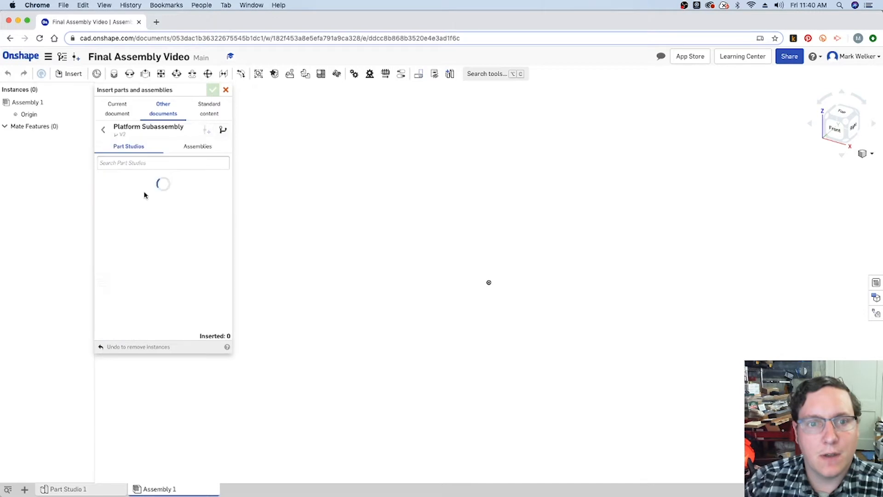
{"action": "left_click", "coordinate": [194, 153]}
{"action": "left_click", "coordinate": [128, 190]}
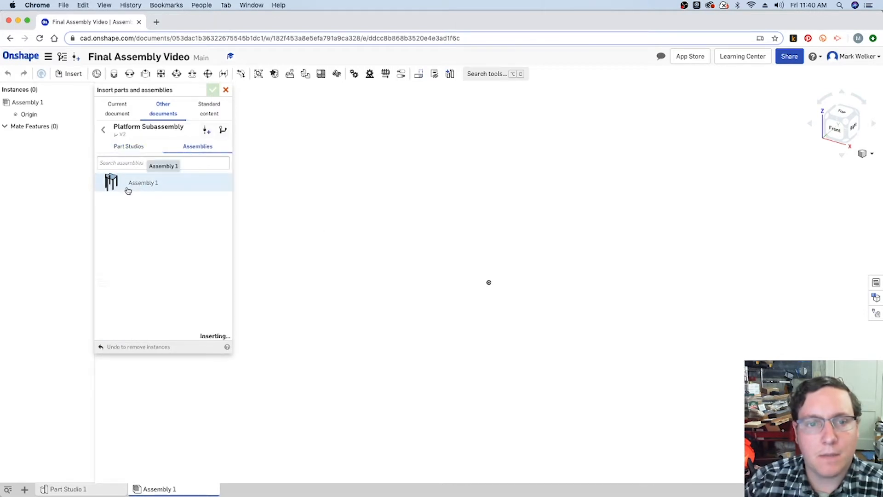
{"action": "left_click", "coordinate": [493, 303]}
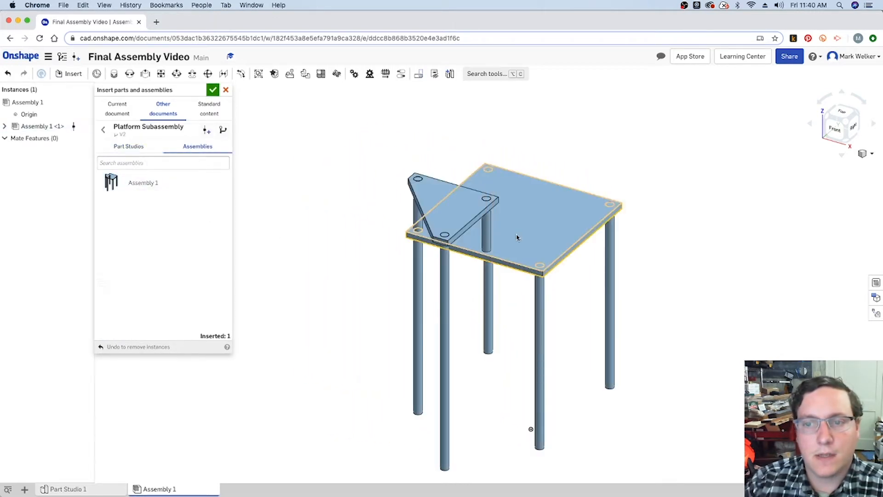
{"action": "right_click", "coordinate": [517, 237]}
{"action": "left_click", "coordinate": [530, 304]}
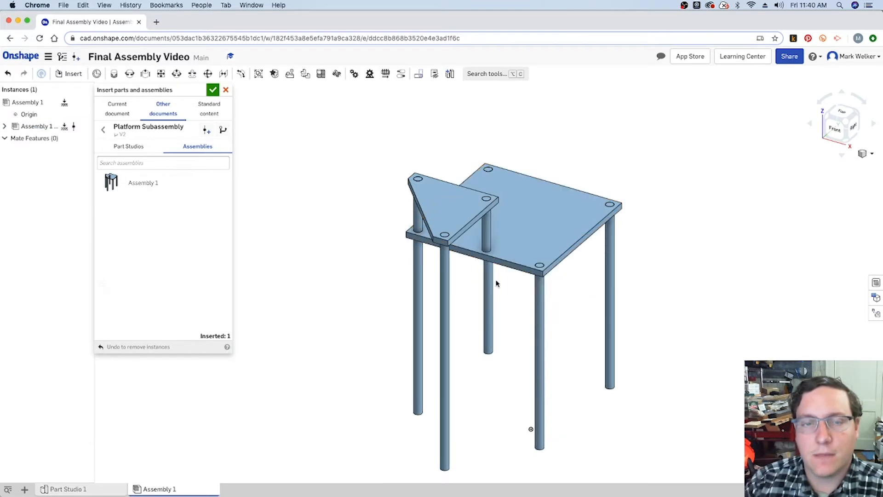
Insert Assembly 1 from the Wall Subassembly beside the platform and finish inserting.
{"action": "left_click", "coordinate": [103, 130]}
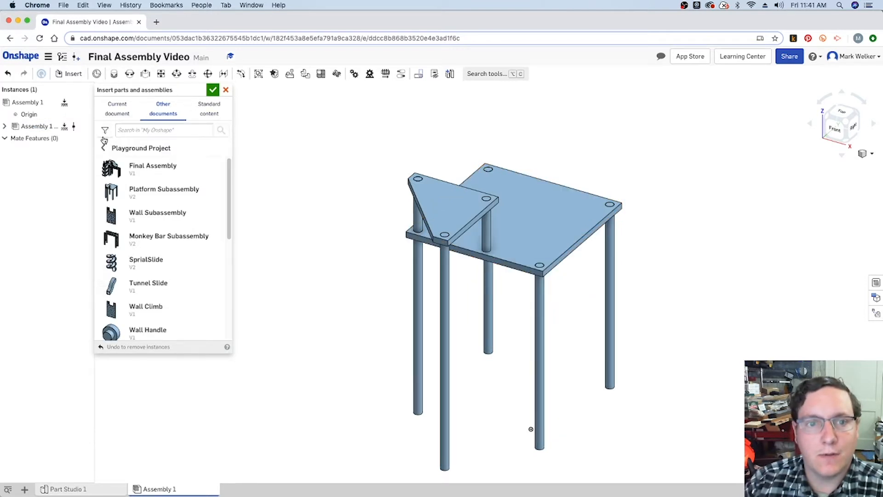
{"action": "left_click", "coordinate": [136, 215]}
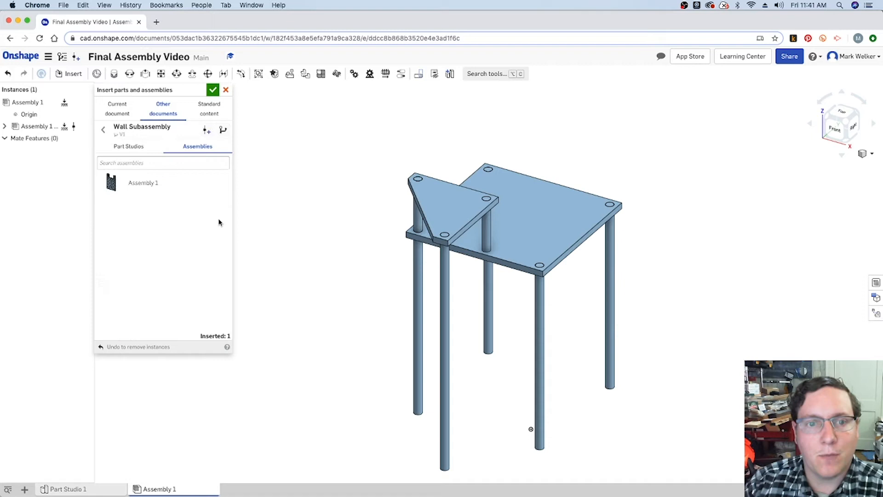
{"action": "left_click", "coordinate": [109, 186]}
{"action": "left_click", "coordinate": [279, 253]}
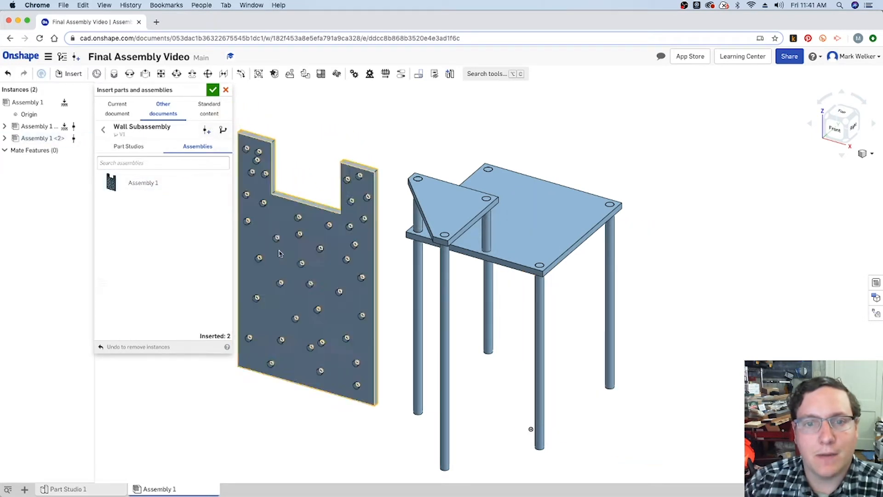
{"action": "left_click", "coordinate": [213, 91]}
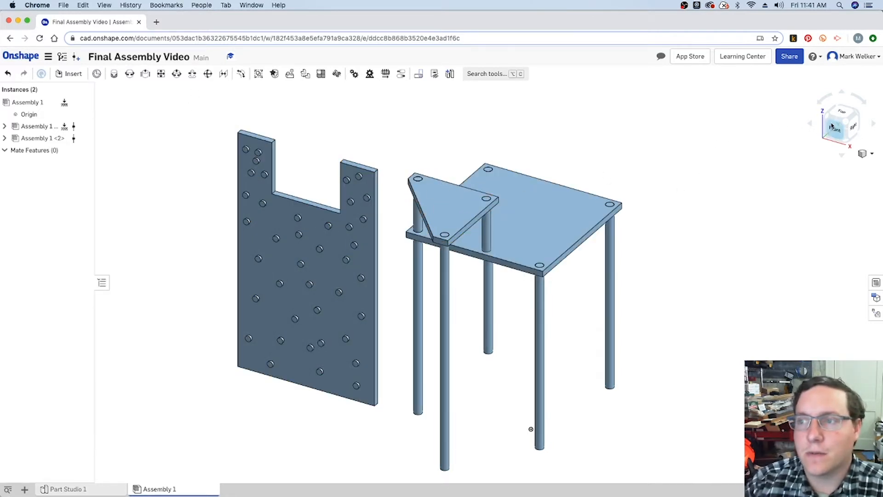
Apply a planar mate between the climbing wall's top face and the top face of the triangular platform, and solve it.
{"action": "scroll", "coordinate": [365, 163], "scroll_direction": "up", "scroll_amount": 5}
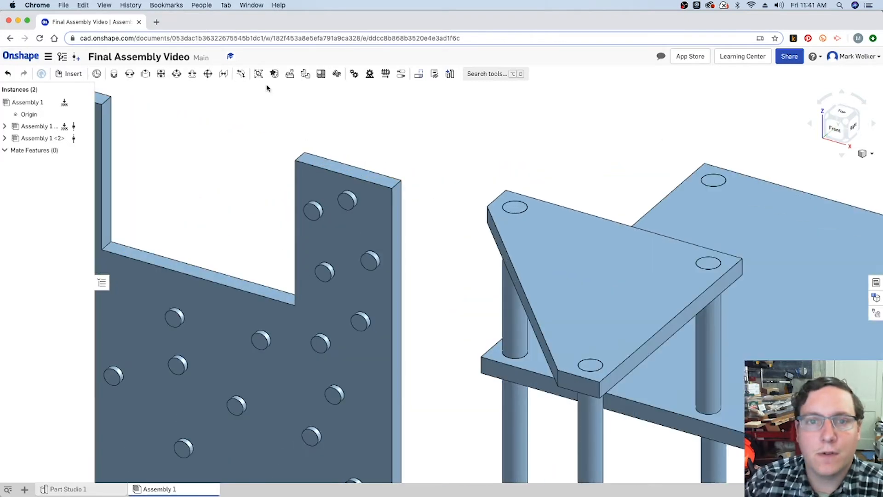
{"action": "left_click", "coordinate": [161, 74]}
{"action": "scroll", "coordinate": [374, 179], "scroll_direction": "up", "scroll_amount": 3}
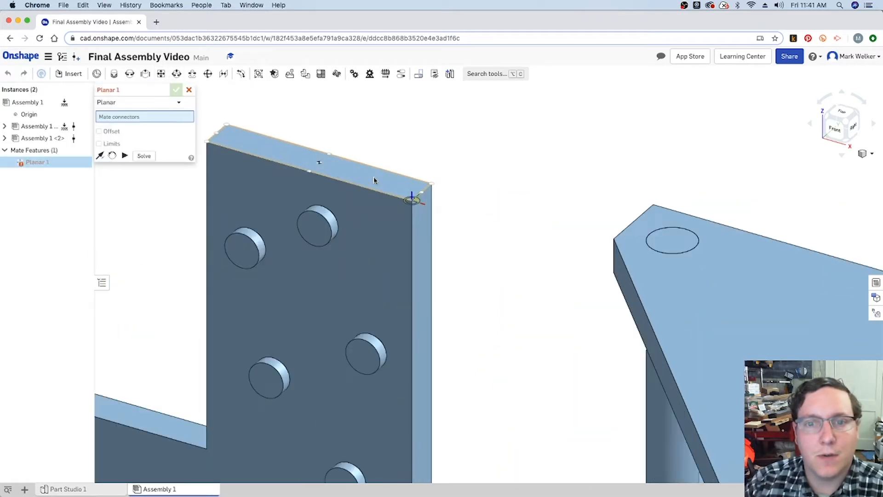
{"action": "left_click", "coordinate": [402, 186]}
{"action": "left_click", "coordinate": [634, 241]}
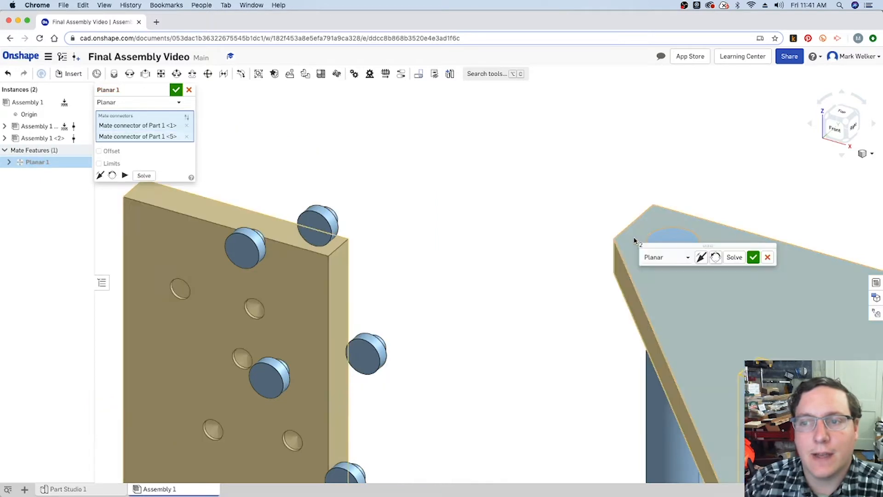
{"action": "scroll", "coordinate": [557, 244], "scroll_direction": "down", "scroll_amount": 3}
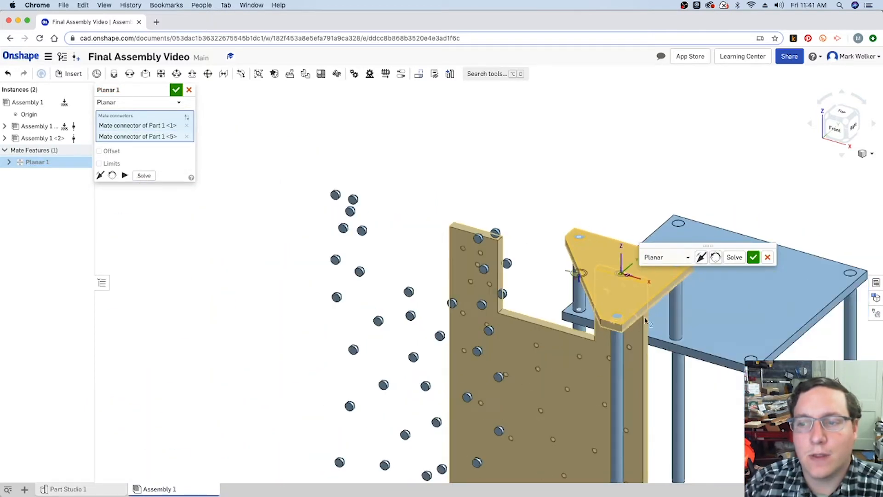
{"action": "left_click", "coordinate": [731, 259]}
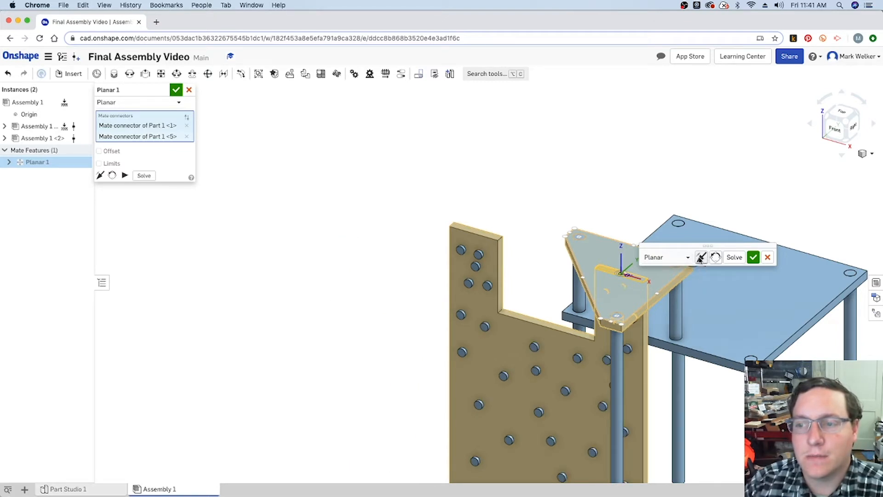
Reorient the planar mate's secondary axis until the wall runs along the side of the main platform, solve it and accept the mate.
{"action": "left_click", "coordinate": [700, 258]}
{"action": "left_click", "coordinate": [700, 258]}
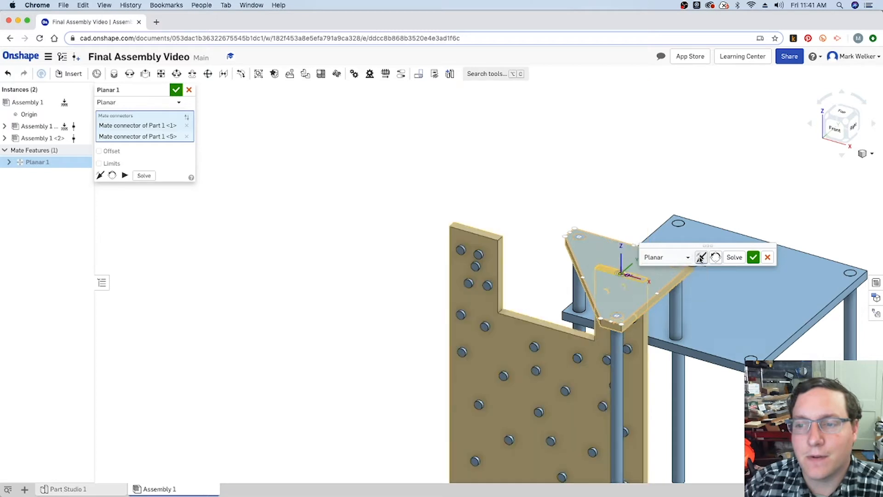
{"action": "left_click", "coordinate": [716, 258]}
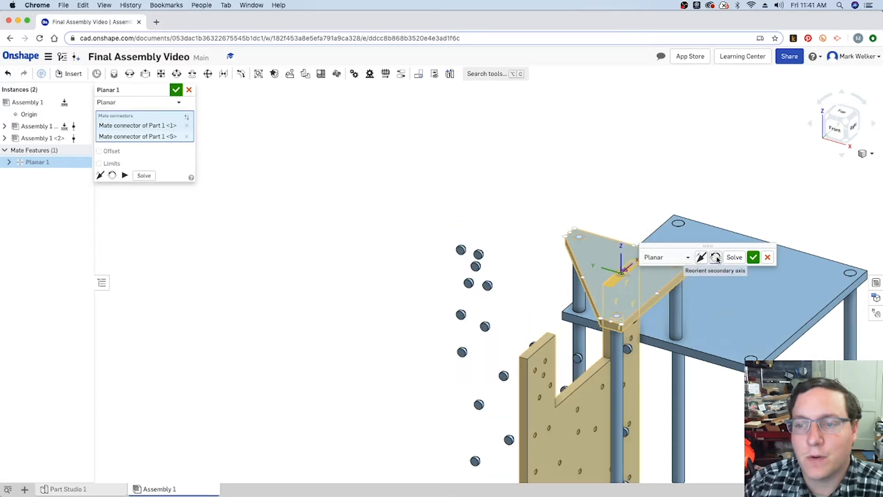
{"action": "left_click", "coordinate": [716, 258]}
{"action": "left_click", "coordinate": [716, 258]}
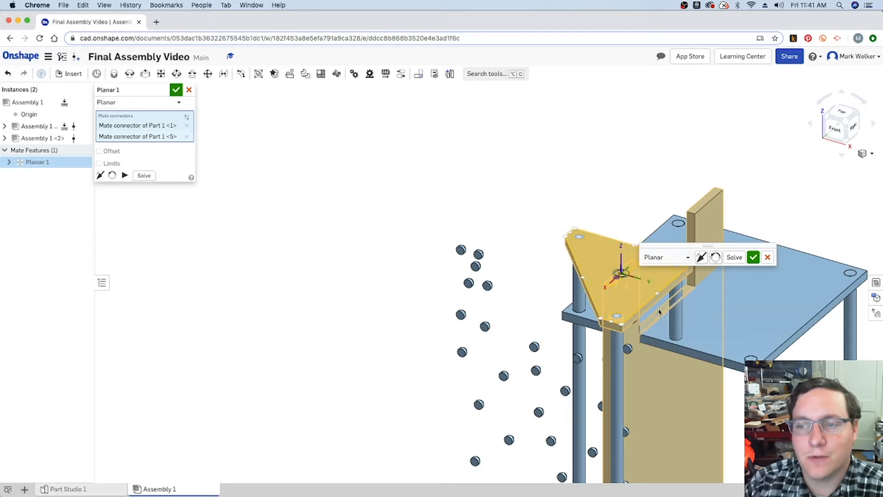
{"action": "left_click", "coordinate": [732, 258]}
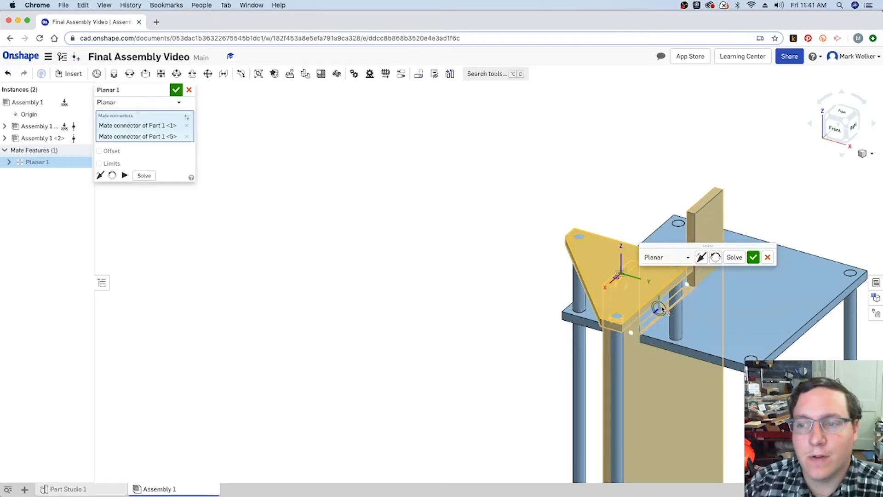
{"action": "left_click", "coordinate": [754, 258]}
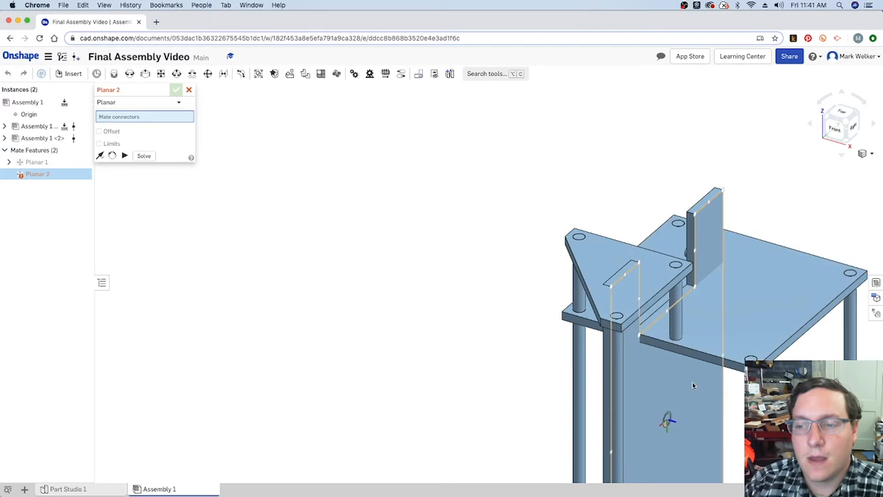
Apply a planar mate between the climbing wall's inner face and the main platform's left edge face, solve it and accept.
{"action": "left_click", "coordinate": [661, 371]}
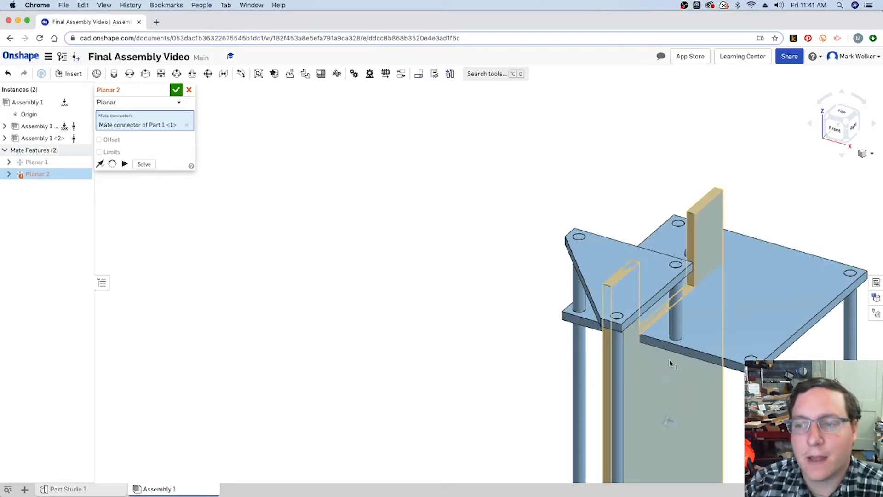
{"action": "left_click", "coordinate": [825, 117]}
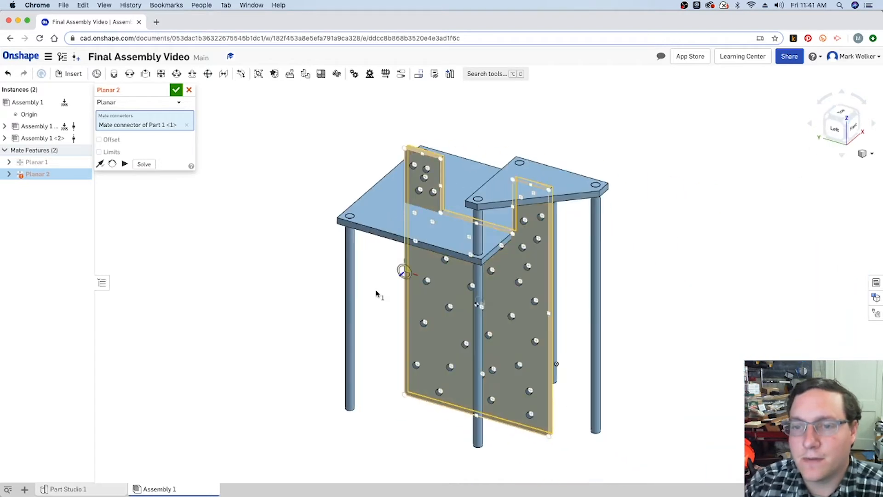
{"action": "scroll", "coordinate": [430, 237], "scroll_direction": "up", "scroll_amount": 5}
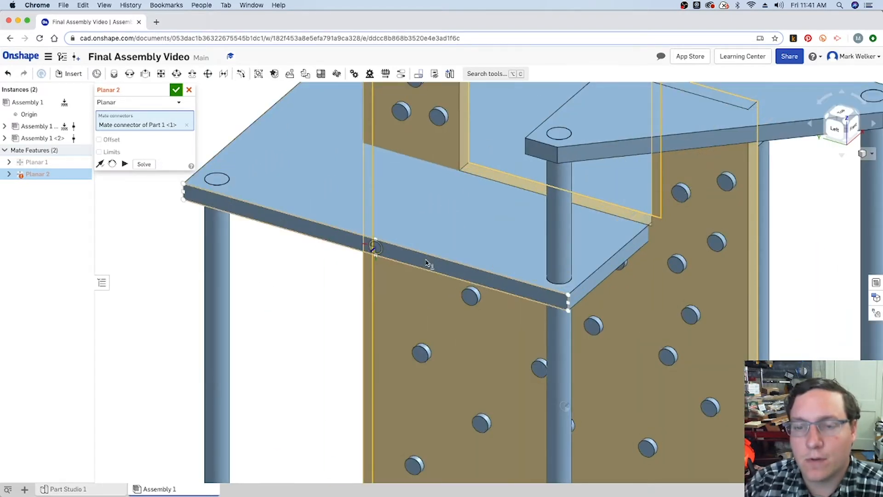
{"action": "left_click", "coordinate": [429, 263]}
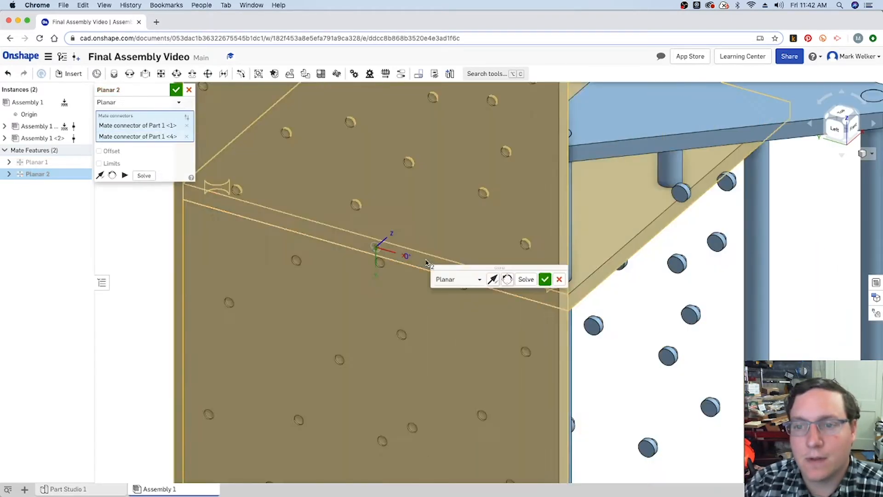
{"action": "scroll", "coordinate": [247, 248], "scroll_direction": "down", "scroll_amount": 5}
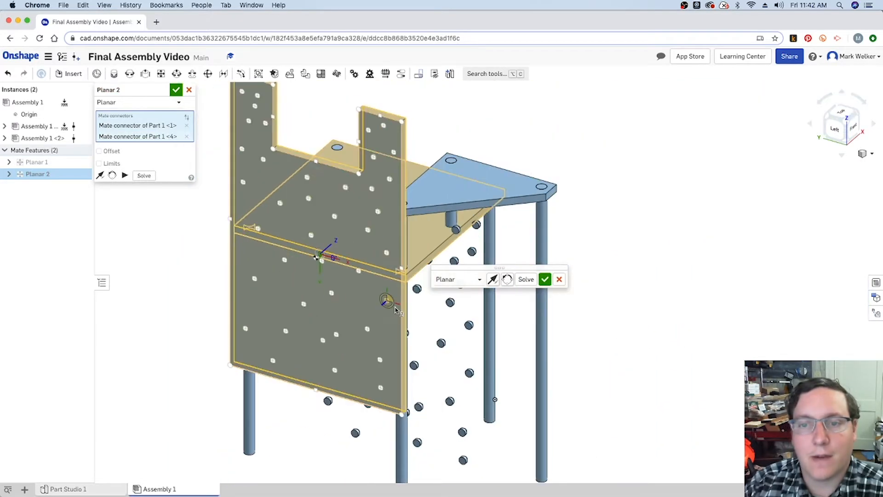
{"action": "left_click", "coordinate": [527, 280]}
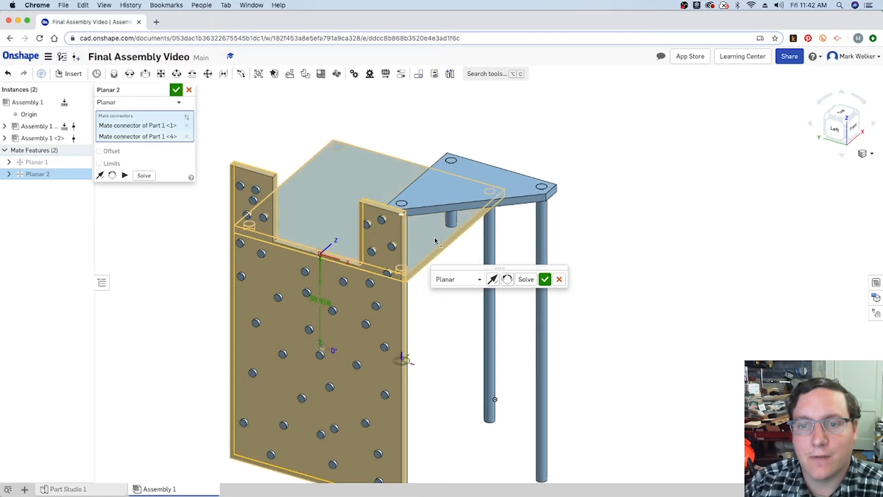
{"action": "left_click", "coordinate": [545, 280]}
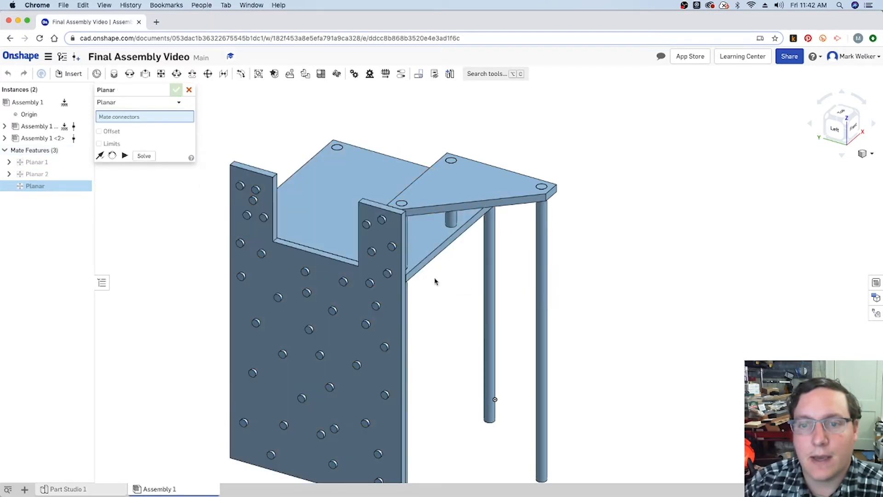
{"action": "left_click", "coordinate": [826, 116]}
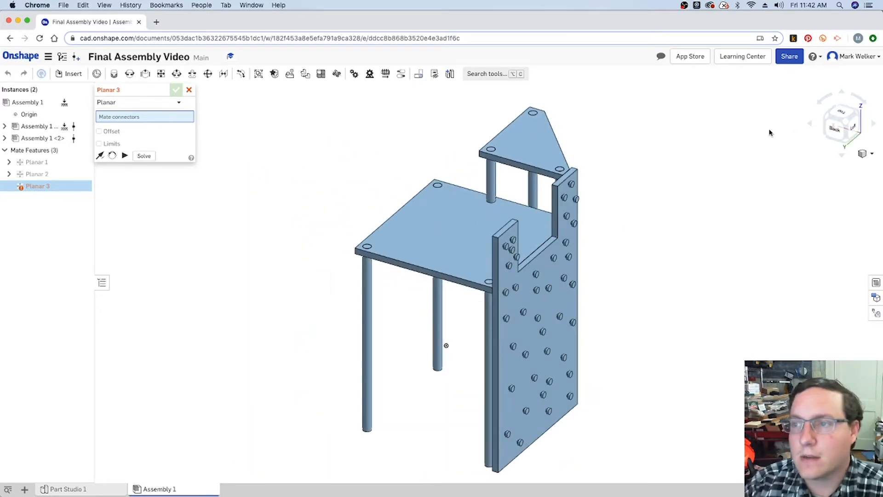
{"action": "left_click", "coordinate": [842, 114]}
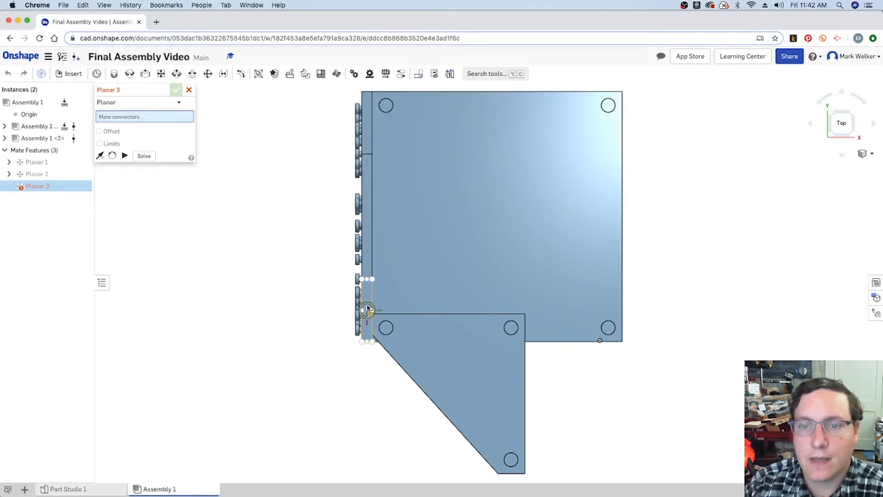
{"action": "right_click_drag", "start_coordinate": [599, 341], "coordinate": [629, 231]}
{"action": "left_click", "coordinate": [861, 114]}
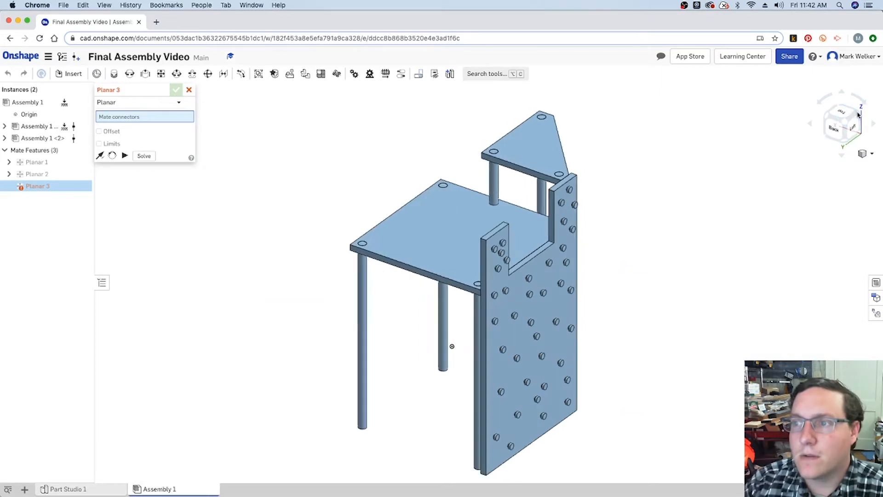
{"action": "left_click", "coordinate": [857, 118]}
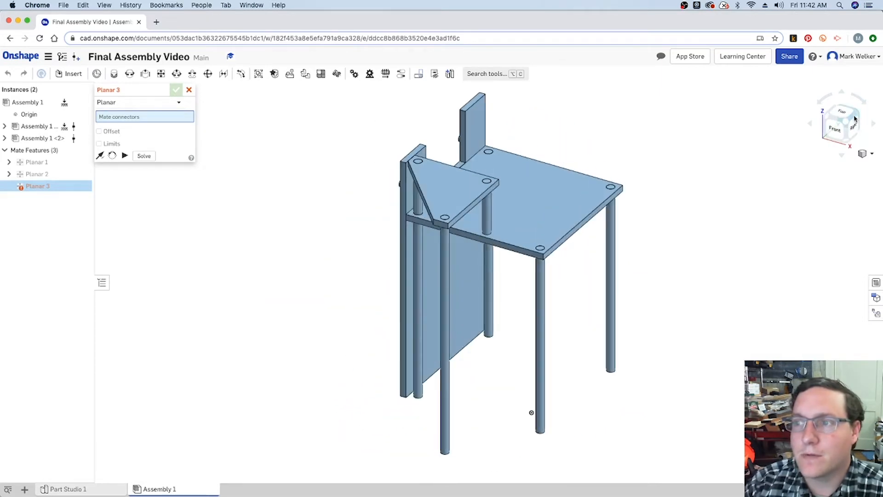
{"action": "left_click", "coordinate": [189, 90]}
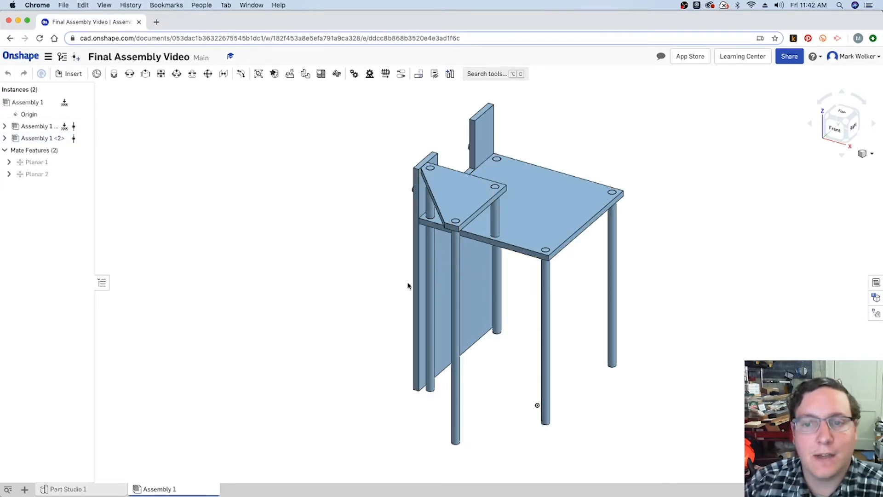
Slide the climbing wall along the main platform's side to test its remaining freedom of movement.
{"action": "left_click_drag", "start_coordinate": [407, 285], "coordinate": [398, 306]}
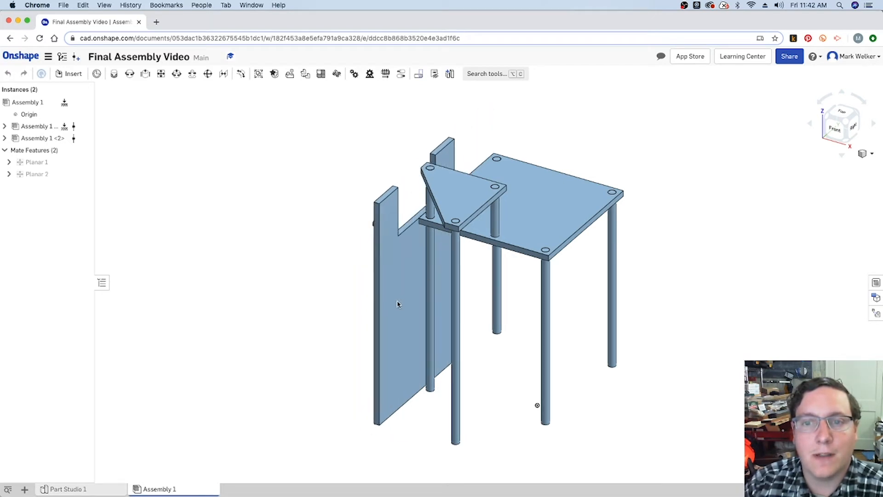
{"action": "left_click", "coordinate": [829, 117]}
{"action": "left_click", "coordinate": [827, 121]}
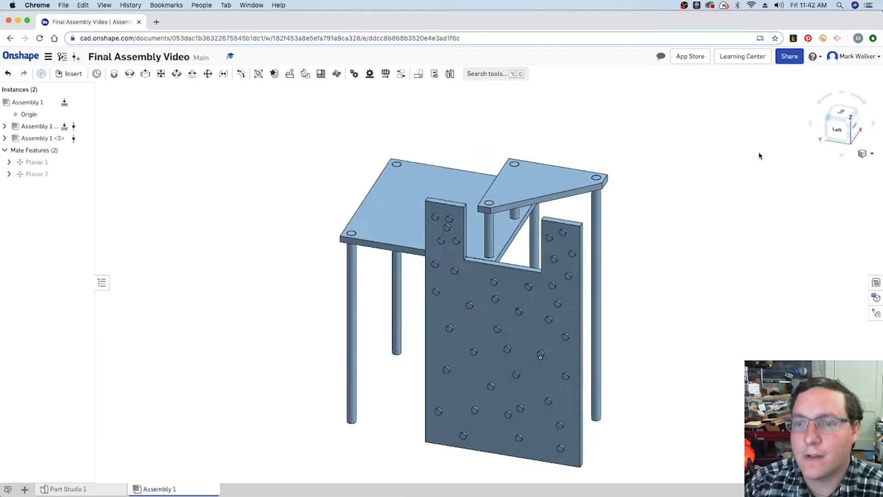
{"action": "scroll", "coordinate": [521, 285], "scroll_direction": "up", "scroll_amount": 1}
{"action": "scroll", "coordinate": [517, 288], "scroll_direction": "up", "scroll_amount": 1}
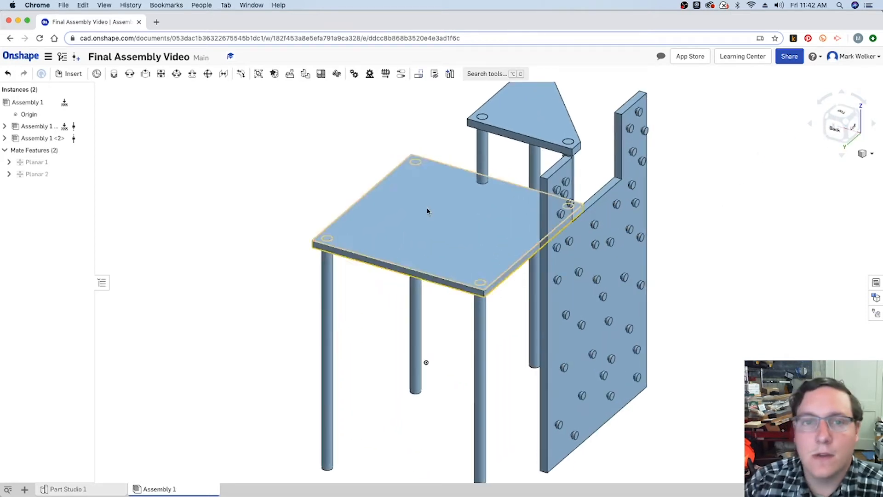
Apply a planar mate between the climbing wall's narrow back edge face and the main platform's back edge face, solve it and accept.
{"action": "left_click", "coordinate": [161, 74]}
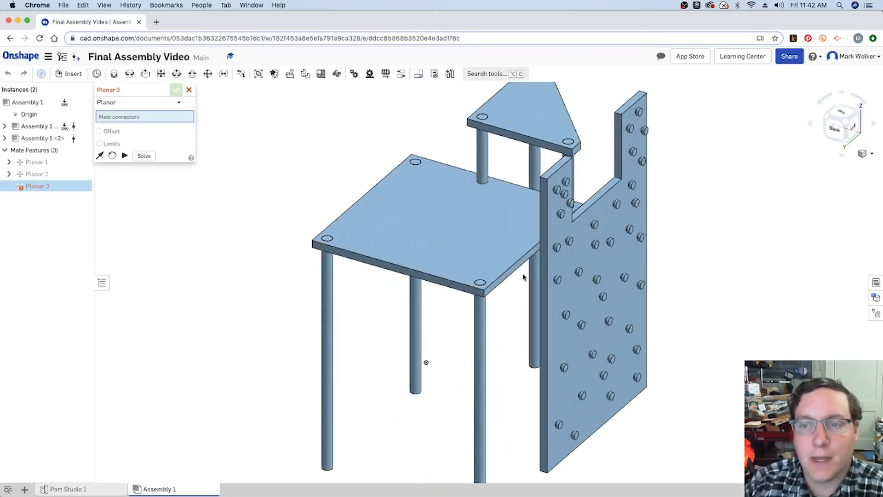
{"action": "scroll", "coordinate": [524, 276], "scroll_direction": "up", "scroll_amount": 2}
{"action": "scroll", "coordinate": [551, 266], "scroll_direction": "up", "scroll_amount": 2}
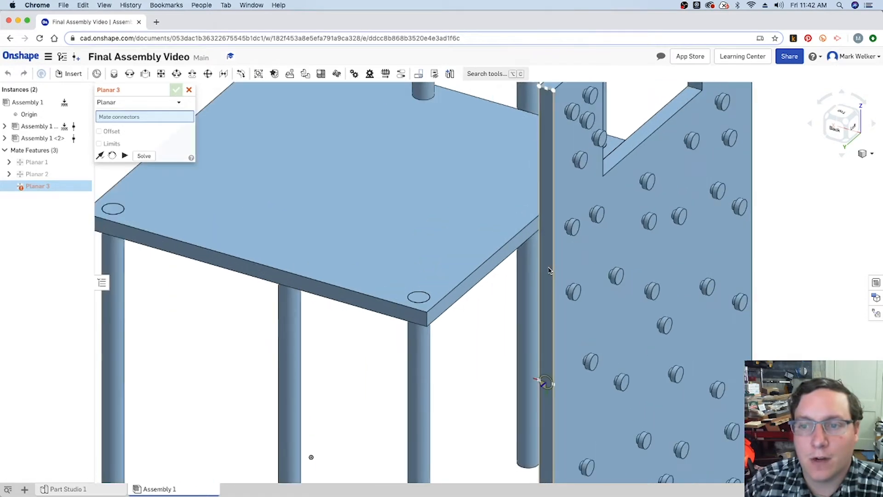
{"action": "left_click", "coordinate": [545, 242]}
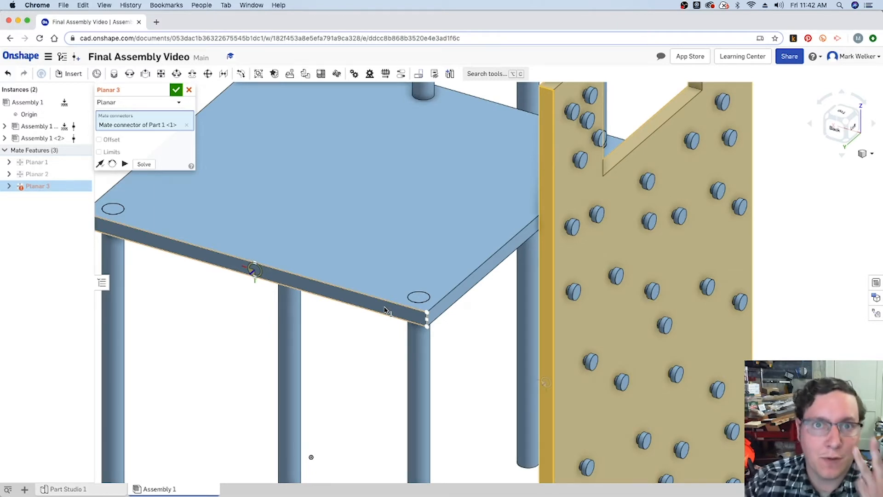
{"action": "left_click", "coordinate": [385, 310]}
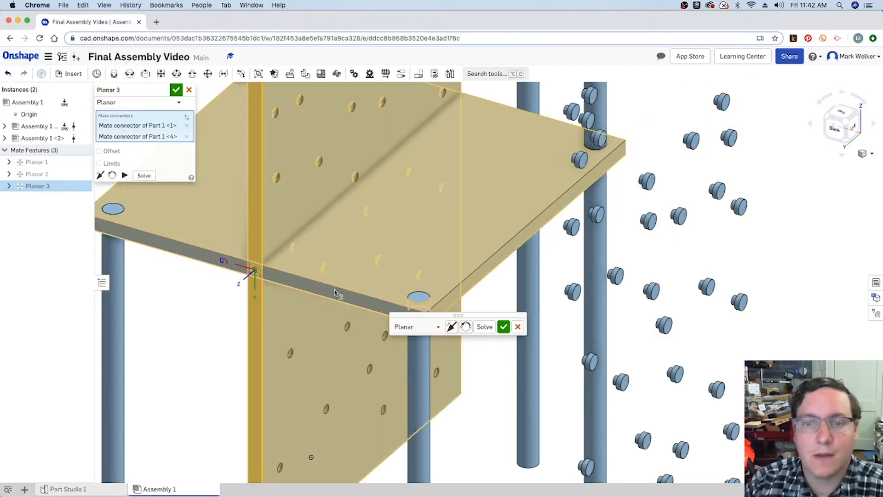
{"action": "scroll", "coordinate": [170, 275], "scroll_direction": "down", "scroll_amount": 3}
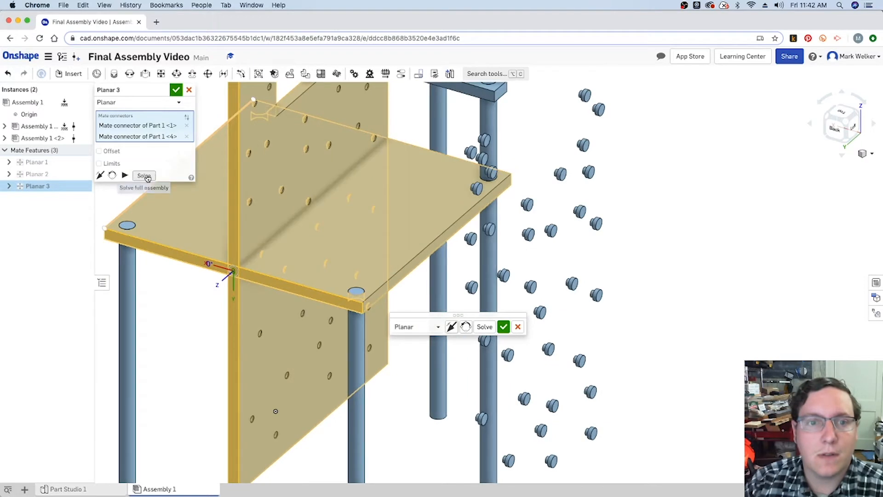
{"action": "left_click", "coordinate": [484, 327]}
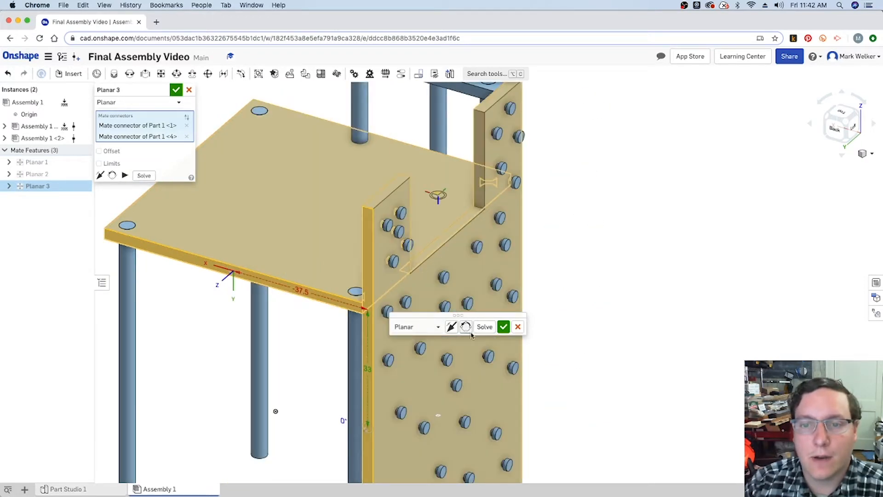
{"action": "left_click", "coordinate": [503, 327]}
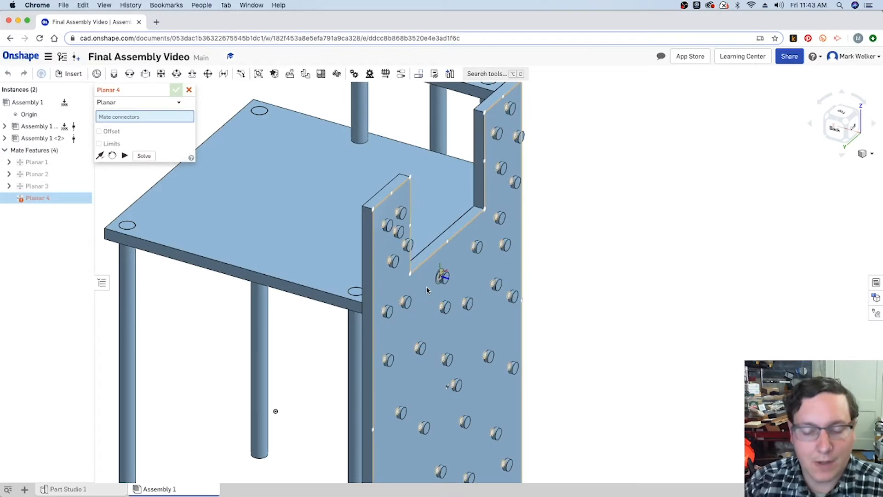
{"action": "key", "text": "Escape"}
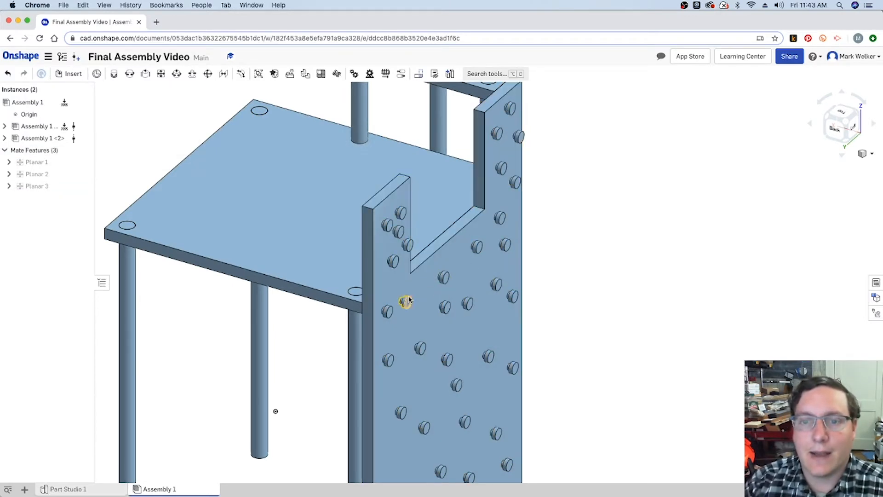
Create version V1 of the document from Main and check it in the version history.
{"action": "scroll", "coordinate": [409, 299], "scroll_direction": "down", "scroll_amount": 5}
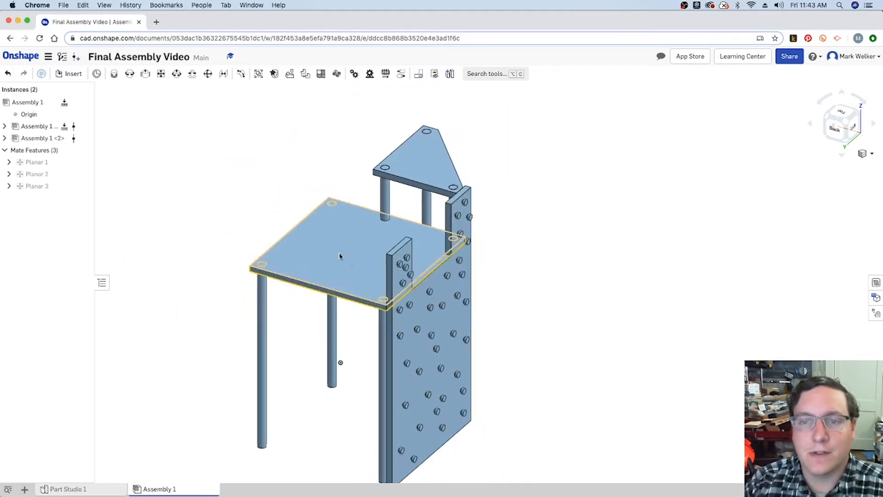
{"action": "left_click", "coordinate": [857, 116]}
{"action": "left_click", "coordinate": [852, 122]}
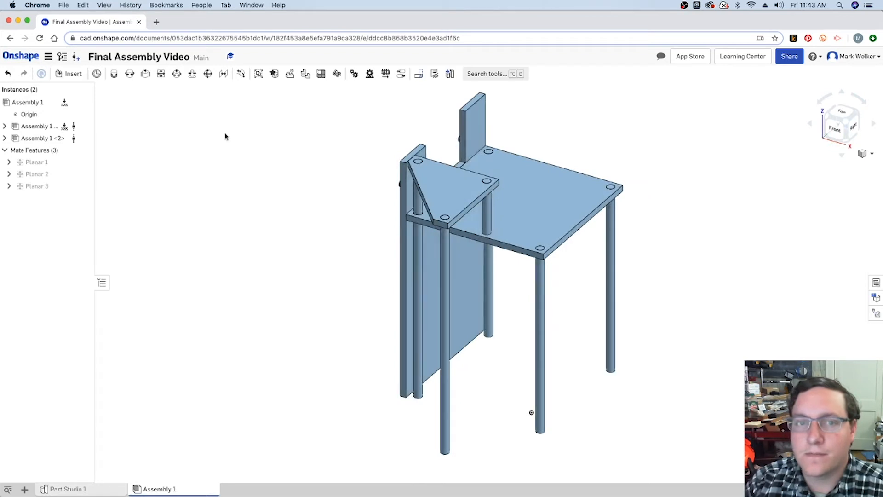
{"action": "left_click", "coordinate": [76, 58]}
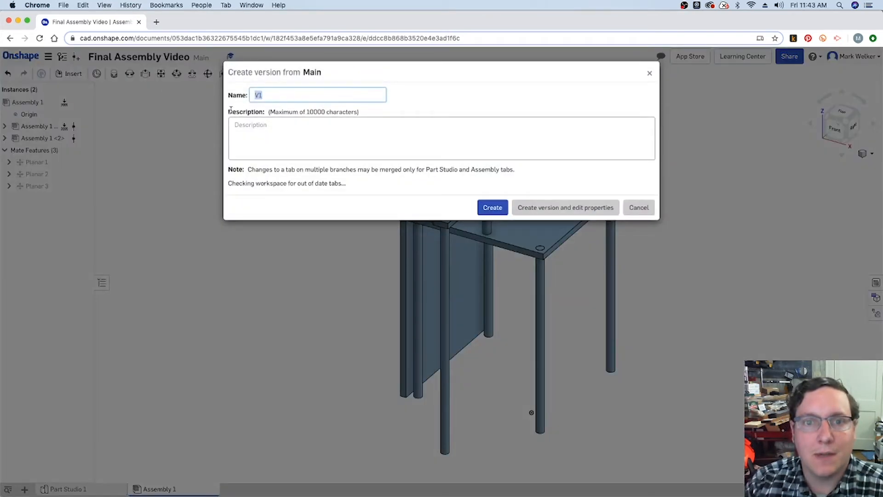
{"action": "left_click", "coordinate": [494, 205]}
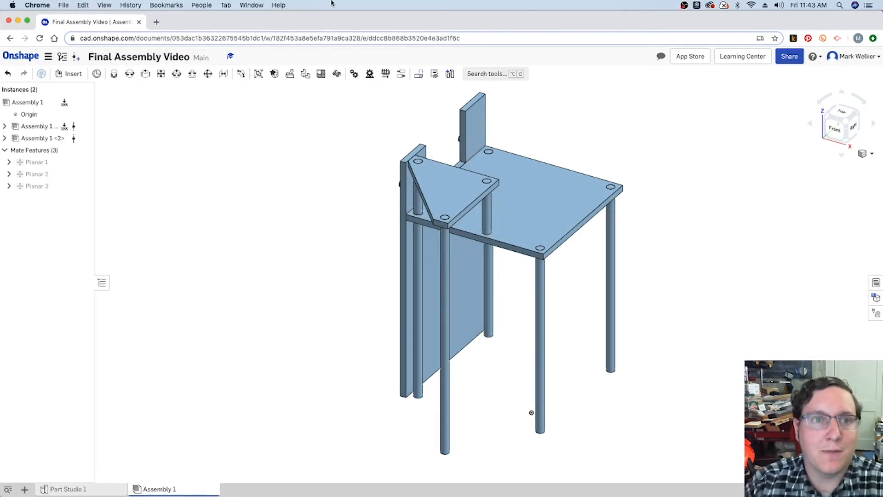
{"action": "left_click", "coordinate": [56, 58]}
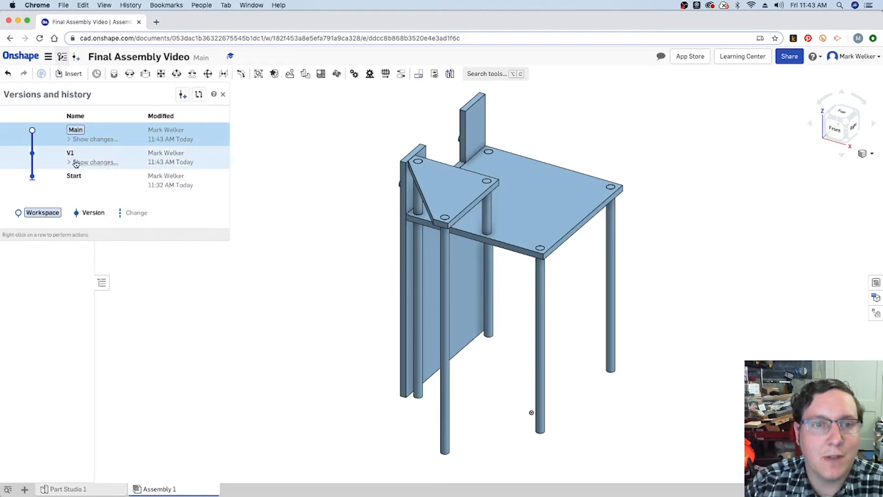
{"action": "left_click", "coordinate": [223, 96]}
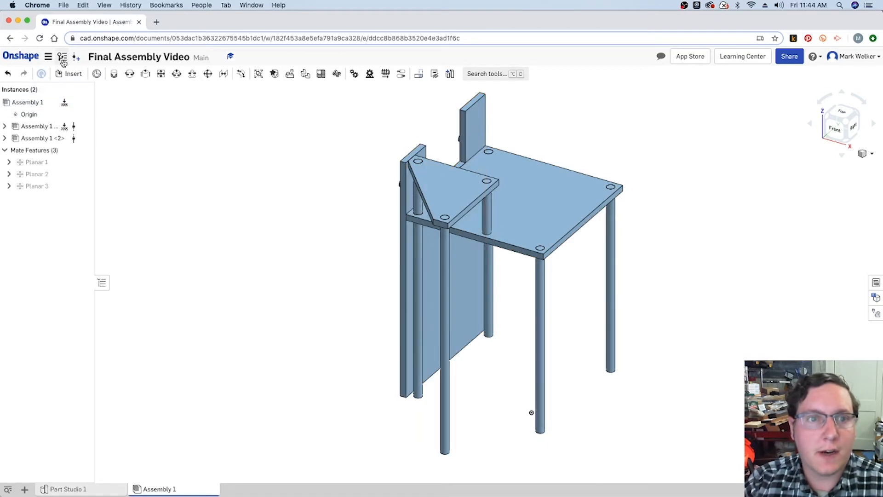
Insert Assembly 1 from the Playground Project's Monkey Bar Subassembly into free space to the right of the platform.
{"action": "left_click", "coordinate": [69, 73]}
{"action": "left_click", "coordinate": [156, 110]}
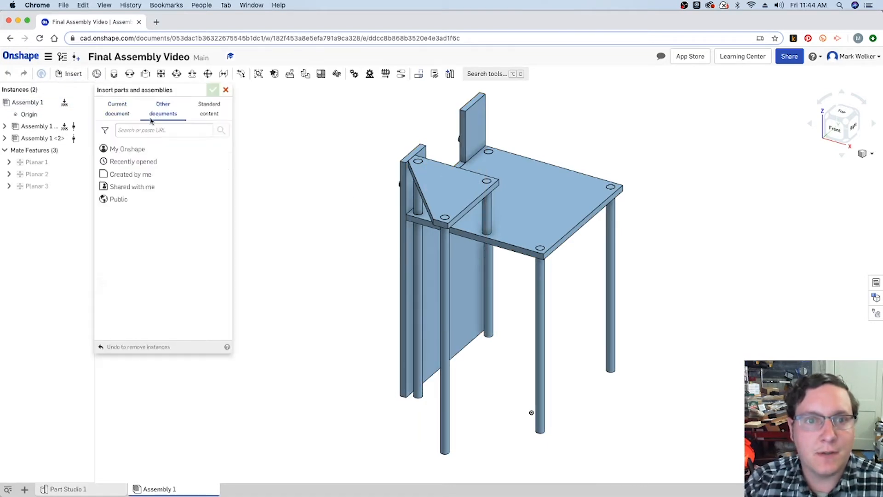
{"action": "left_click", "coordinate": [120, 152]}
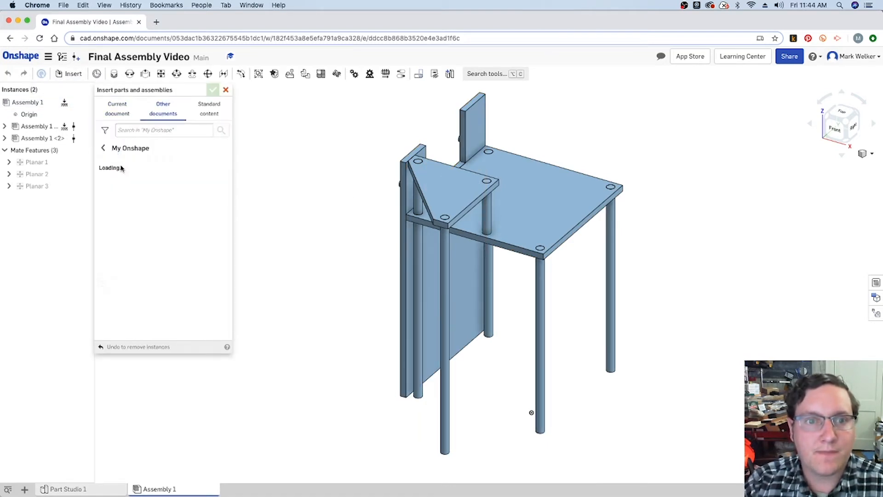
{"action": "left_click", "coordinate": [138, 191]}
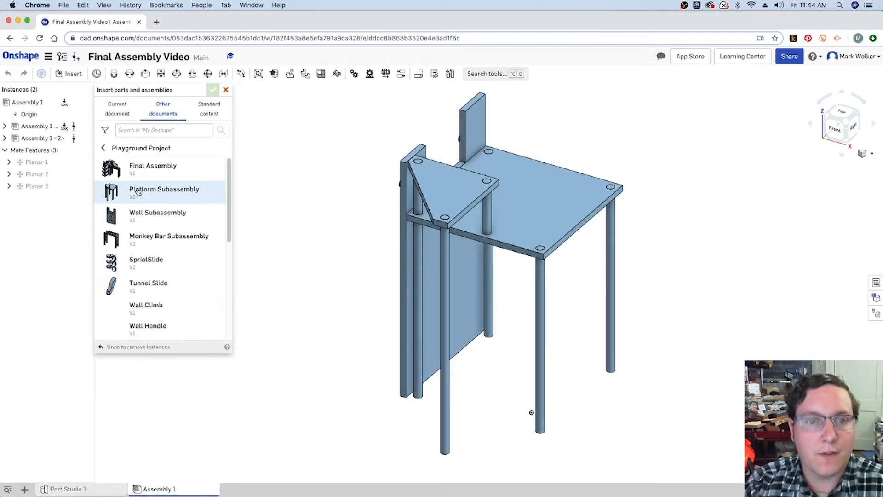
{"action": "left_click", "coordinate": [146, 243]}
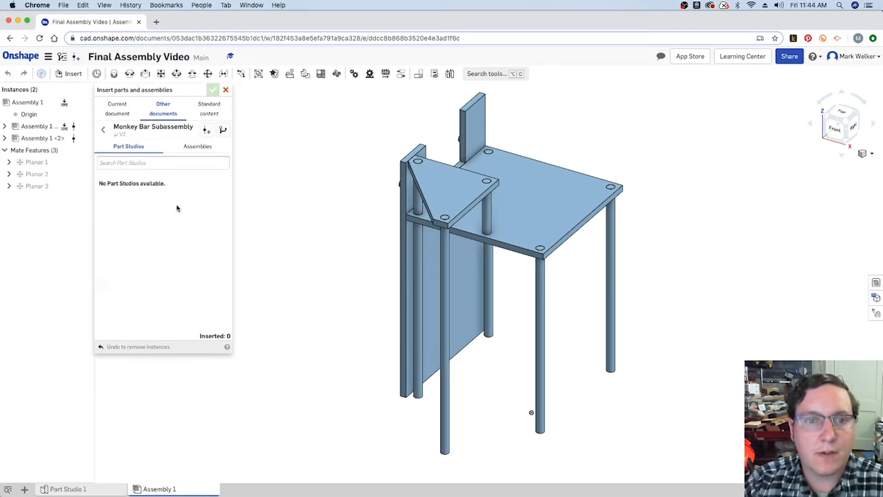
{"action": "left_click", "coordinate": [185, 146]}
{"action": "left_click", "coordinate": [124, 183]}
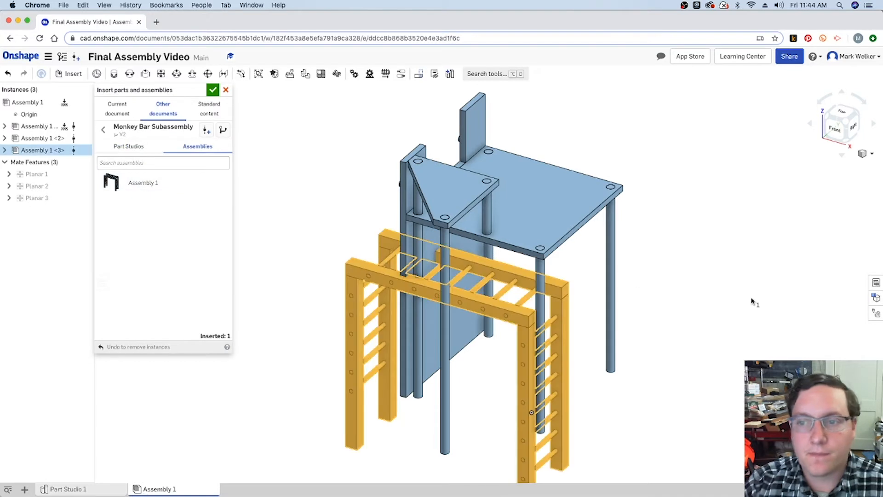
{"action": "left_click", "coordinate": [751, 310]}
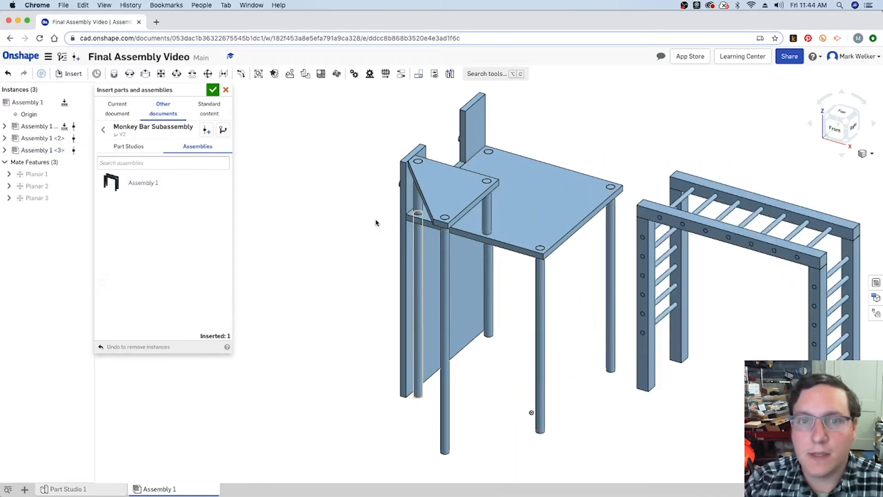
Accept the insertion and apply a planar mate between the main platform's top face and the monkey bars' front beam top face, solving it.
{"action": "left_click", "coordinate": [215, 92]}
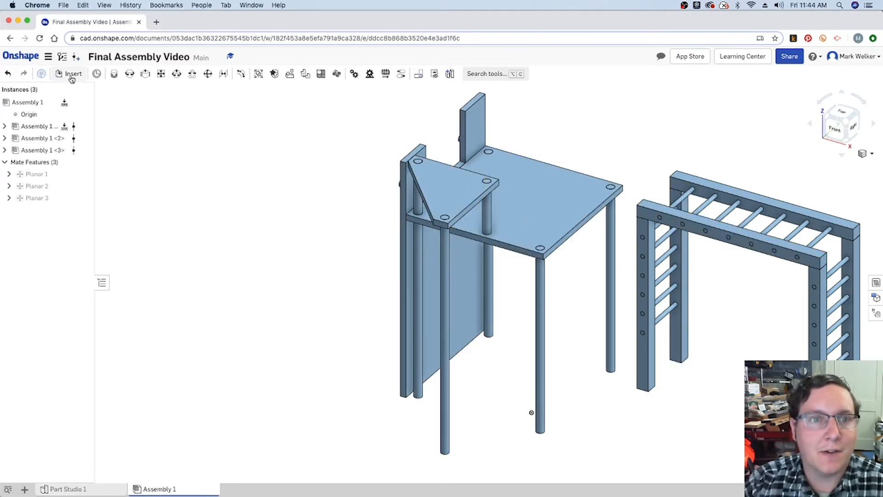
{"action": "left_click", "coordinate": [160, 75]}
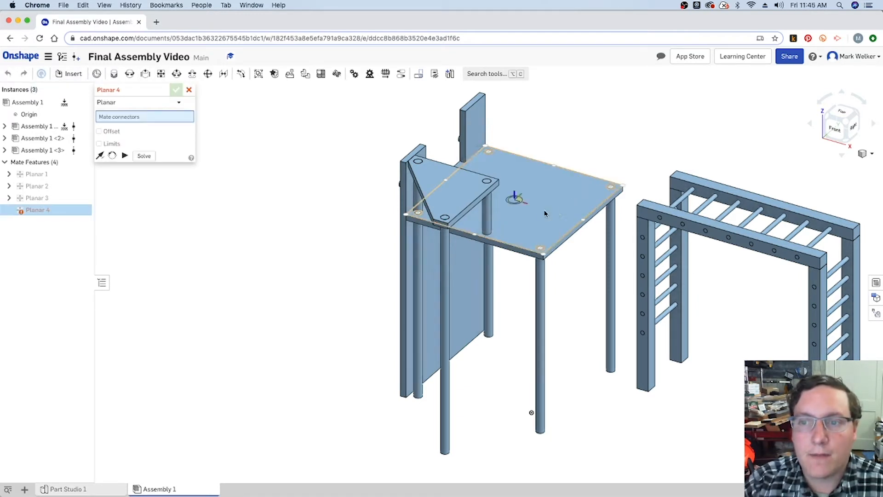
{"action": "left_click", "coordinate": [533, 220]}
{"action": "scroll", "coordinate": [601, 280], "scroll_direction": "up", "scroll_amount": 5}
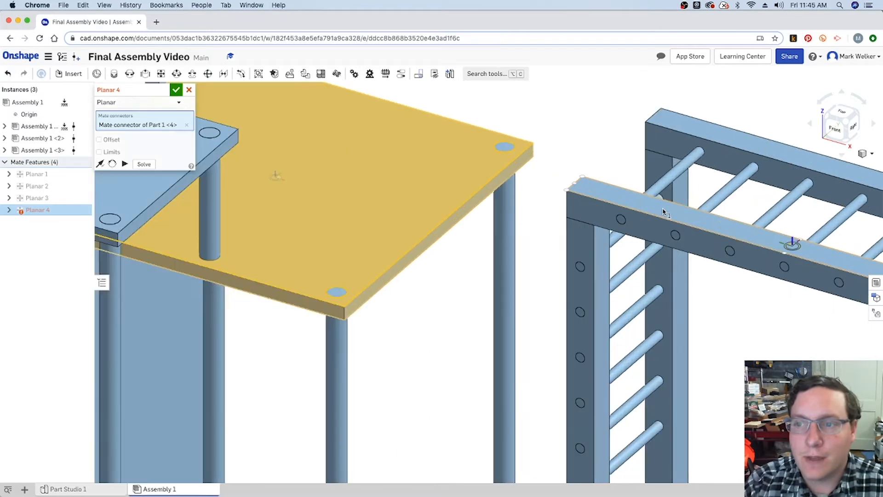
{"action": "left_click", "coordinate": [664, 212]}
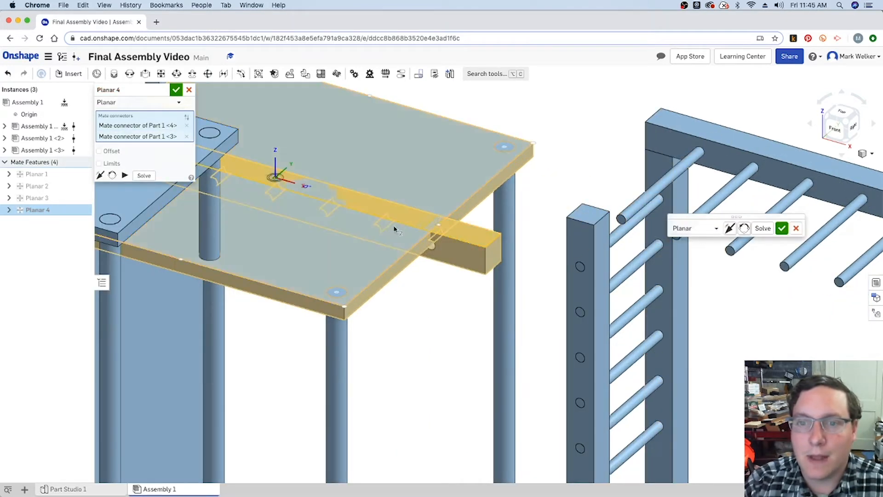
{"action": "left_click", "coordinate": [763, 229]}
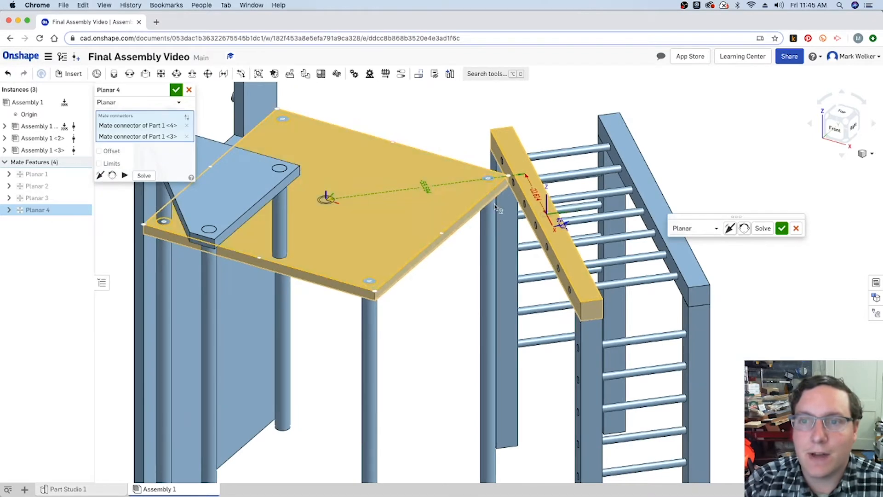
{"action": "left_click", "coordinate": [780, 229]}
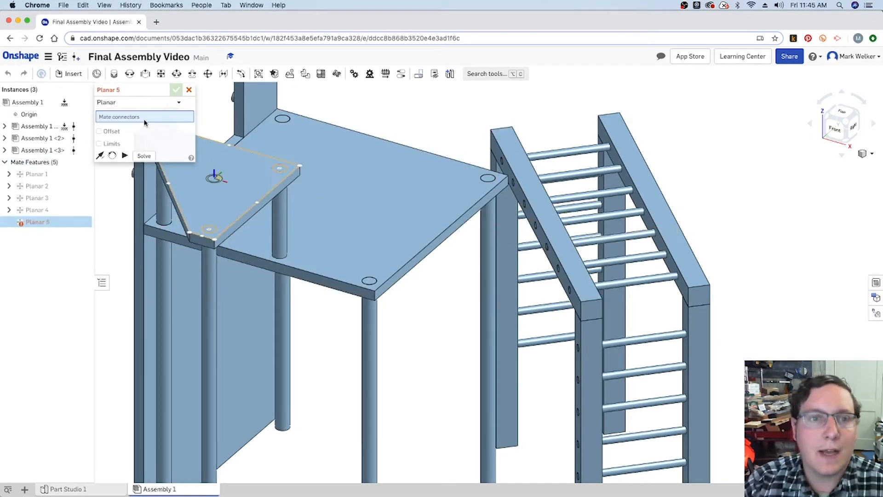
{"action": "left_click", "coordinate": [188, 90]}
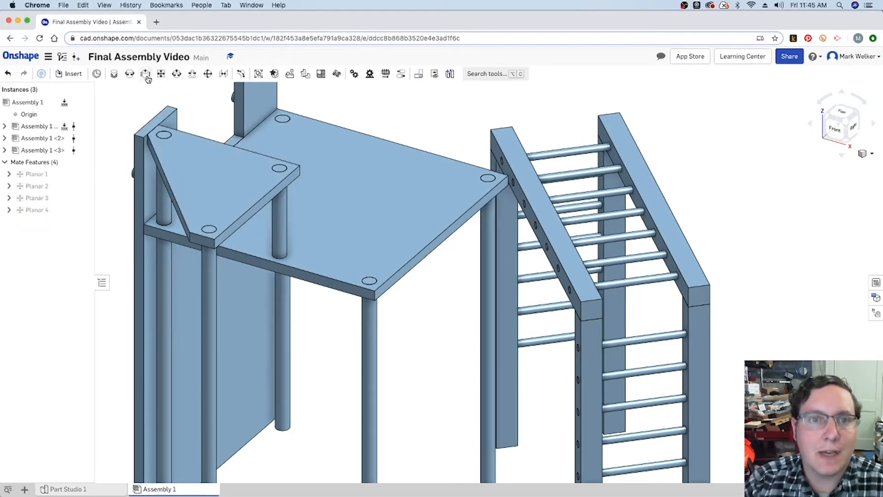
Apply a parallel mate between the main platform's front edge face and the outer side face of the monkey bars' front beam, solve and accept.
{"action": "left_click", "coordinate": [224, 74]}
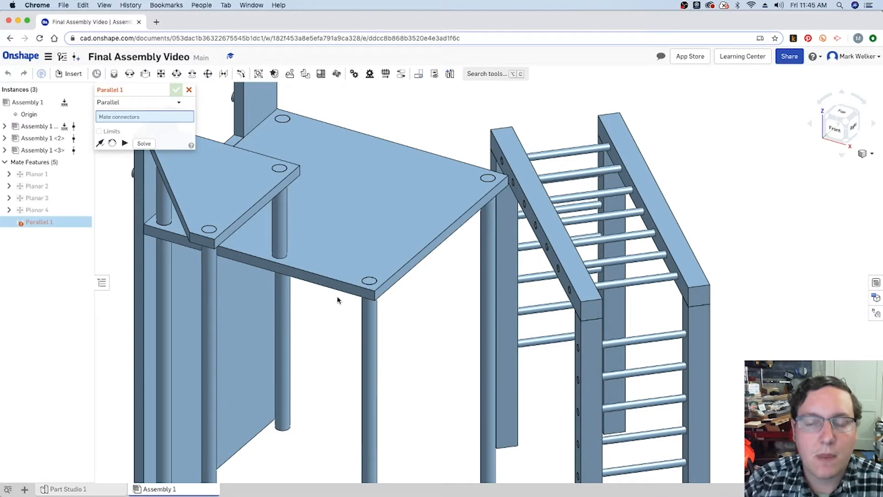
{"action": "scroll", "coordinate": [331, 287], "scroll_direction": "up", "scroll_amount": 5}
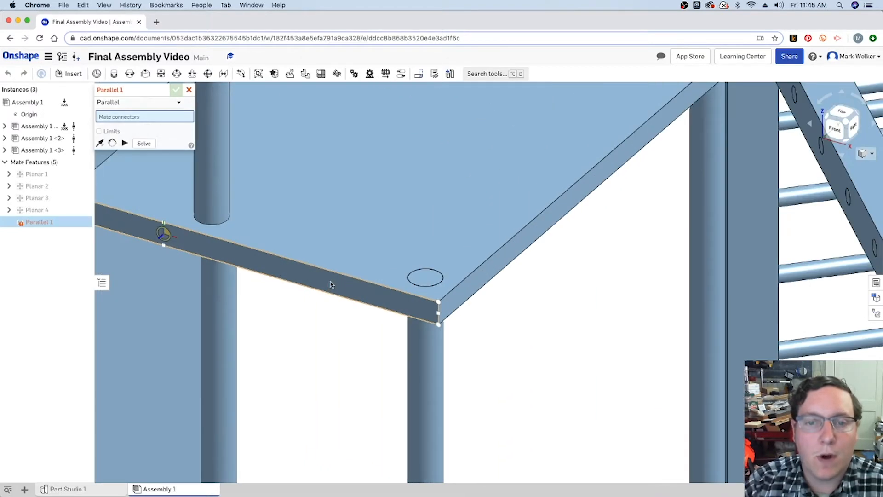
{"action": "left_click", "coordinate": [331, 284]}
{"action": "scroll", "coordinate": [322, 280], "scroll_direction": "down", "scroll_amount": 5}
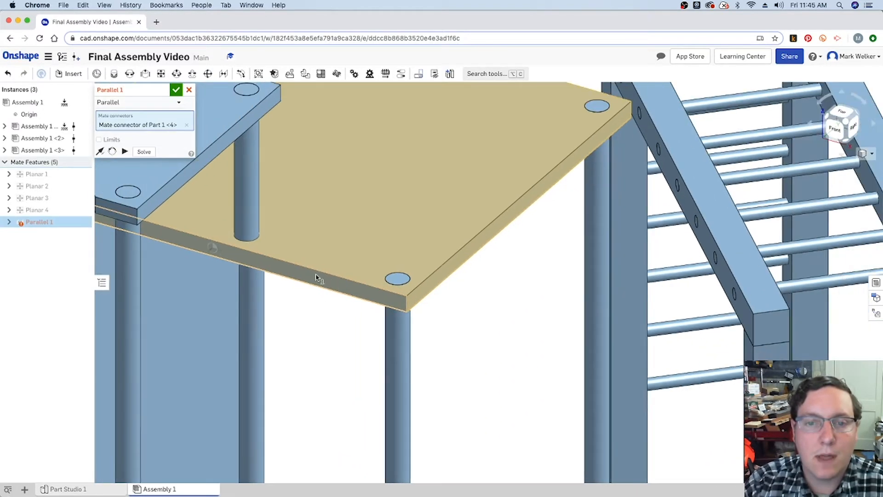
{"action": "scroll", "coordinate": [308, 278], "scroll_direction": "down", "scroll_amount": 5}
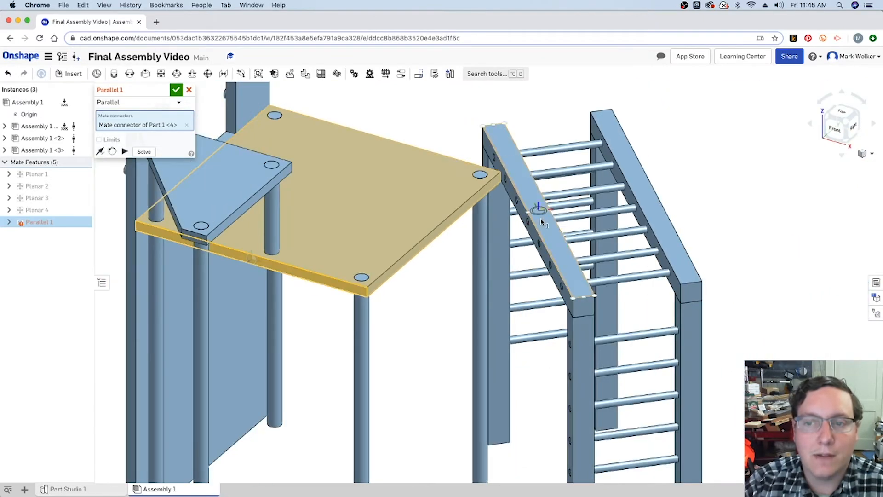
{"action": "scroll", "coordinate": [536, 200], "scroll_direction": "up", "scroll_amount": 5}
{"action": "scroll", "coordinate": [526, 251], "scroll_direction": "up", "scroll_amount": 4}
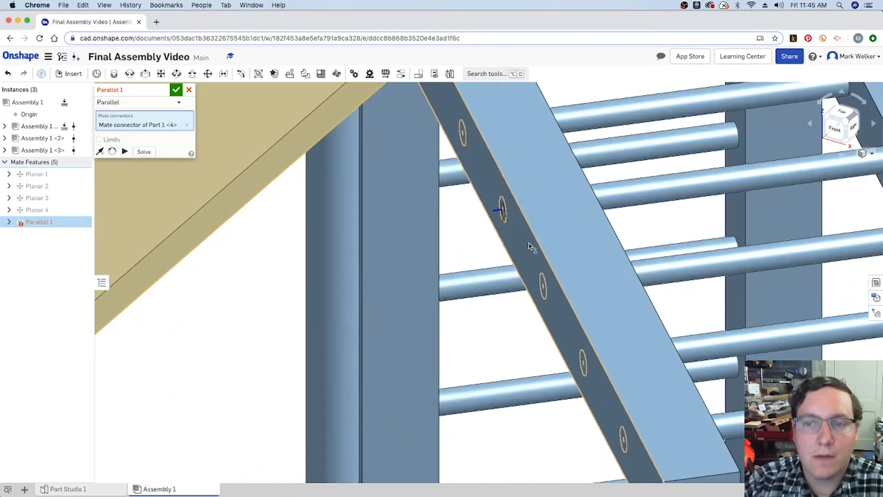
{"action": "left_click", "coordinate": [526, 247]}
{"action": "scroll", "coordinate": [528, 248], "scroll_direction": "down", "scroll_amount": 6}
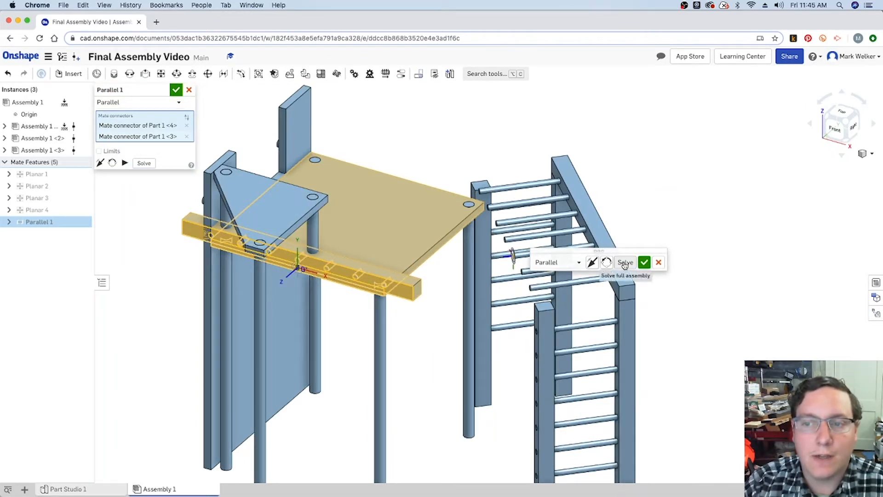
{"action": "left_click", "coordinate": [625, 263]}
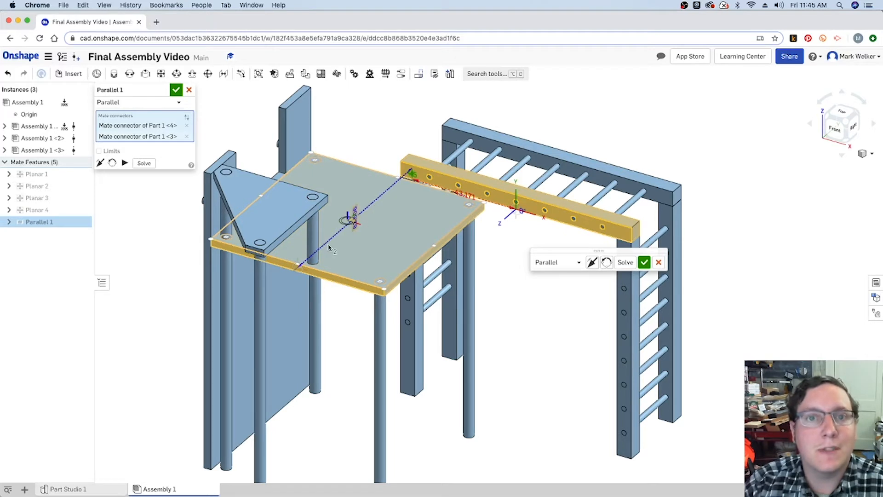
{"action": "left_click", "coordinate": [643, 263]}
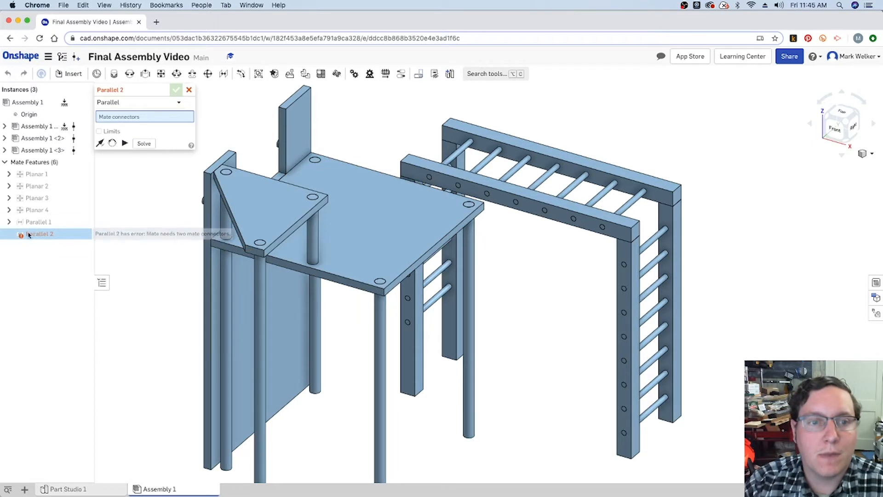
{"action": "left_click", "coordinate": [188, 90]}
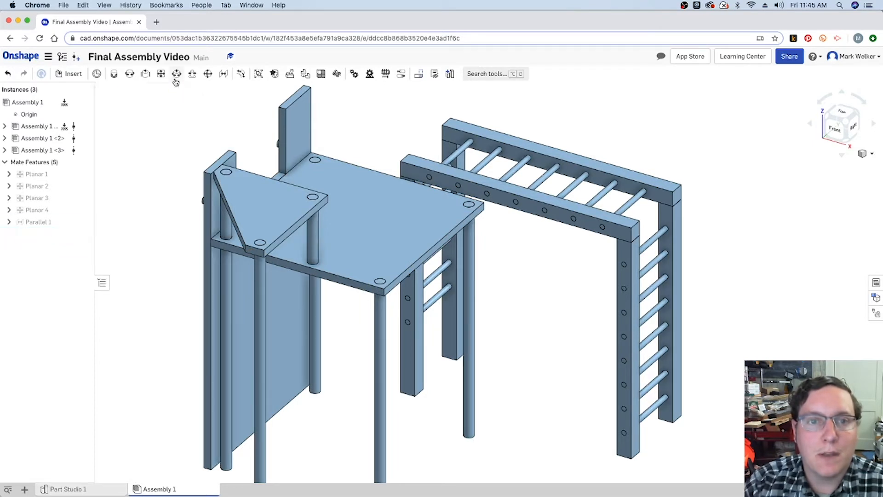
Apply a planar mate between the end face of the monkey bars' rear beam and the main platform's right edge face, solve and accept.
{"action": "left_click", "coordinate": [163, 76]}
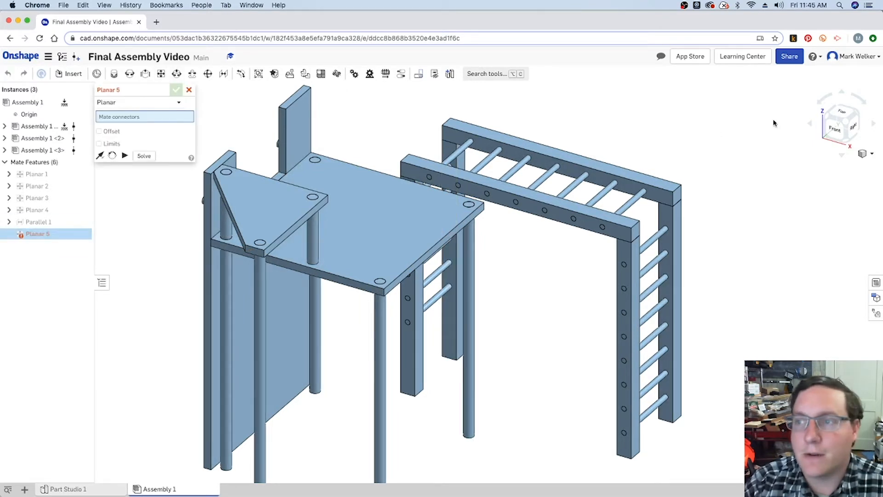
{"action": "left_click", "coordinate": [830, 119]}
{"action": "scroll", "coordinate": [389, 227], "scroll_direction": "up", "scroll_amount": 4}
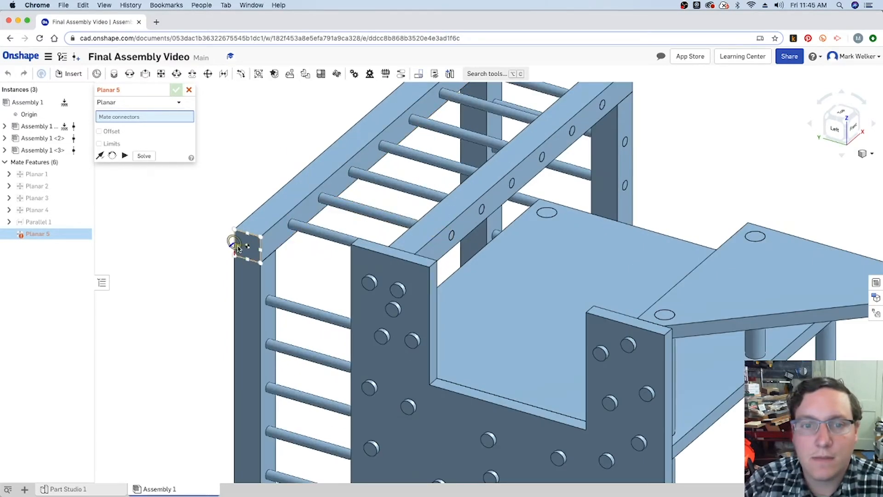
{"action": "scroll", "coordinate": [246, 248], "scroll_direction": "up", "scroll_amount": 5}
{"action": "left_click", "coordinate": [253, 257]}
{"action": "scroll", "coordinate": [252, 257], "scroll_direction": "down", "scroll_amount": 6}
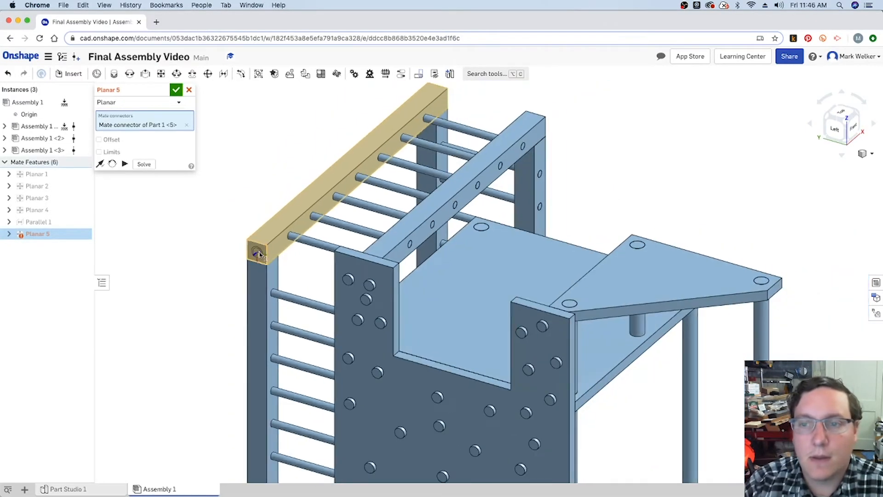
{"action": "left_click", "coordinate": [858, 112]}
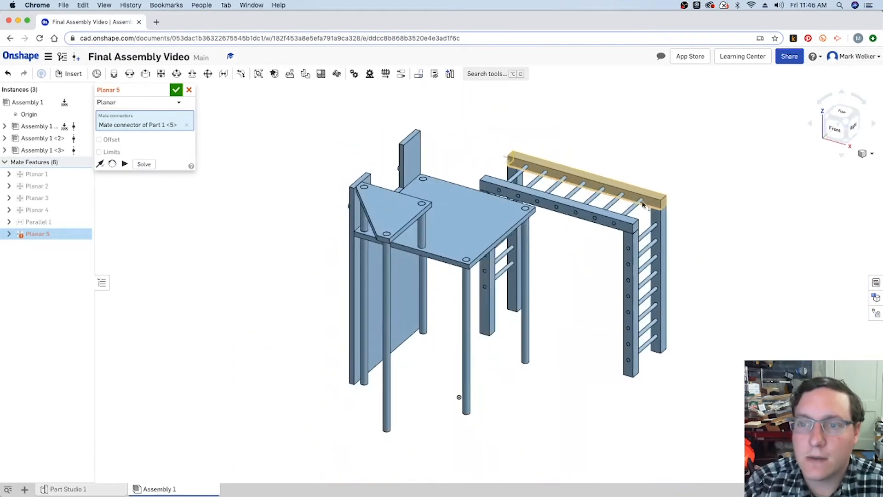
{"action": "scroll", "coordinate": [548, 221], "scroll_direction": "up", "scroll_amount": 5}
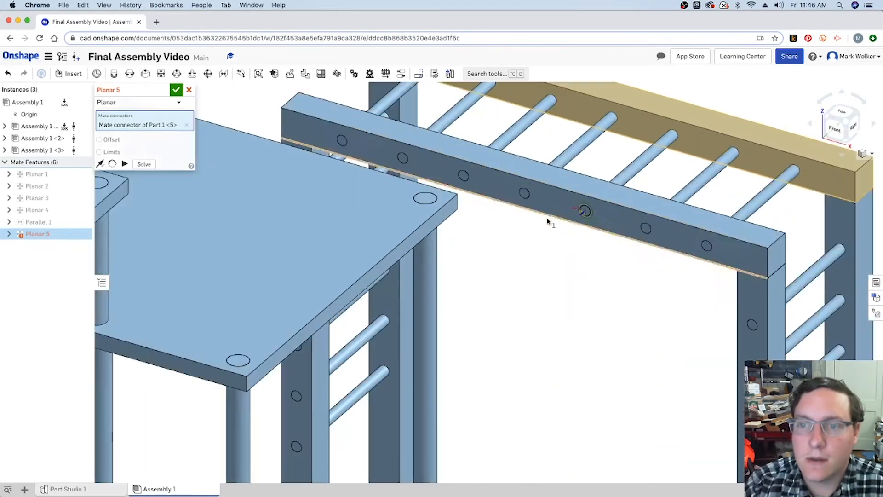
{"action": "left_click", "coordinate": [396, 257]}
{"action": "scroll", "coordinate": [399, 260], "scroll_direction": "down", "scroll_amount": 2}
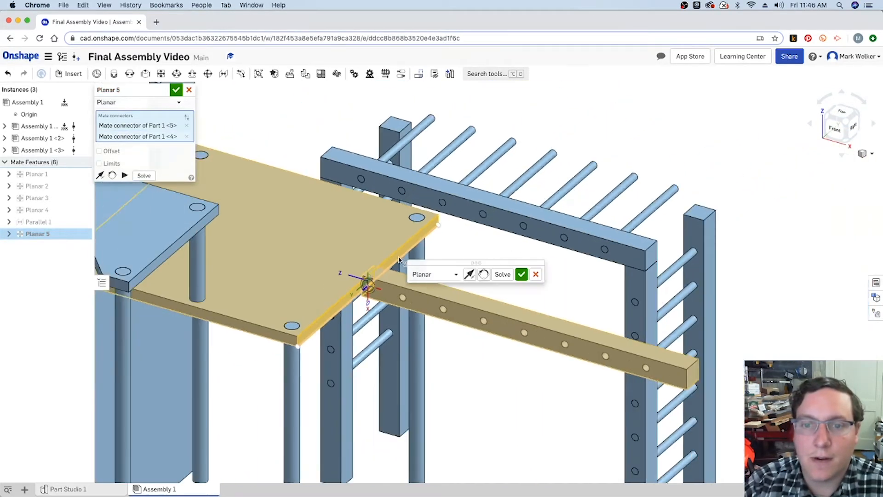
{"action": "left_click", "coordinate": [506, 275]}
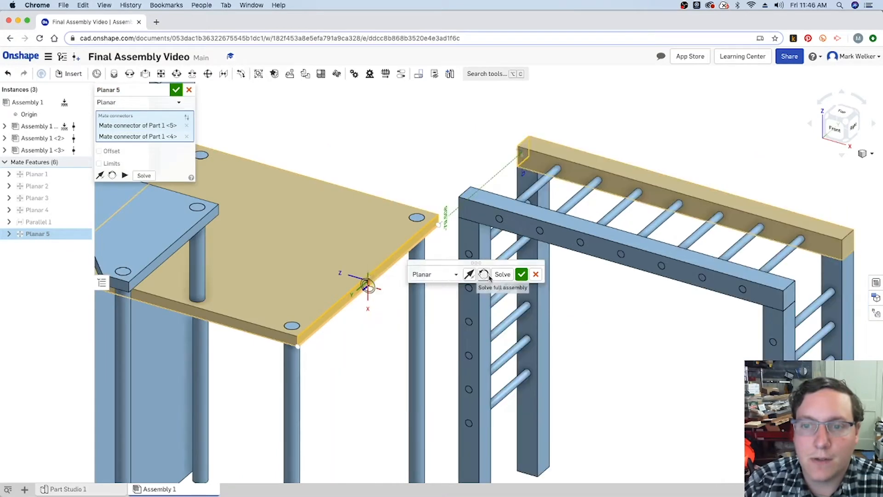
{"action": "left_click", "coordinate": [522, 275]}
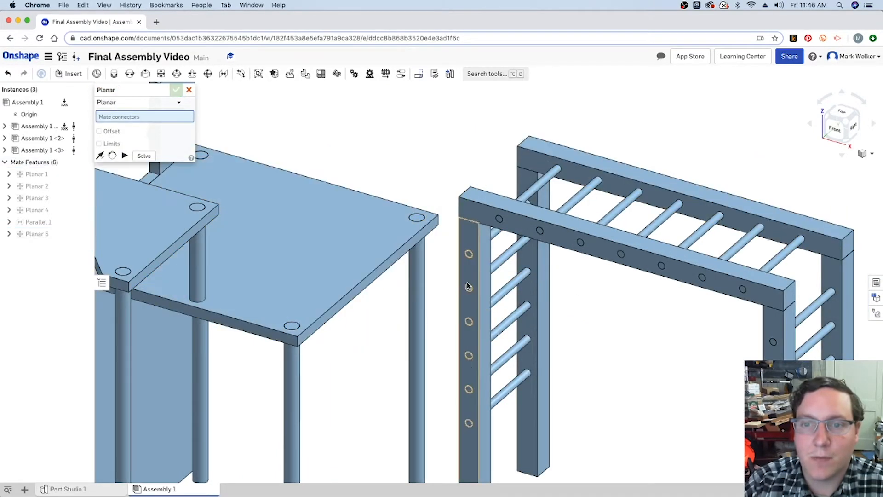
{"action": "scroll", "coordinate": [464, 294], "scroll_direction": "down", "scroll_amount": 3}
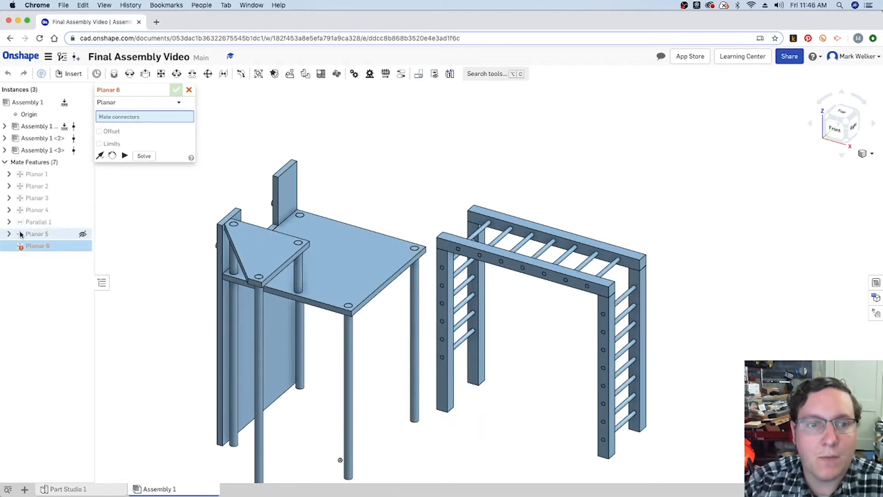
{"action": "key", "text": "Escape"}
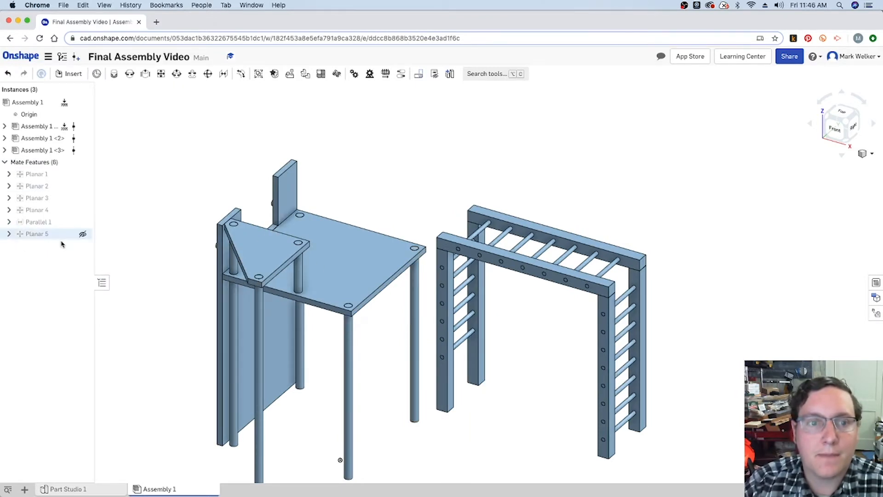
Set the Parallel 1 mate's distance from the platform's front edge to the monkey bars to 18 in and check the placement from above.
{"action": "left_click", "coordinate": [31, 222]}
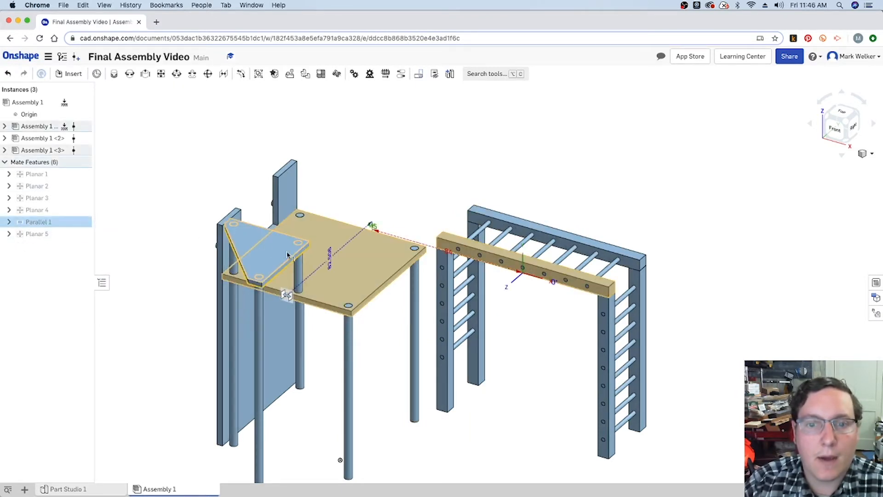
{"action": "left_click", "coordinate": [330, 267]}
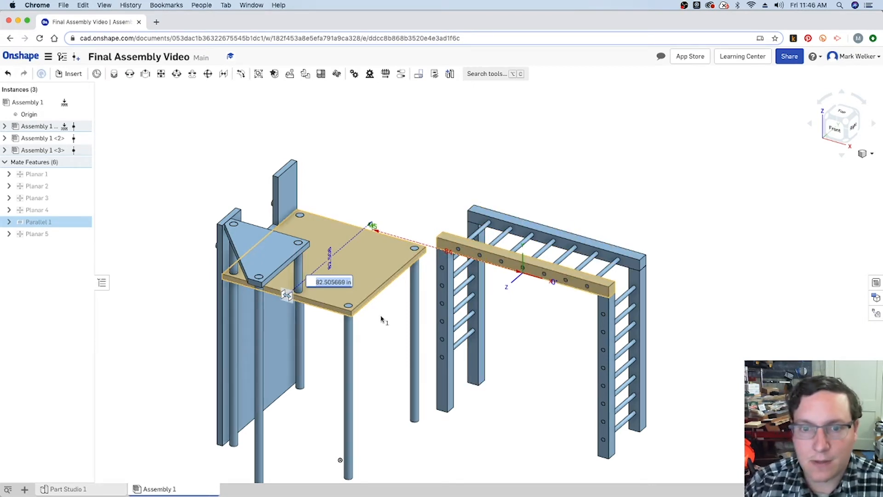
{"action": "type", "text": "18"}
{"action": "key", "text": "Return"}
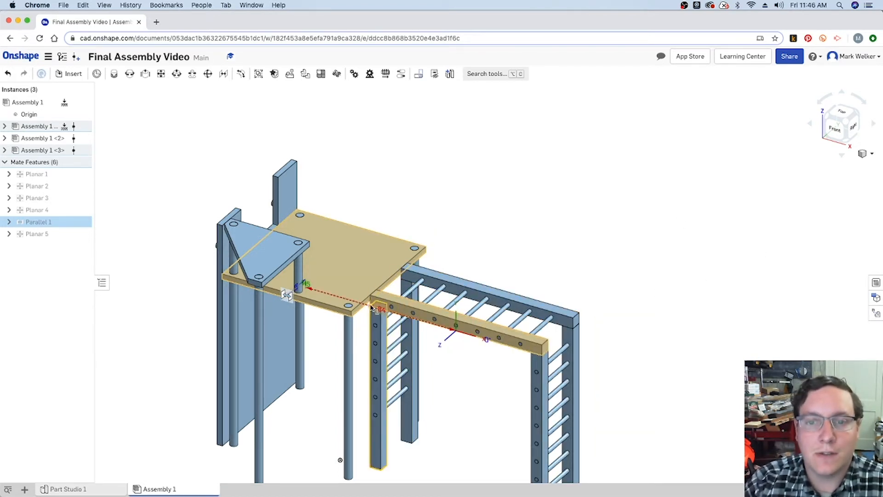
{"action": "right_click_drag", "start_coordinate": [362, 307], "coordinate": [449, 343]}
{"action": "key", "text": "shift+5"}
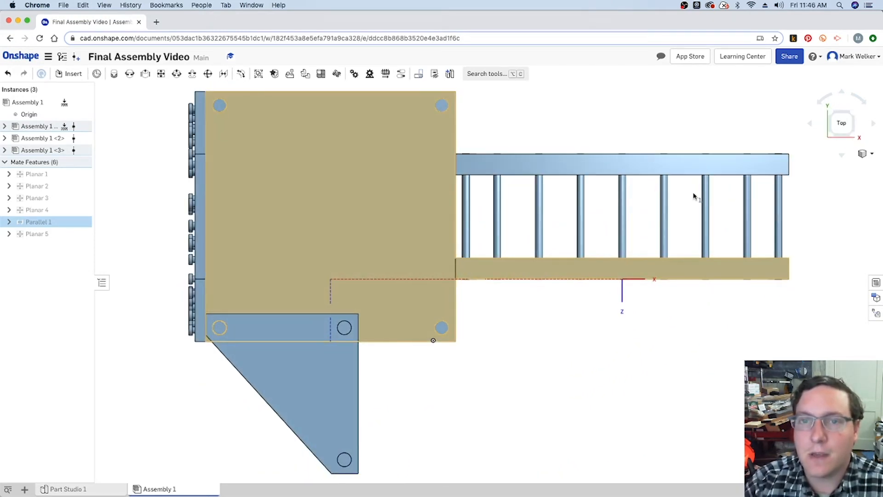
{"action": "left_click", "coordinate": [853, 112]}
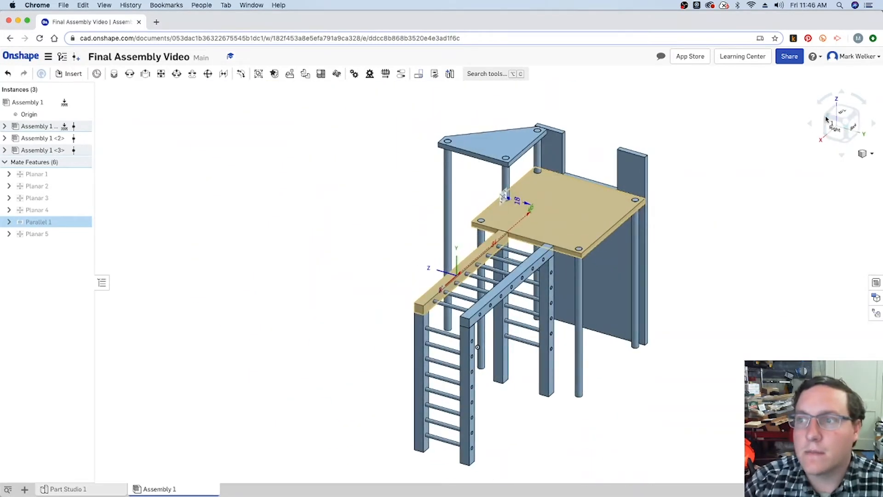
{"action": "left_click", "coordinate": [827, 118]}
{"action": "left_click", "coordinate": [290, 167]}
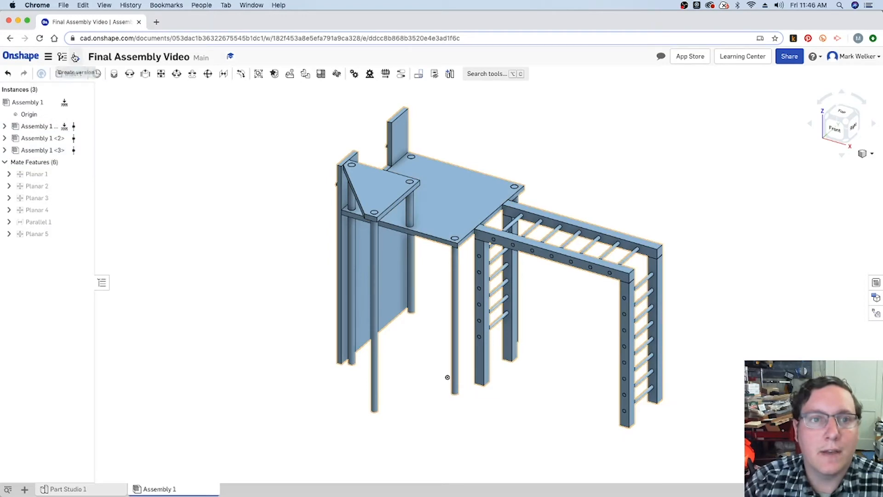
Create version V2 of the document from Main and slide the monkey bars slightly along the platform's edge.
{"action": "left_click", "coordinate": [74, 58]}
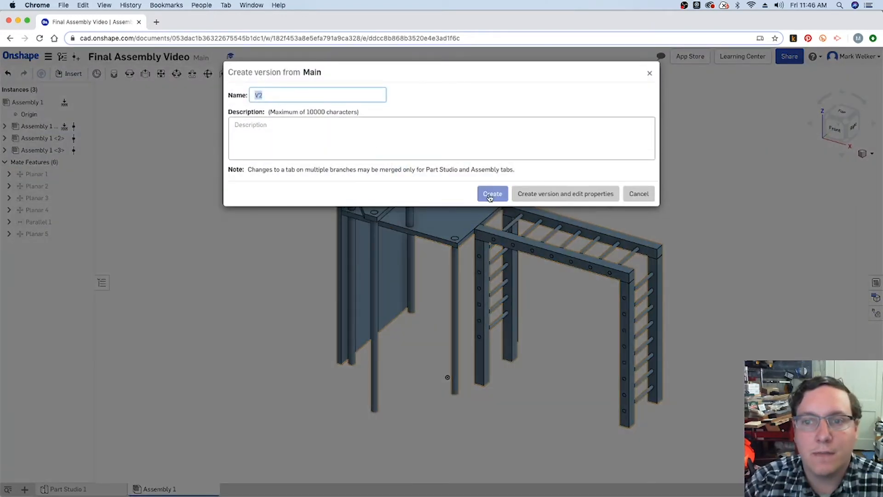
{"action": "left_click", "coordinate": [492, 207]}
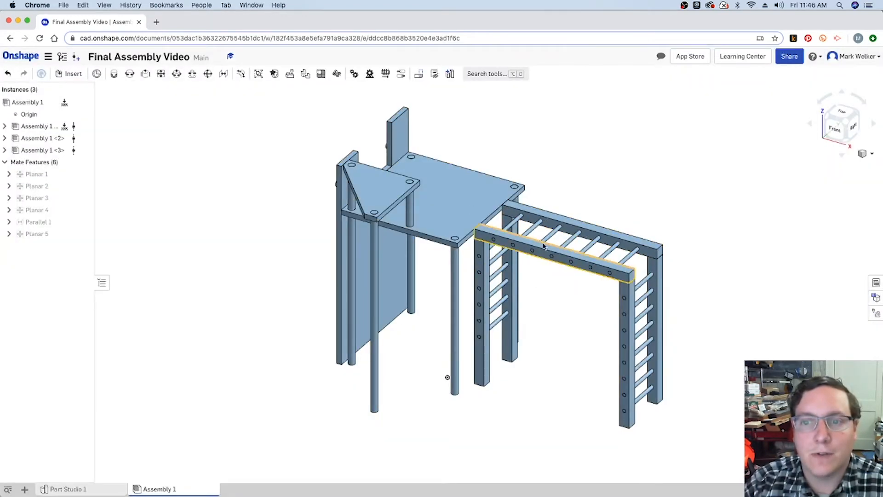
{"action": "left_click_drag", "start_coordinate": [532, 263], "coordinate": [542, 294]}
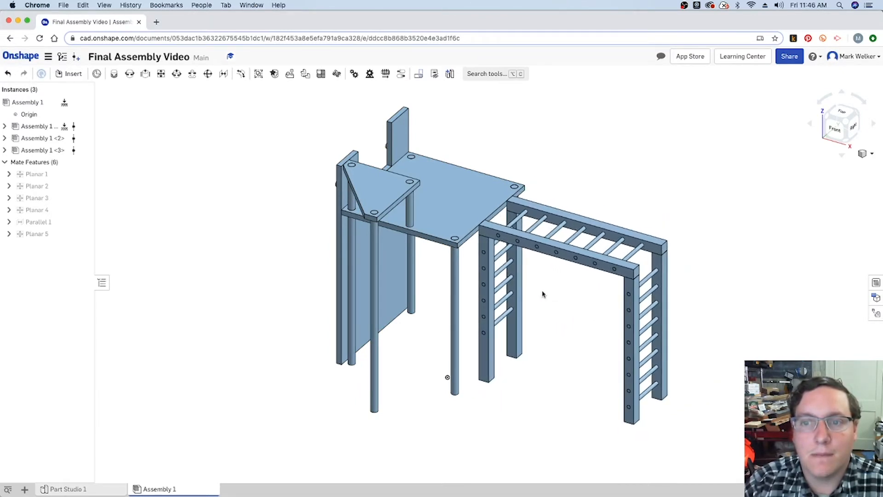
Reset the Parallel 1 mate's distance to 18 in to reposition the monkey bars along the platform's edge, and accept.
{"action": "double_click", "coordinate": [31, 222]}
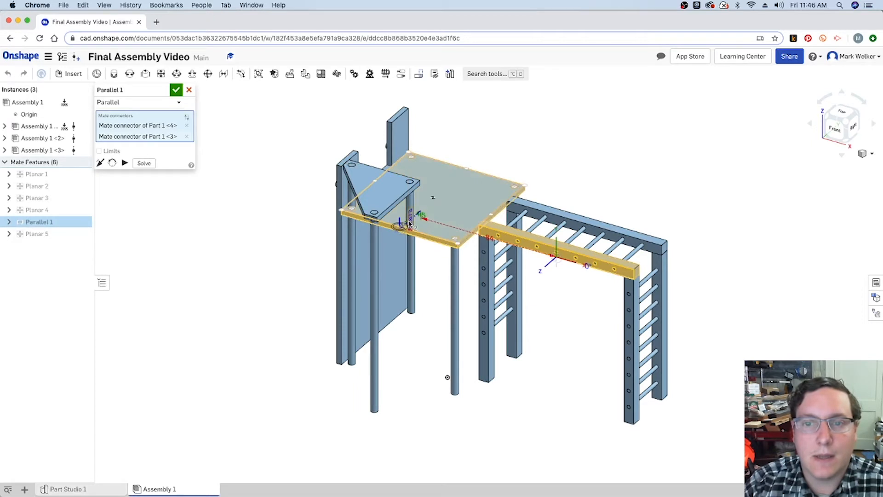
{"action": "left_click", "coordinate": [409, 224]}
{"action": "type", "text": "1"}
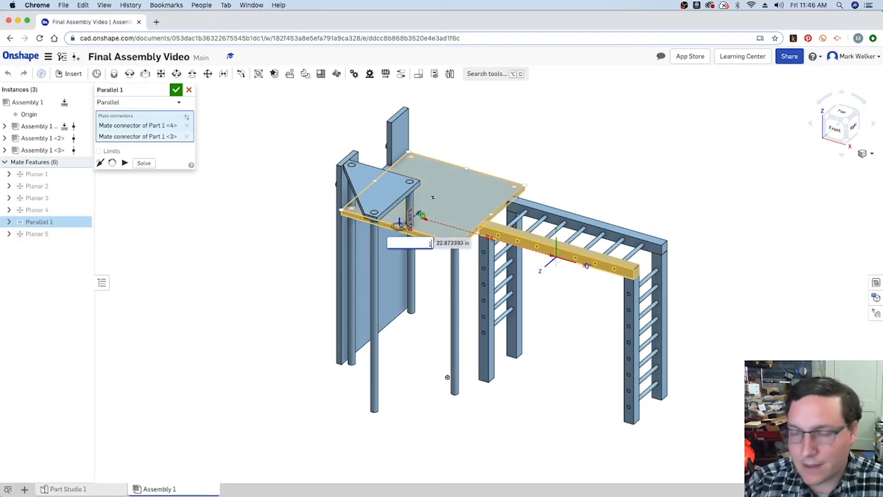
{"action": "type", "text": "8"}
{"action": "key", "text": "Return"}
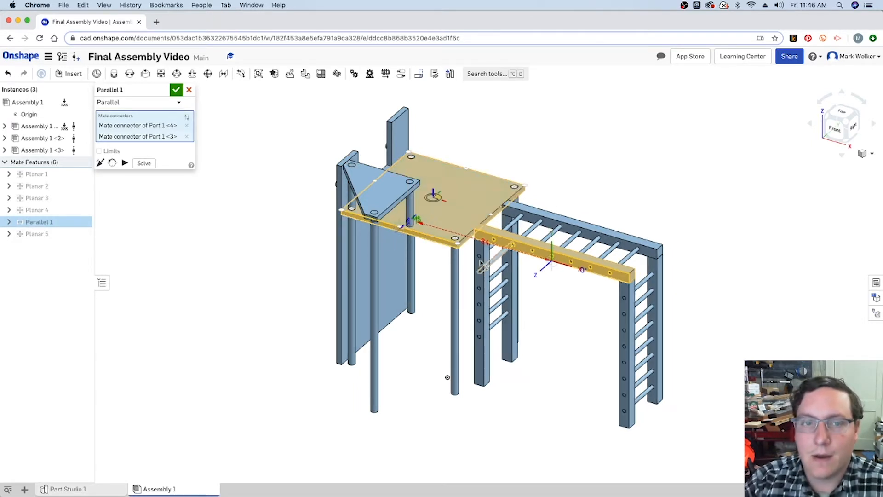
{"action": "left_click", "coordinate": [176, 90]}
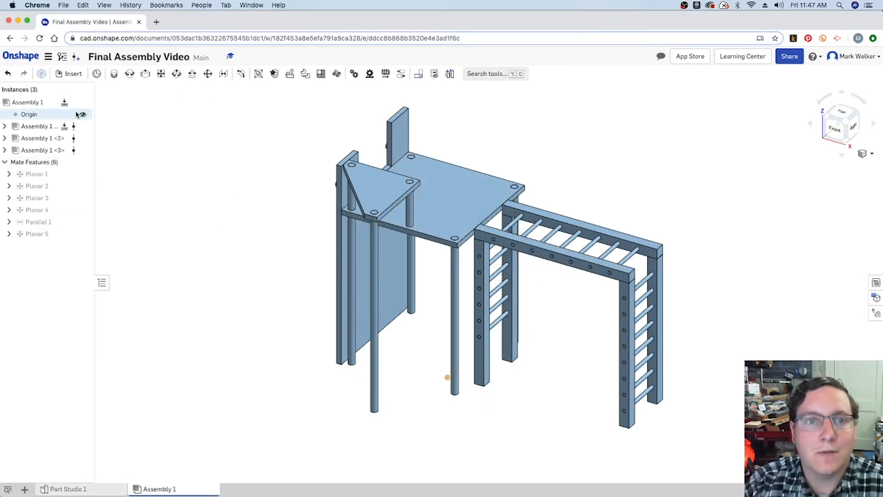
Insert the Tunnel Slide part from the Playground Project folder and place it beyond the monkey bars.
{"action": "left_click", "coordinate": [66, 75]}
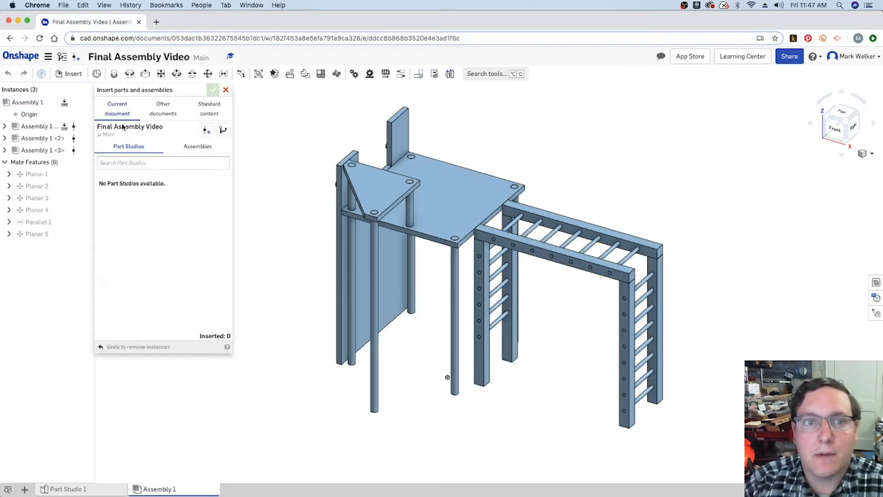
{"action": "left_click", "coordinate": [154, 114]}
{"action": "left_click", "coordinate": [127, 152]}
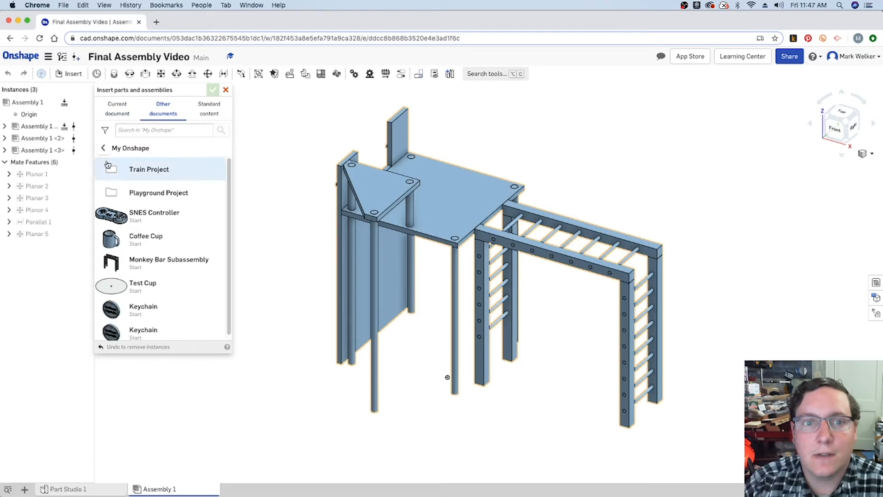
{"action": "left_click_drag", "start_coordinate": [152, 248], "coordinate": [153, 228]}
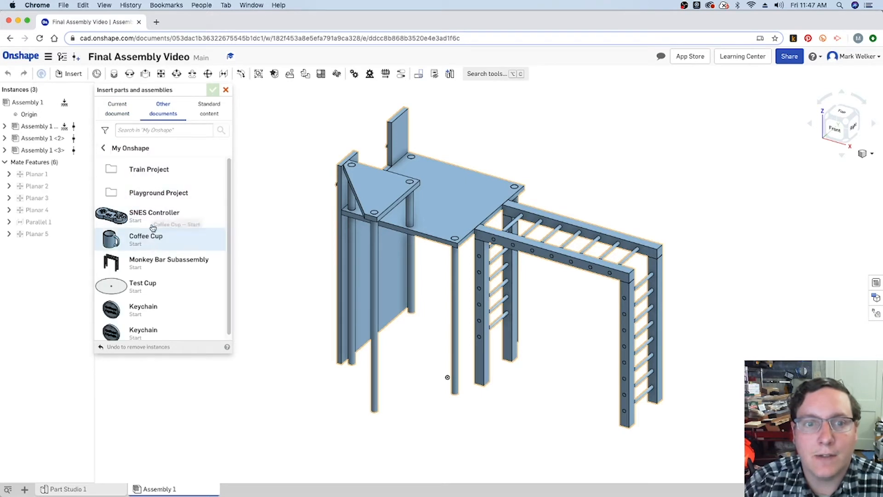
{"action": "left_click", "coordinate": [143, 200]}
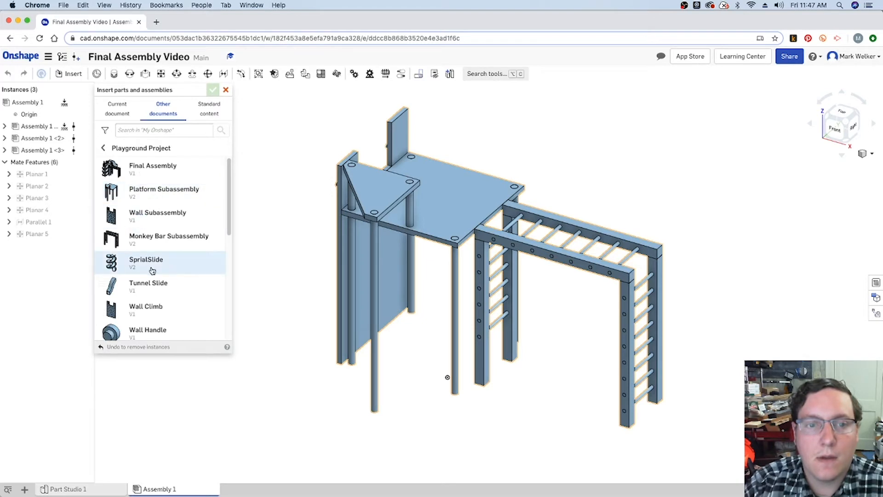
{"action": "left_click", "coordinate": [152, 289]}
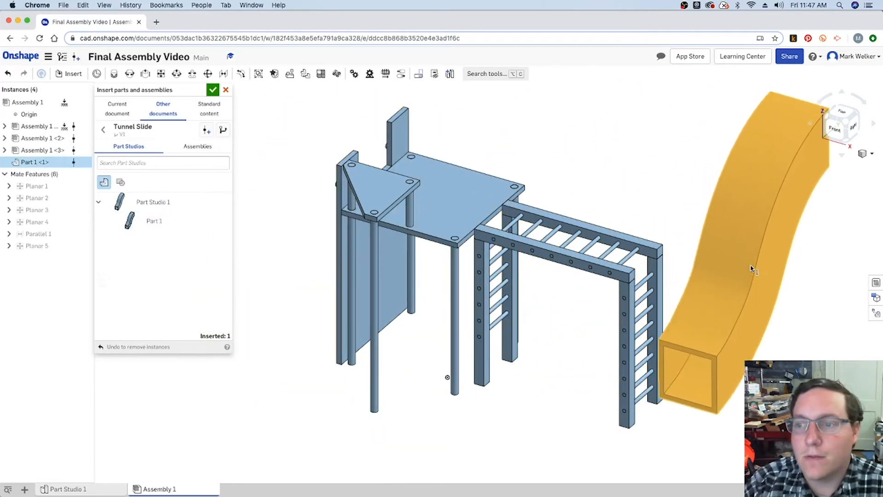
{"action": "left_click", "coordinate": [763, 281]}
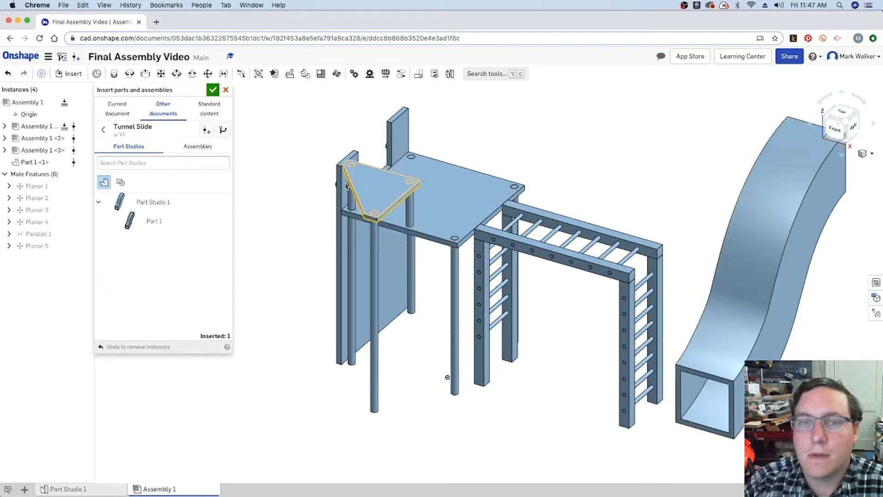
{"action": "left_click", "coordinate": [213, 91]}
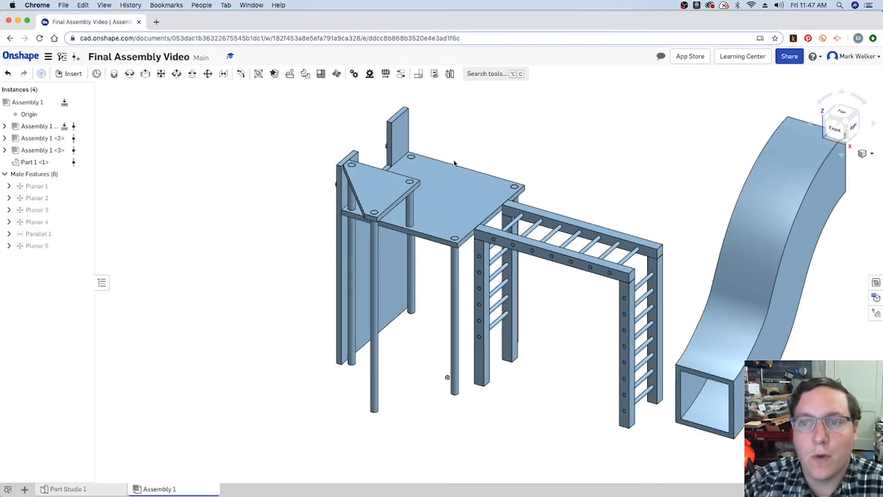
Apply a planar mate between the slide's upper end face and the platform's back edge face, flipped so the slide extends outward, and accept.
{"action": "left_click", "coordinate": [856, 115]}
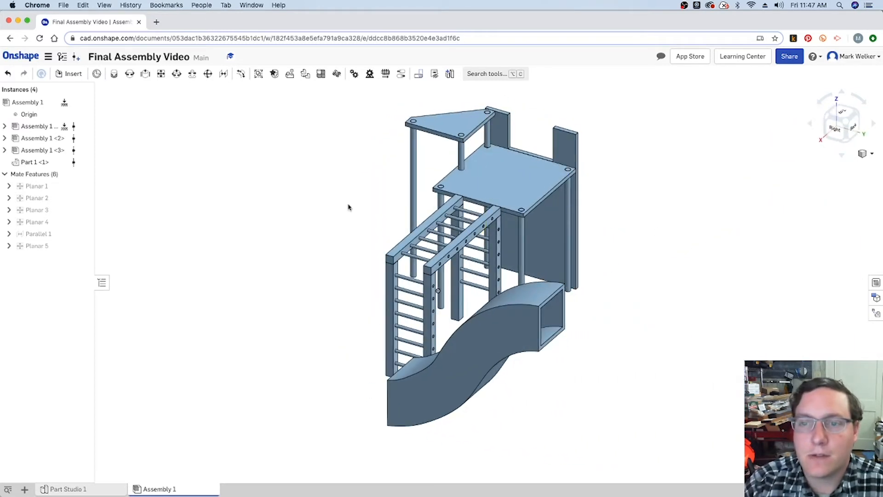
{"action": "left_click", "coordinate": [160, 75]}
{"action": "scroll", "coordinate": [575, 336], "scroll_direction": "up", "scroll_amount": 5}
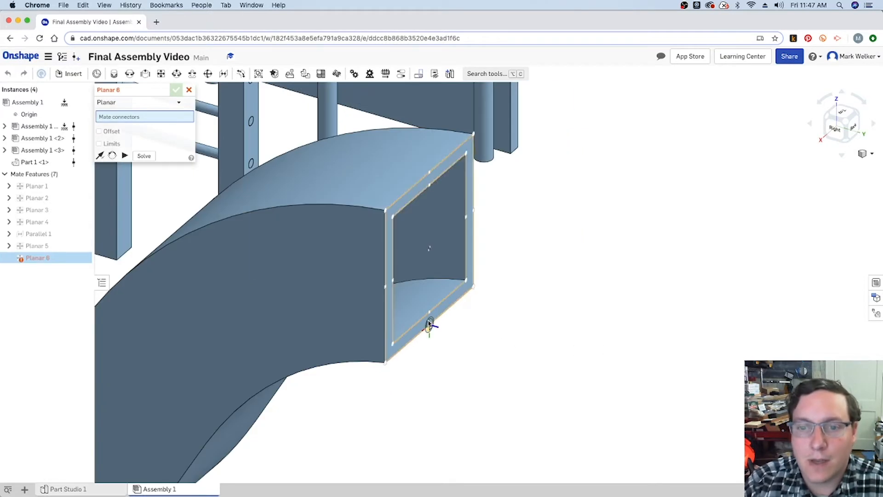
{"action": "left_click", "coordinate": [390, 320]}
{"action": "scroll", "coordinate": [388, 318], "scroll_direction": "down", "scroll_amount": 5}
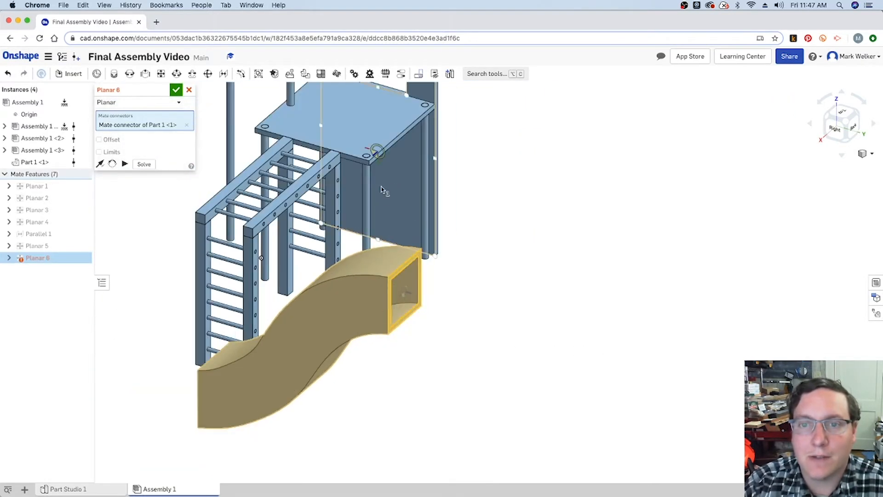
{"action": "scroll", "coordinate": [388, 143], "scroll_direction": "up", "scroll_amount": 5}
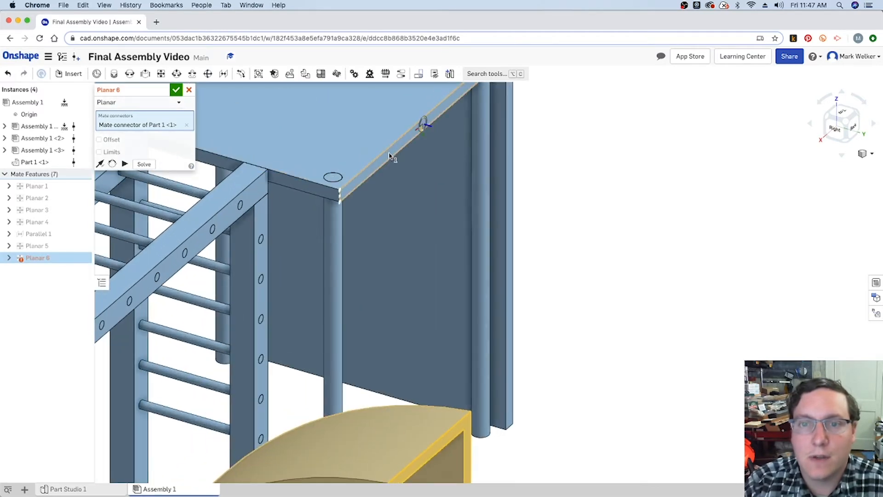
{"action": "left_click", "coordinate": [389, 144]}
{"action": "scroll", "coordinate": [389, 156], "scroll_direction": "down", "scroll_amount": 5}
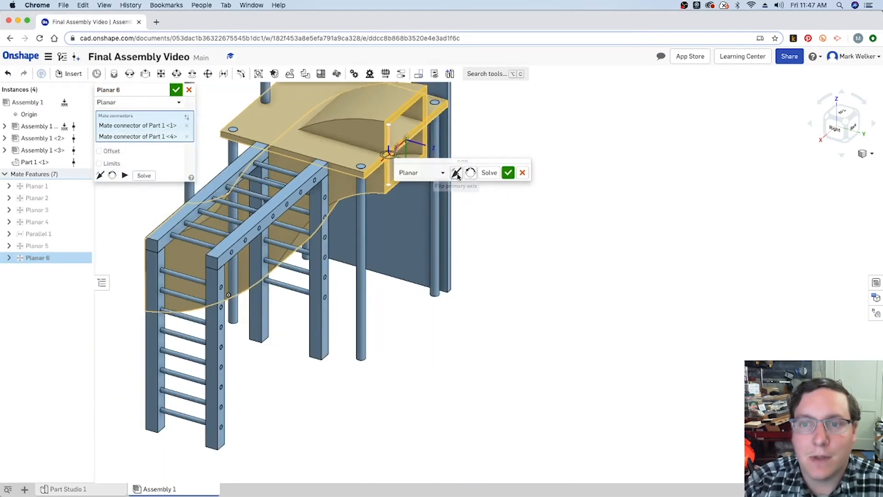
{"action": "left_click", "coordinate": [456, 173]}
{"action": "left_click", "coordinate": [471, 176]}
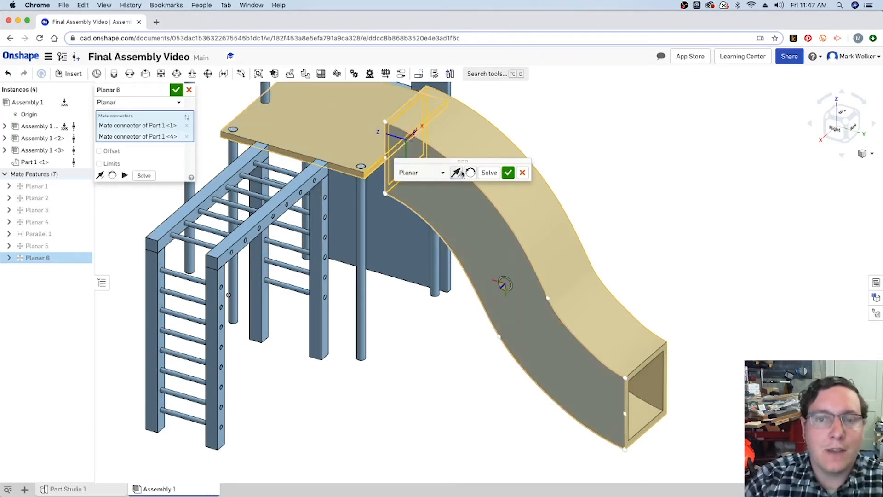
{"action": "left_click", "coordinate": [508, 173]}
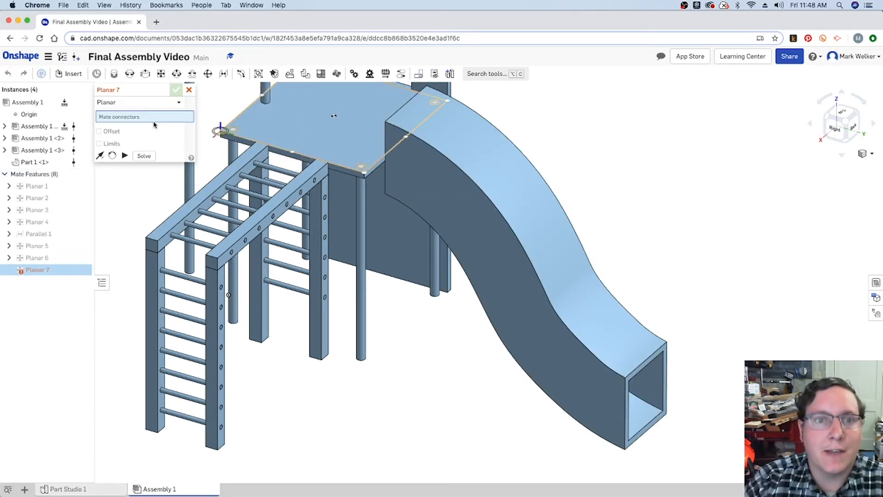
Set up a parallel mate between the platform's right edge face and the tunnel slide's side face, and solve it.
{"action": "left_click", "coordinate": [223, 74]}
{"action": "scroll", "coordinate": [363, 175], "scroll_direction": "up", "scroll_amount": 10}
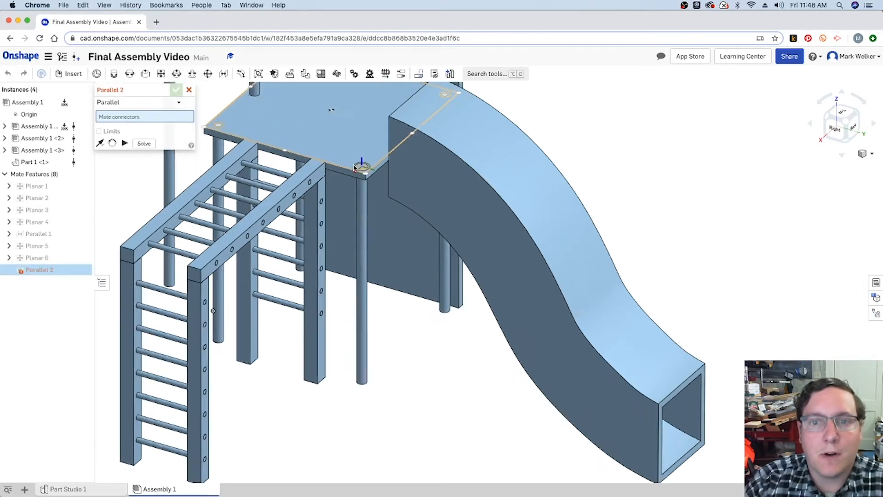
{"action": "scroll", "coordinate": [365, 177], "scroll_direction": "up", "scroll_amount": 3}
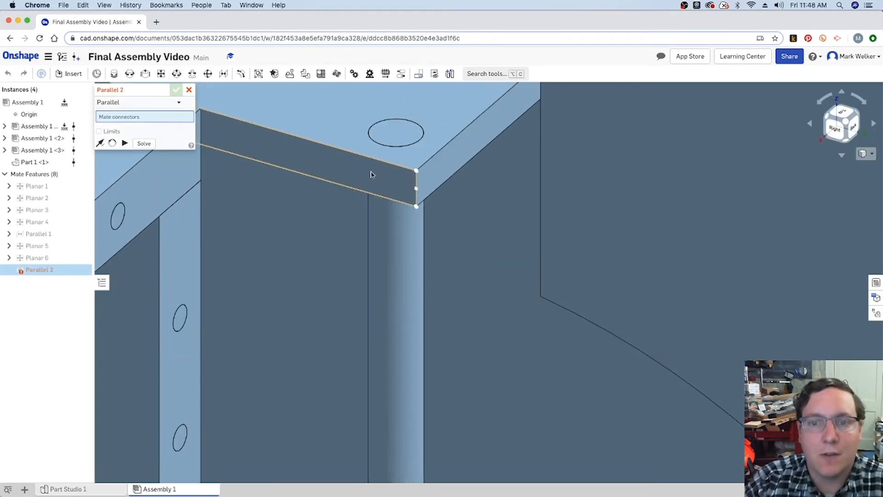
{"action": "left_click", "coordinate": [366, 174]}
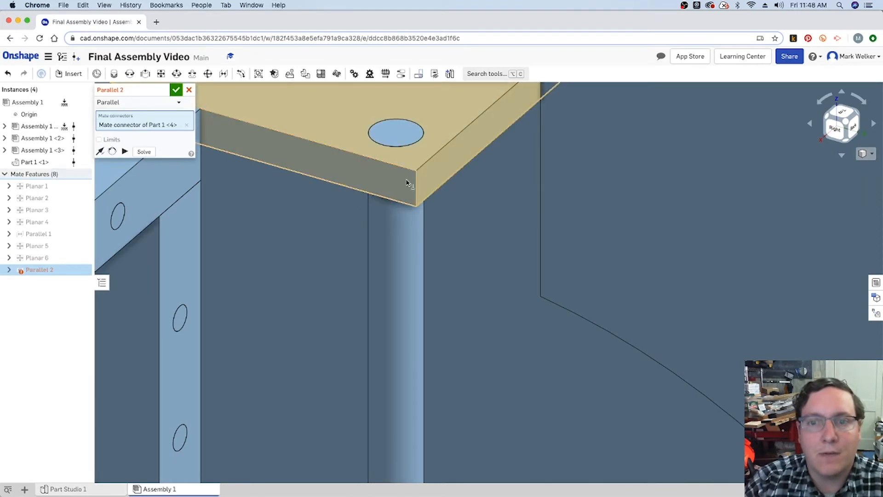
{"action": "left_click", "coordinate": [578, 186]}
{"action": "scroll", "coordinate": [552, 201], "scroll_direction": "down", "scroll_amount": 8}
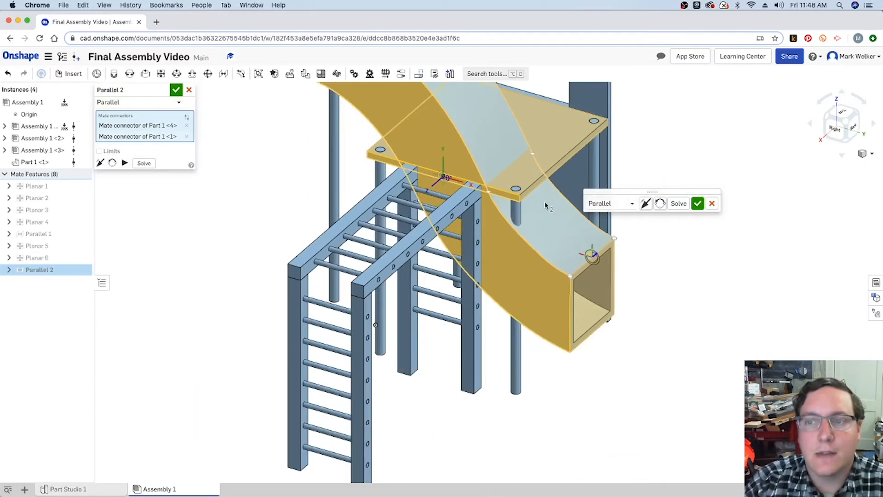
{"action": "left_click", "coordinate": [685, 205]}
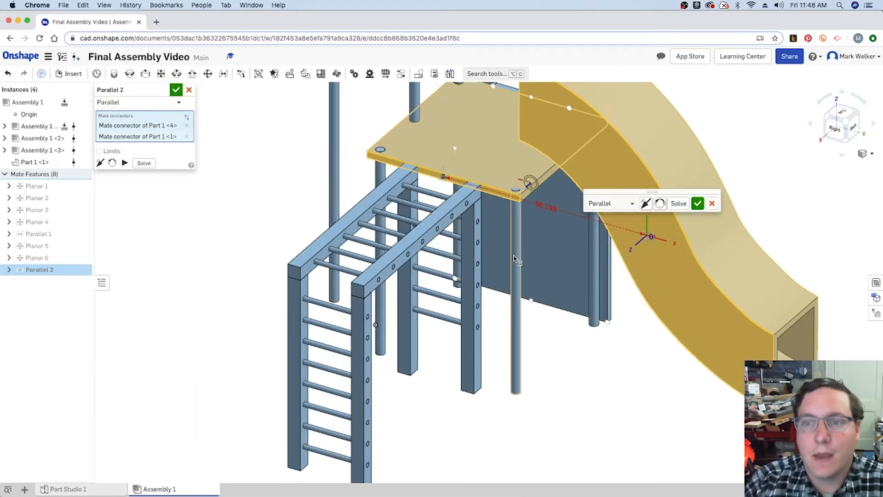
Set the slide's parallel mate distance at the platform's right edge to 18 in and accept the mate.
{"action": "scroll", "coordinate": [525, 230], "scroll_direction": "down", "scroll_amount": 5}
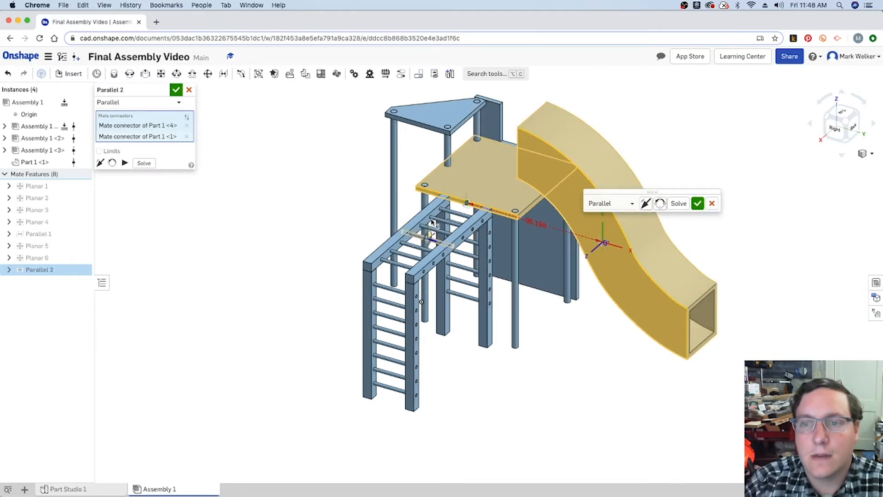
{"action": "scroll", "coordinate": [465, 210], "scroll_direction": "up", "scroll_amount": 5}
{"action": "scroll", "coordinate": [466, 210], "scroll_direction": "up", "scroll_amount": 5}
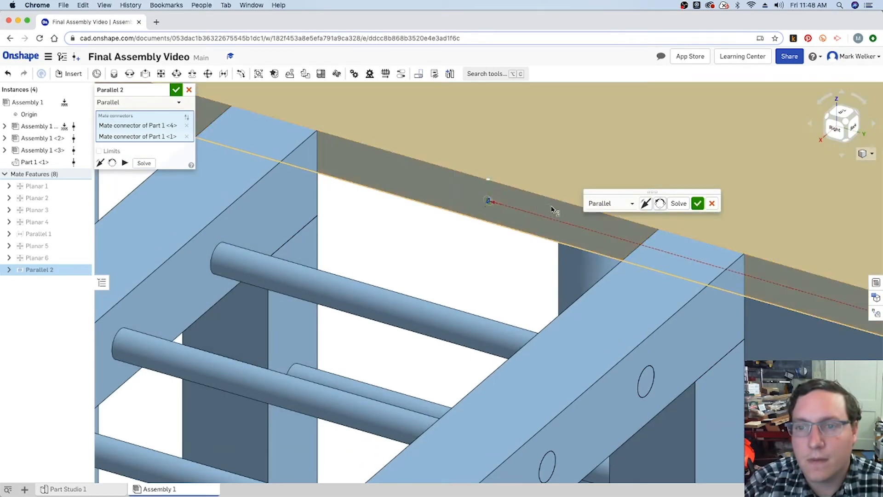
{"action": "left_click", "coordinate": [487, 203]}
{"action": "type", "text": "0"}
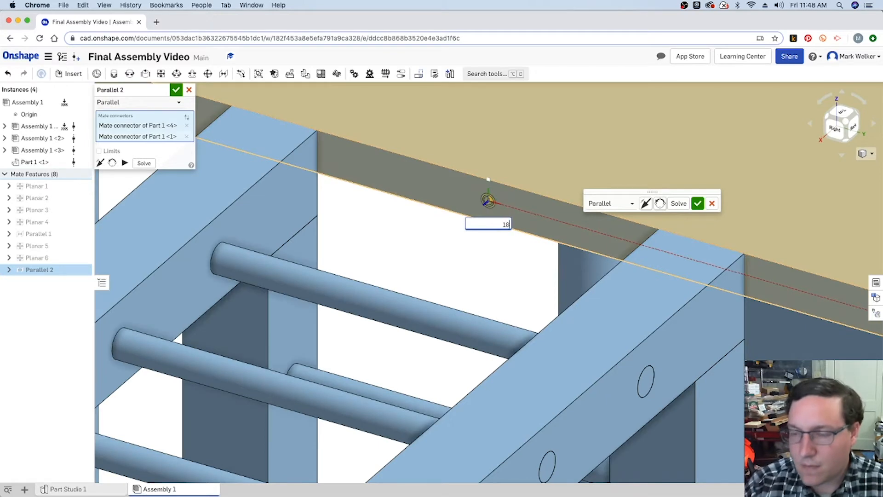
{"action": "key", "text": "Return"}
{"action": "scroll", "coordinate": [487, 201], "scroll_direction": "down", "scroll_amount": 5}
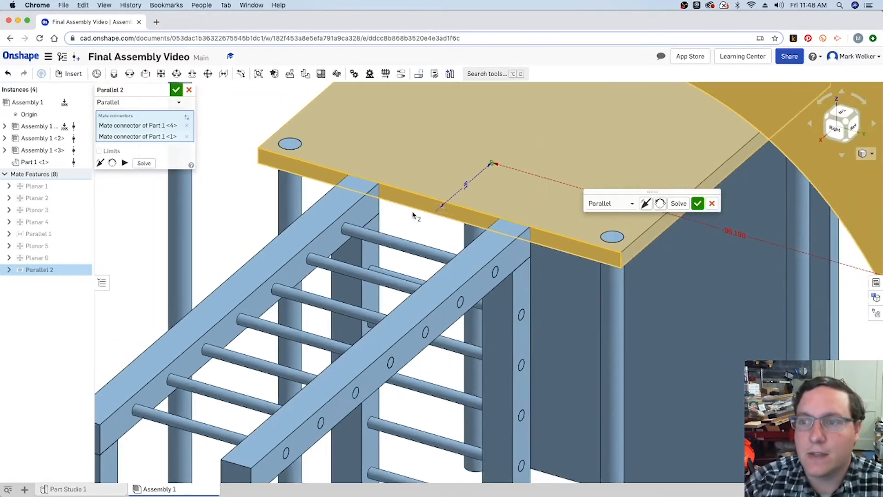
{"action": "scroll", "coordinate": [466, 235], "scroll_direction": "down", "scroll_amount": 2}
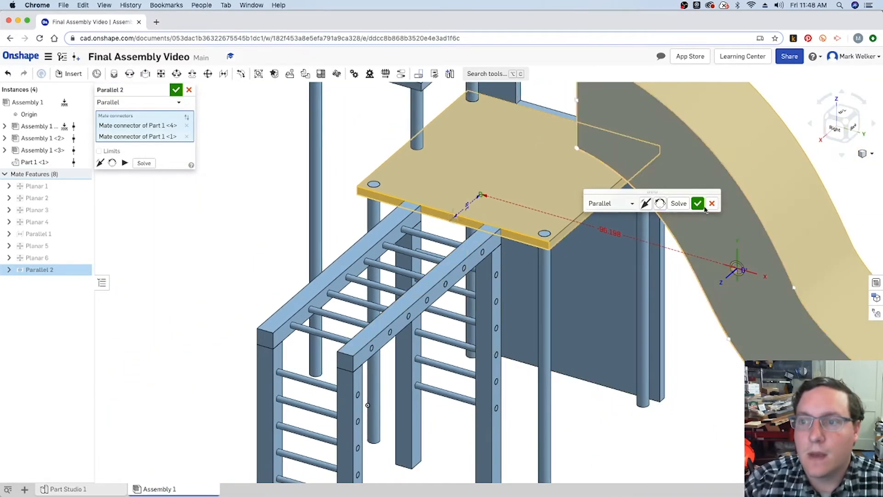
{"action": "left_click", "coordinate": [698, 204]}
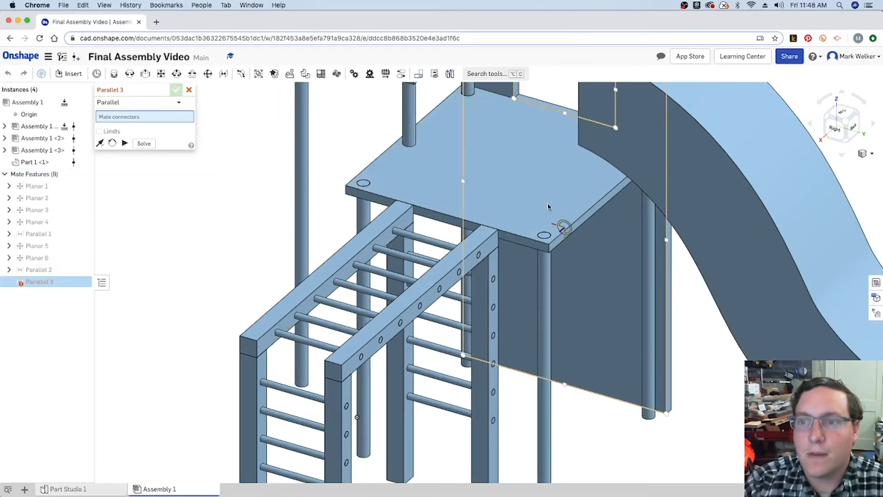
Change the open parallel mate to Fastened and choose the midpoint of the tunnel slide's lower edge at its upper opening.
{"action": "left_click", "coordinate": [827, 120]}
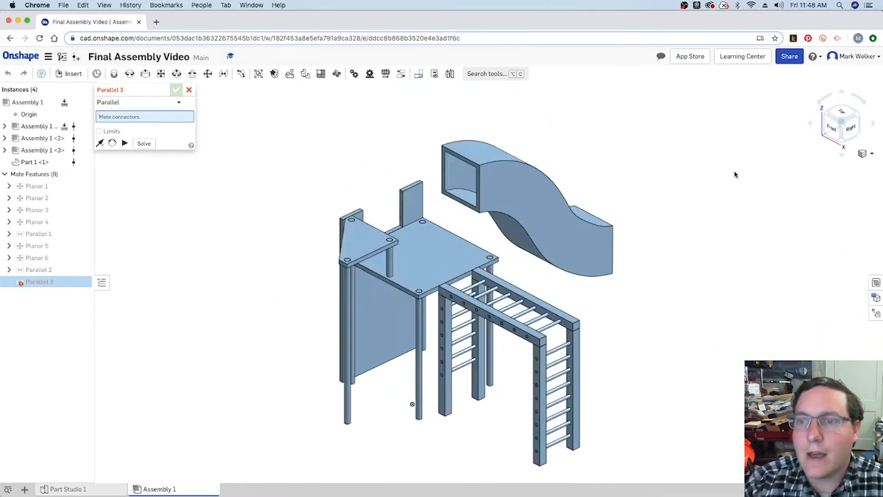
{"action": "left_click", "coordinate": [836, 112]}
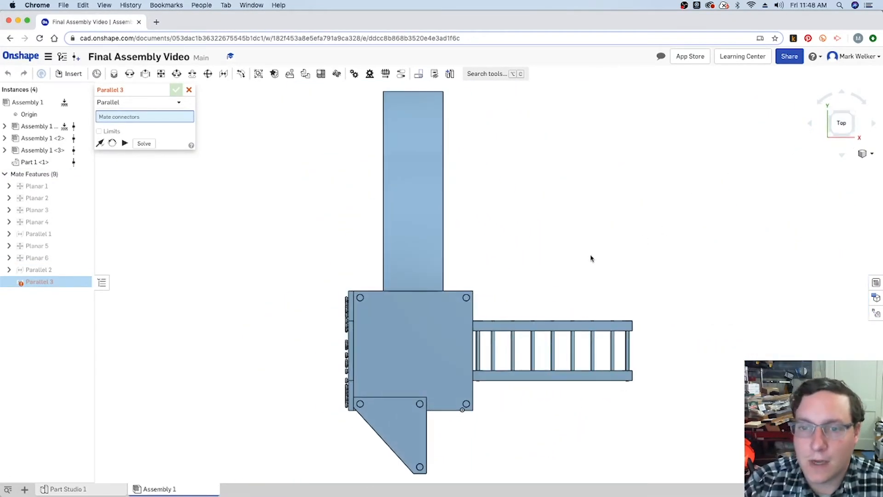
{"action": "left_click", "coordinate": [851, 138]}
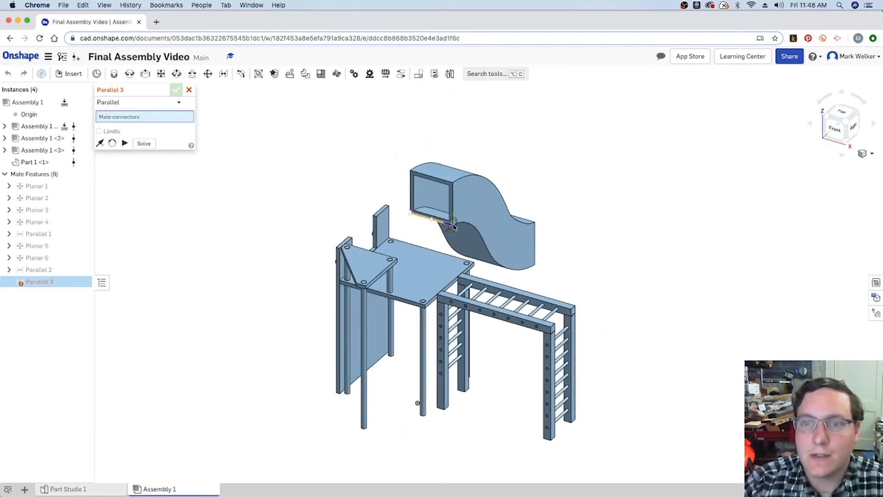
{"action": "scroll", "coordinate": [439, 235], "scroll_direction": "up", "scroll_amount": 2}
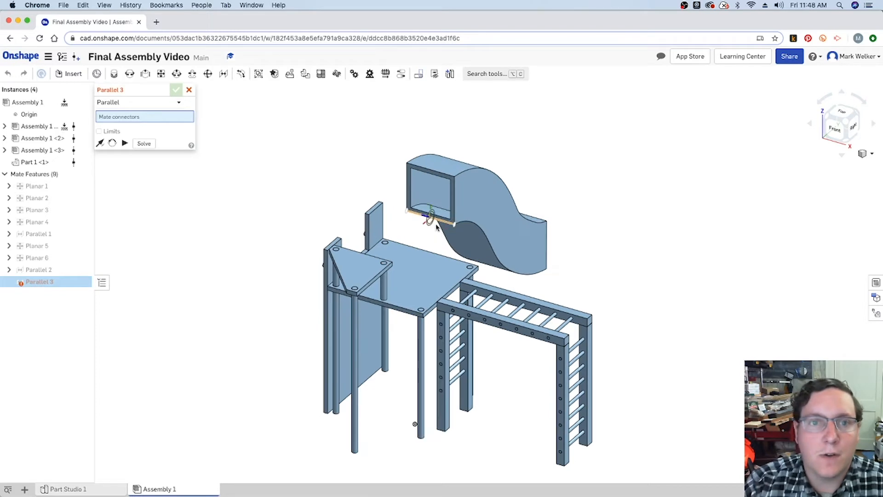
{"action": "left_click", "coordinate": [161, 104]}
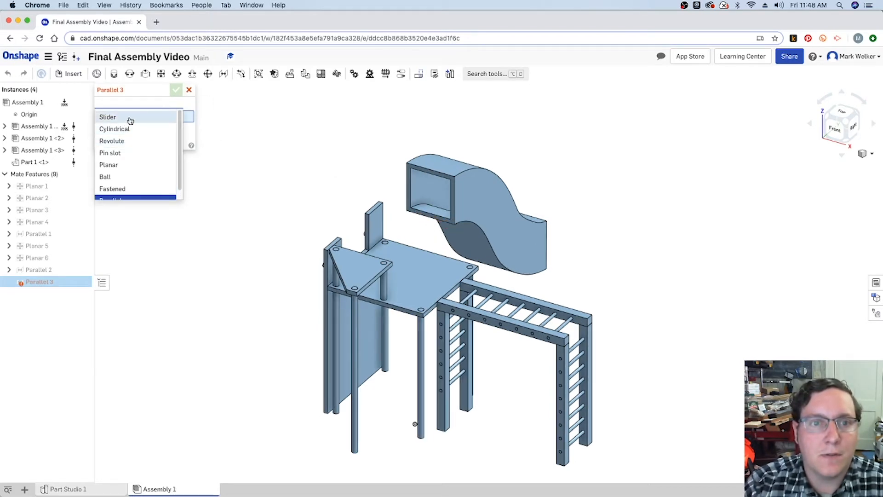
{"action": "left_click", "coordinate": [124, 188]}
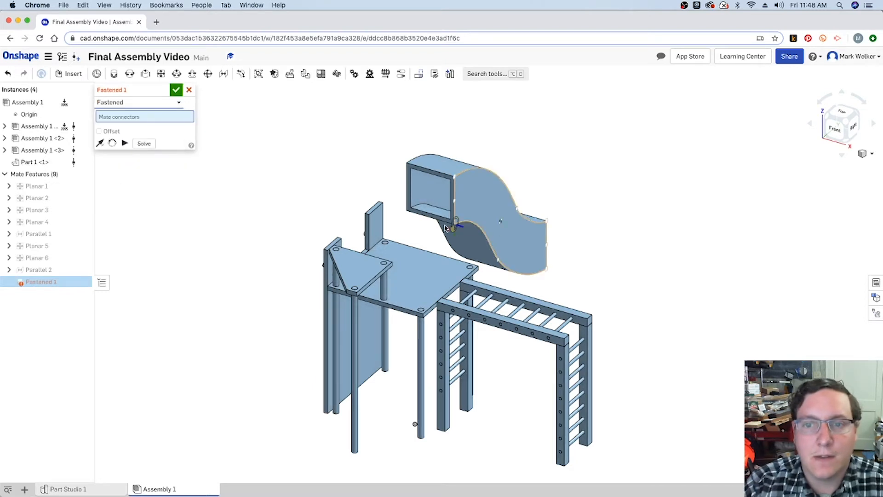
{"action": "scroll", "coordinate": [434, 220], "scroll_direction": "up", "scroll_amount": 5}
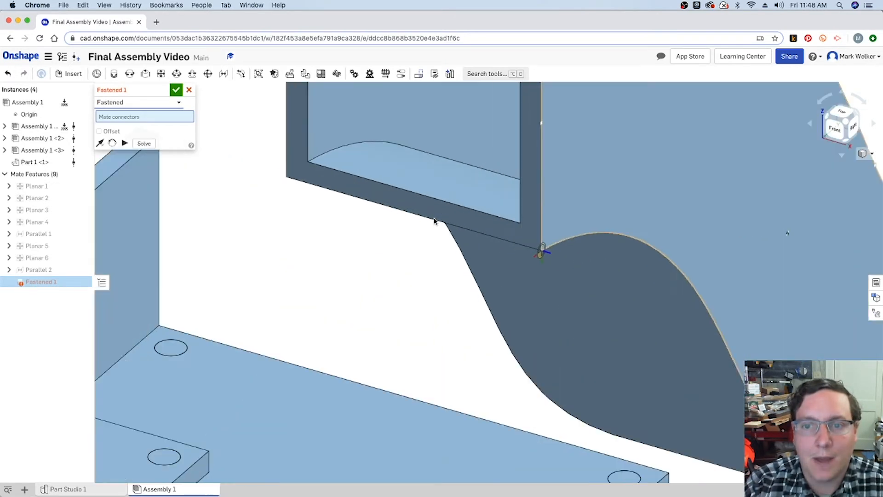
{"action": "left_click", "coordinate": [398, 212]}
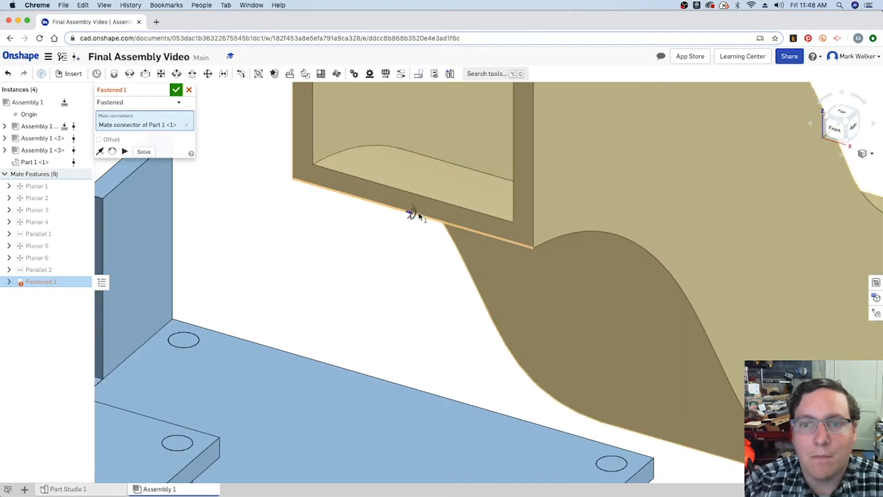
Fasten the tunnel slide to the midpoint of the square platform's back edge and accept the mate.
{"action": "left_click", "coordinate": [858, 114]}
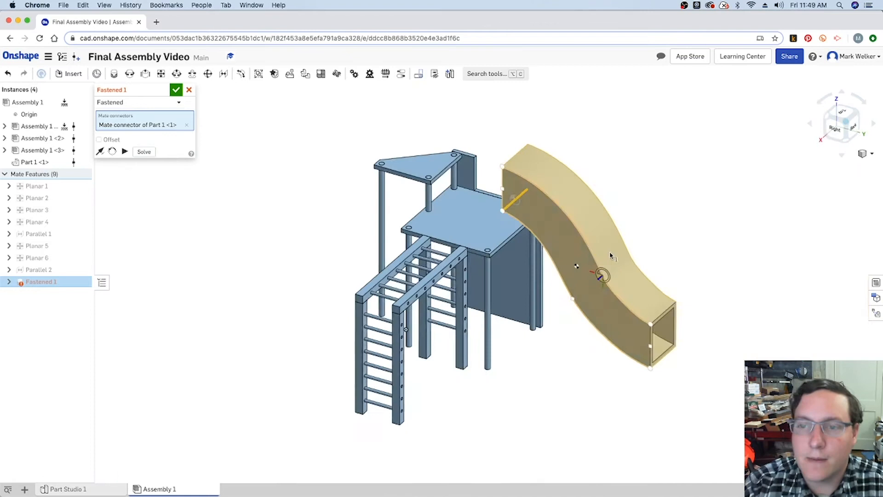
{"action": "scroll", "coordinate": [520, 242], "scroll_direction": "up", "scroll_amount": 5}
{"action": "left_click", "coordinate": [513, 238]}
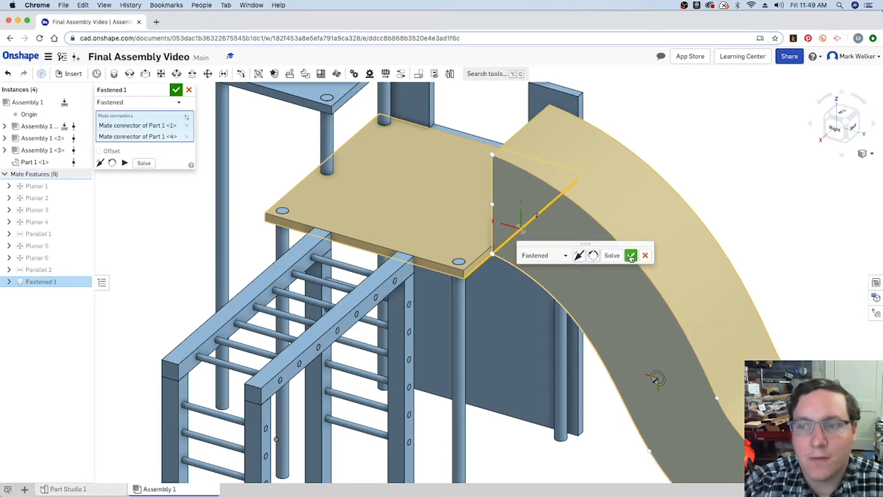
{"action": "left_click", "coordinate": [630, 256]}
{"action": "key", "text": "f"}
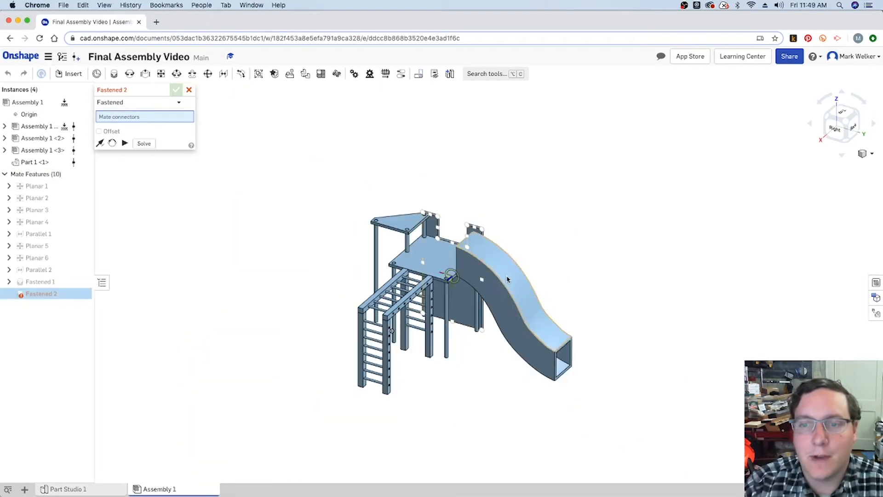
{"action": "key", "text": "f"}
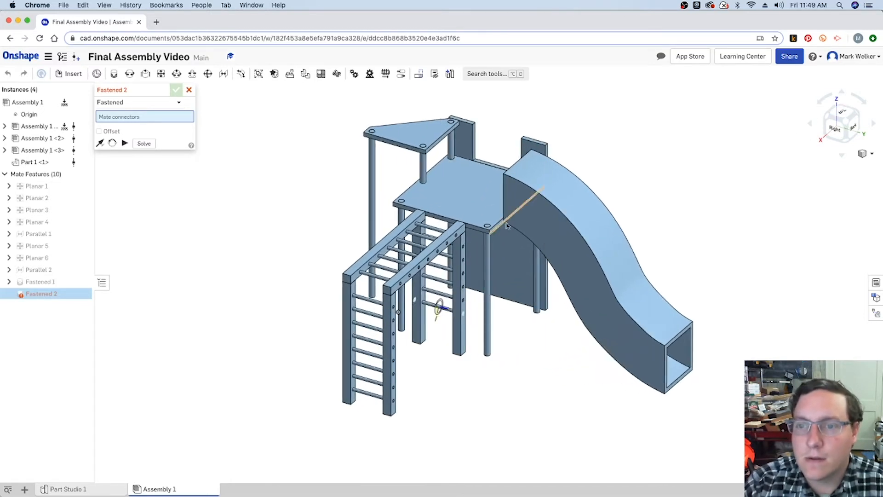
{"action": "key", "text": "Escape"}
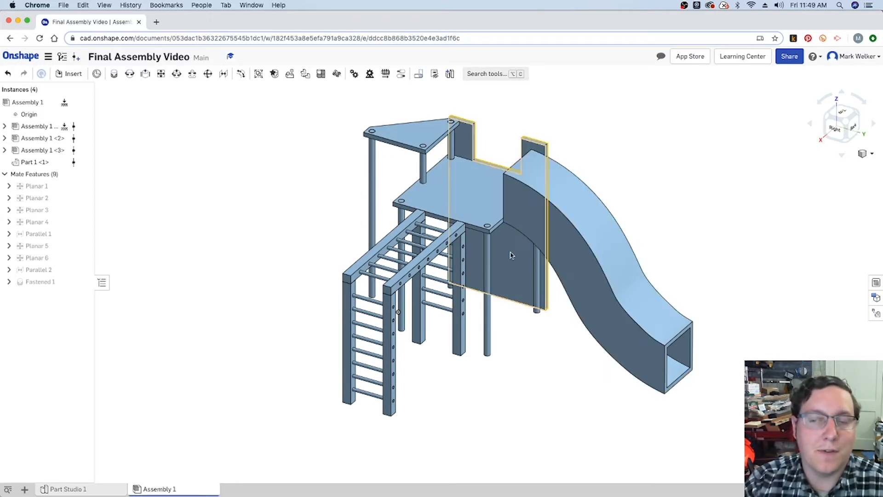
Create a version of the assembly document named V3.
{"action": "left_click", "coordinate": [831, 115]}
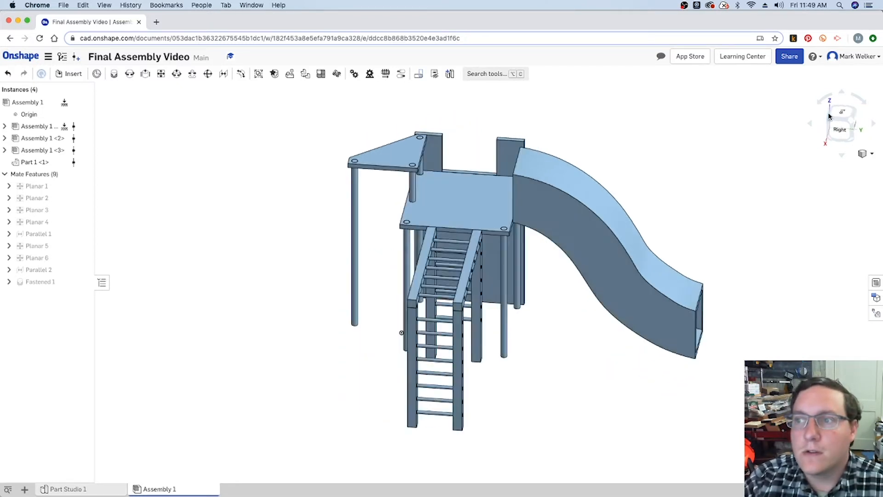
{"action": "left_click", "coordinate": [76, 56]}
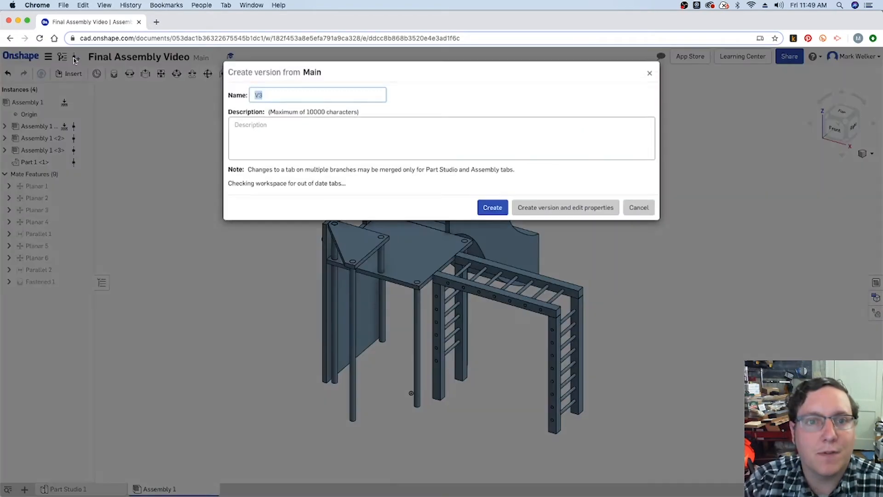
{"action": "left_click", "coordinate": [493, 194]}
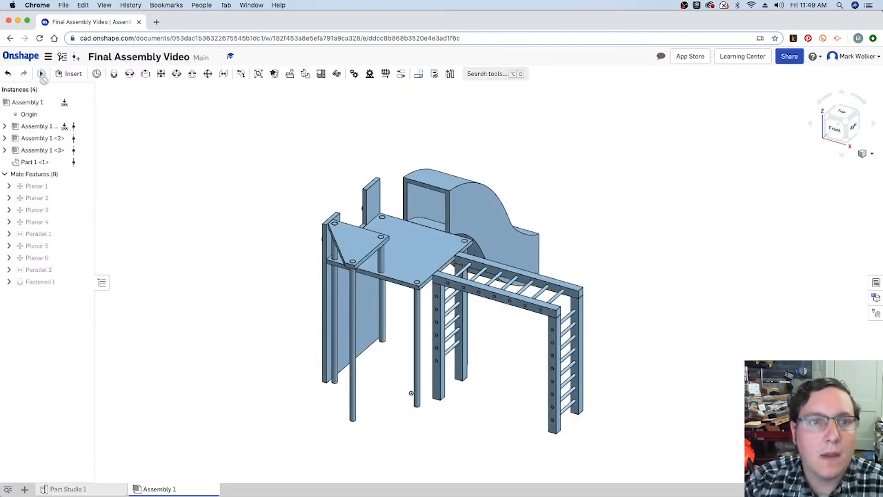
Insert the SprialSlide part from the Playground Project folder and place it in front of the climbing wall, beside the triangular platform.
{"action": "left_click", "coordinate": [71, 74]}
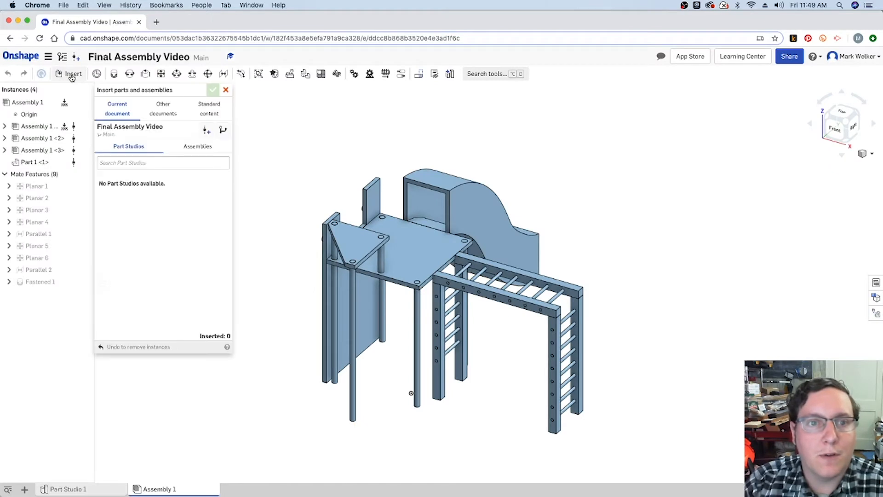
{"action": "left_click", "coordinate": [160, 113]}
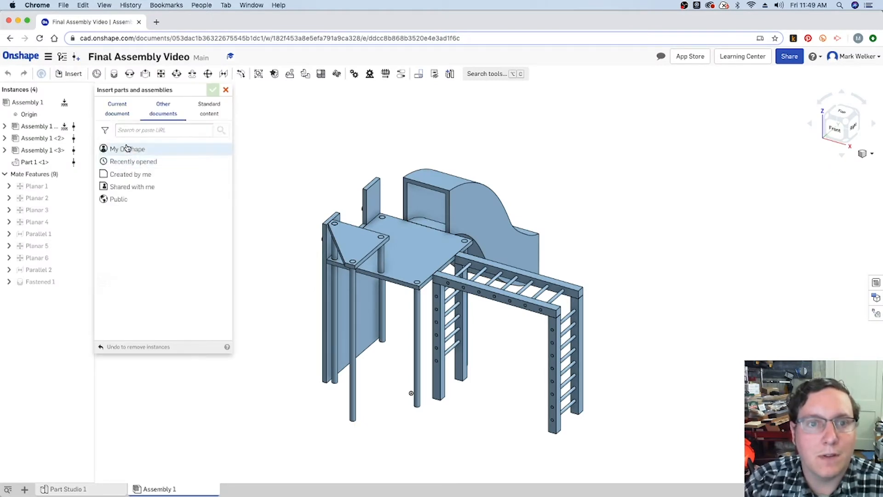
{"action": "left_click", "coordinate": [125, 148]}
{"action": "left_click", "coordinate": [143, 193]}
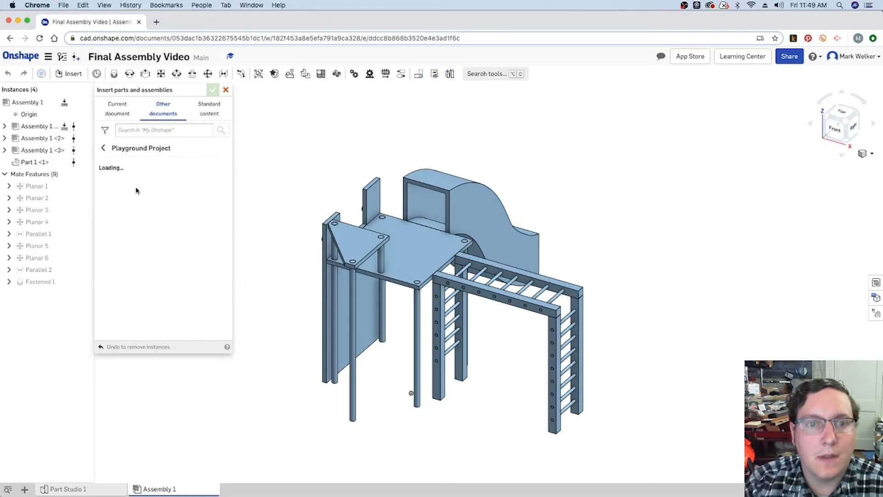
{"action": "scroll", "coordinate": [148, 238], "scroll_direction": "down", "scroll_amount": 1}
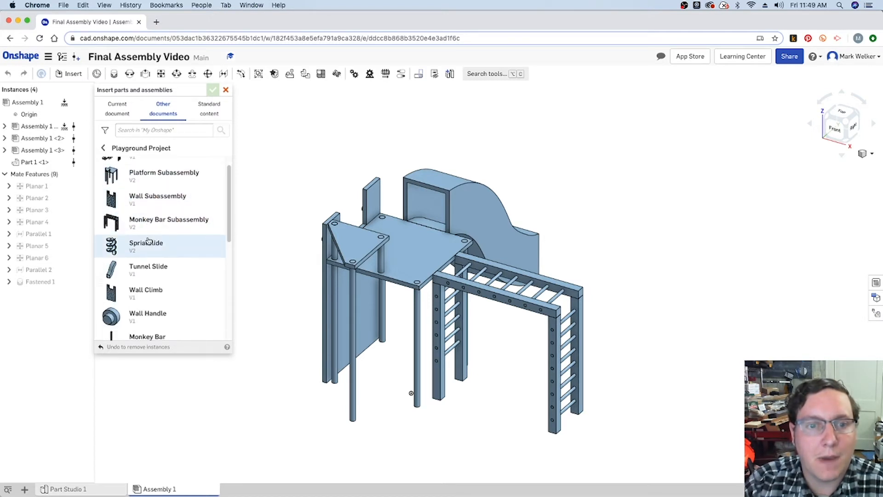
{"action": "left_click", "coordinate": [149, 248]}
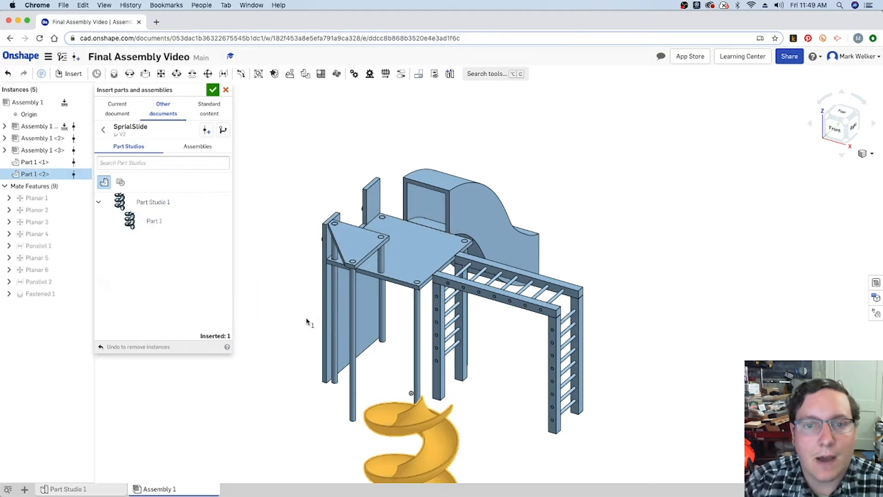
{"action": "left_click", "coordinate": [504, 377]}
{"action": "left_click_drag", "start_coordinate": [504, 377], "coordinate": [270, 388]}
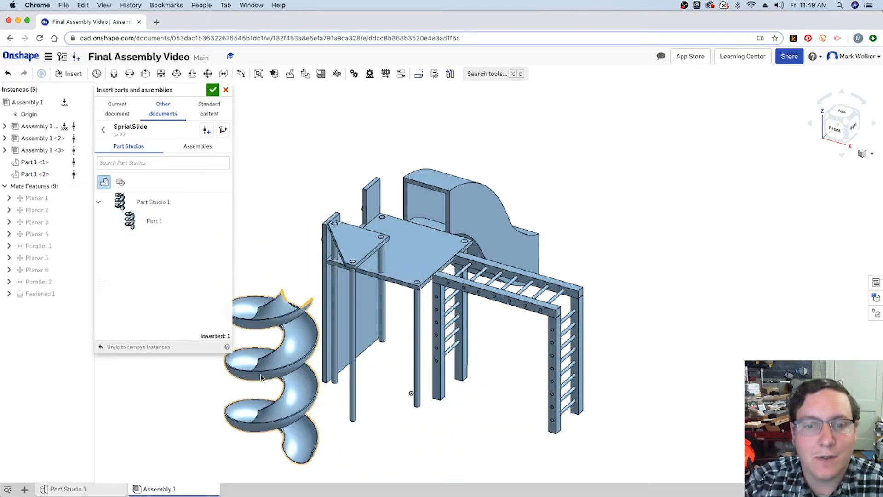
{"action": "left_click", "coordinate": [213, 90]}
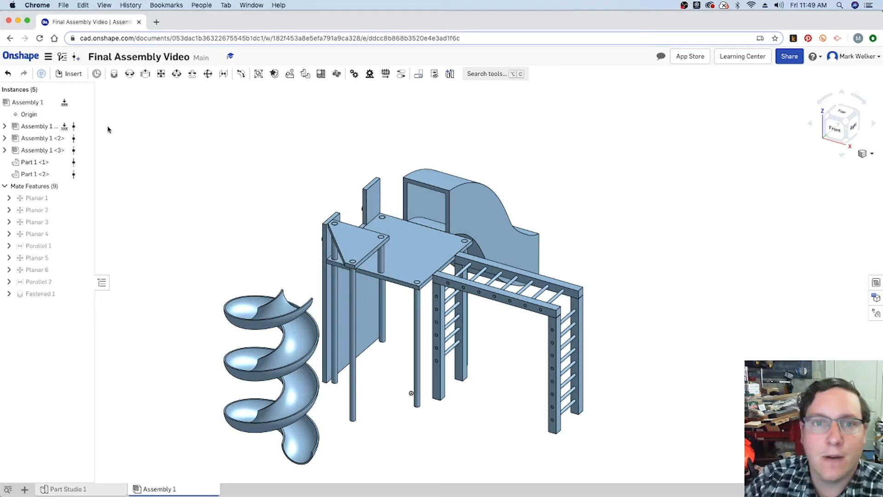
Apply a planar mate between the triangular platform's edge face on the monkey bars side and the spiral slide's upper end, and accept.
{"action": "left_click", "coordinate": [161, 74]}
{"action": "scroll", "coordinate": [405, 244], "scroll_direction": "up", "scroll_amount": 10}
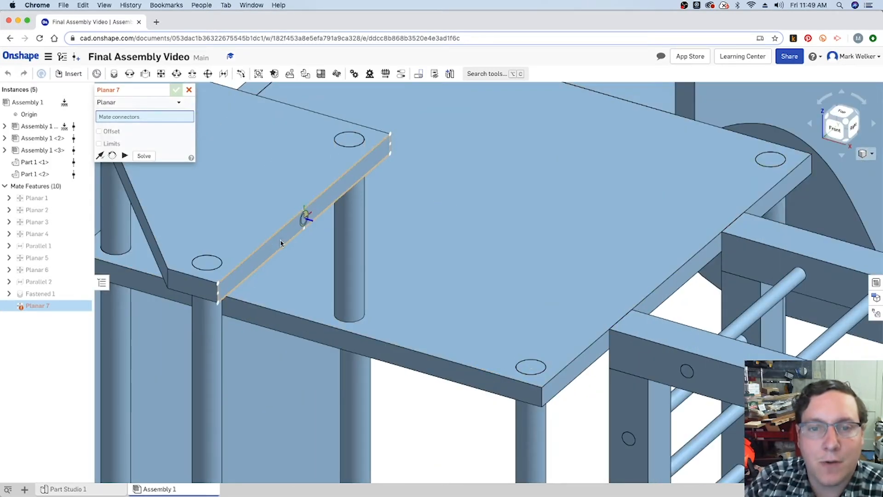
{"action": "left_click", "coordinate": [305, 217]}
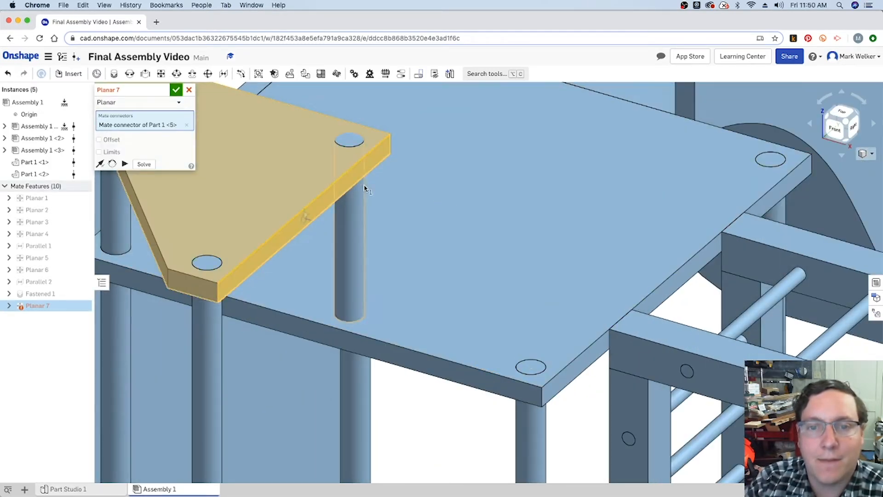
{"action": "left_click", "coordinate": [826, 117]}
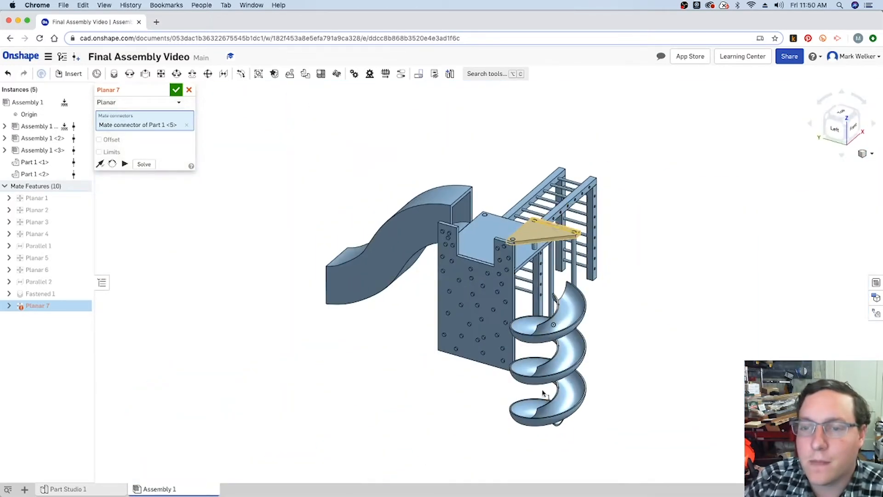
{"action": "right_click_drag", "start_coordinate": [750, 182], "coordinate": [625, 215]}
{"action": "scroll", "coordinate": [626, 215], "scroll_direction": "up", "scroll_amount": 3}
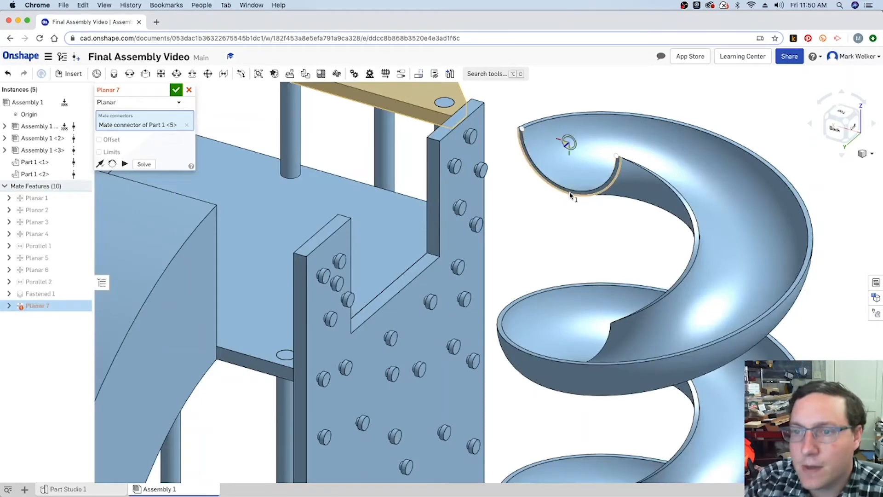
{"action": "scroll", "coordinate": [583, 191], "scroll_direction": "up", "scroll_amount": 3}
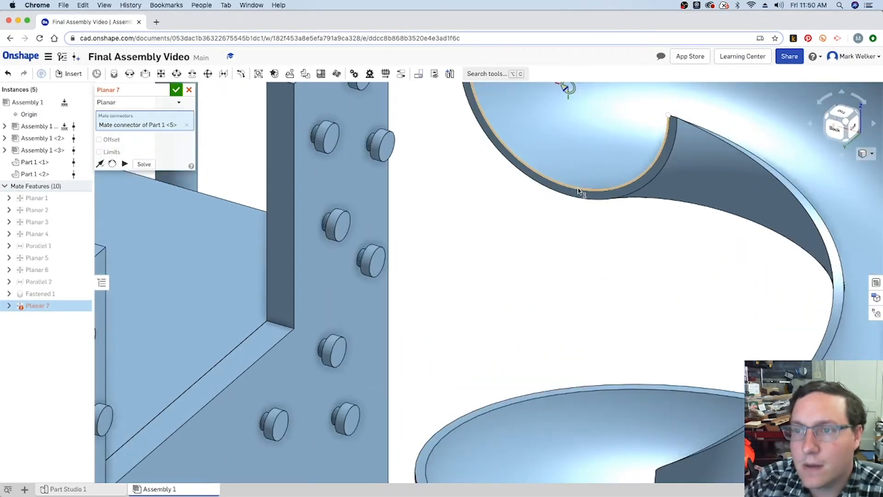
{"action": "left_click", "coordinate": [578, 192]}
{"action": "scroll", "coordinate": [558, 191], "scroll_direction": "down", "scroll_amount": 5}
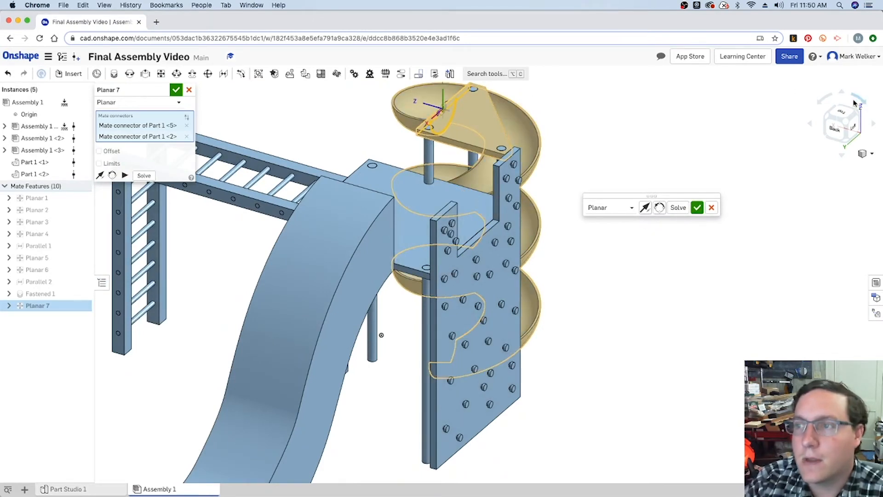
{"action": "left_click", "coordinate": [833, 117]}
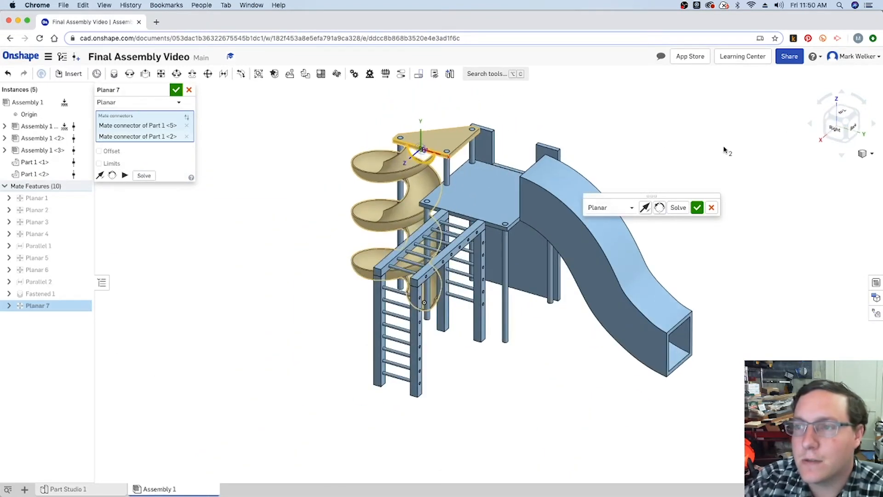
{"action": "left_click", "coordinate": [697, 207]}
Close the new mate without applying it and move the spiral slide down, below the triangular platform.
{"action": "scroll", "coordinate": [416, 146], "scroll_direction": "down", "scroll_amount": 5}
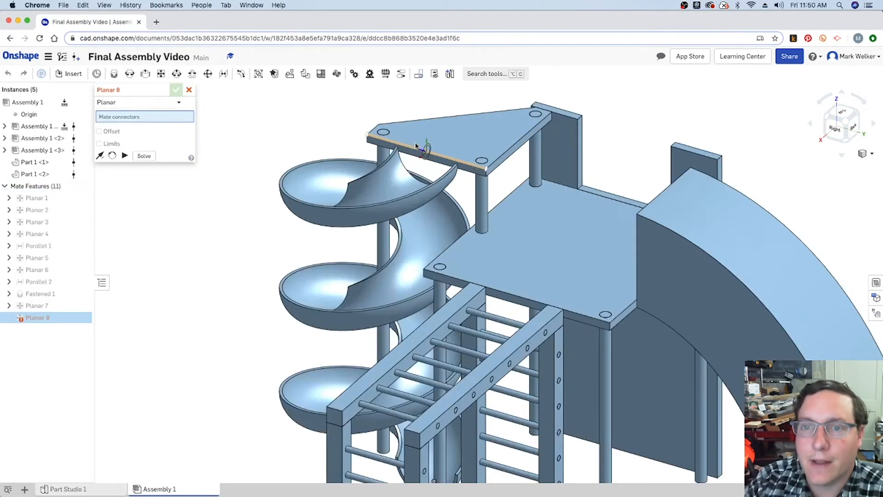
{"action": "scroll", "coordinate": [416, 146], "scroll_direction": "down", "scroll_amount": 3}
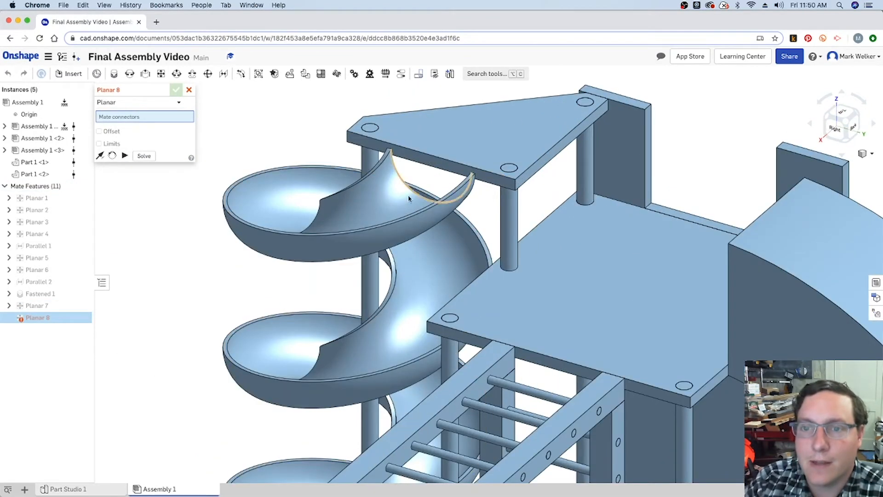
{"action": "left_click", "coordinate": [826, 119]}
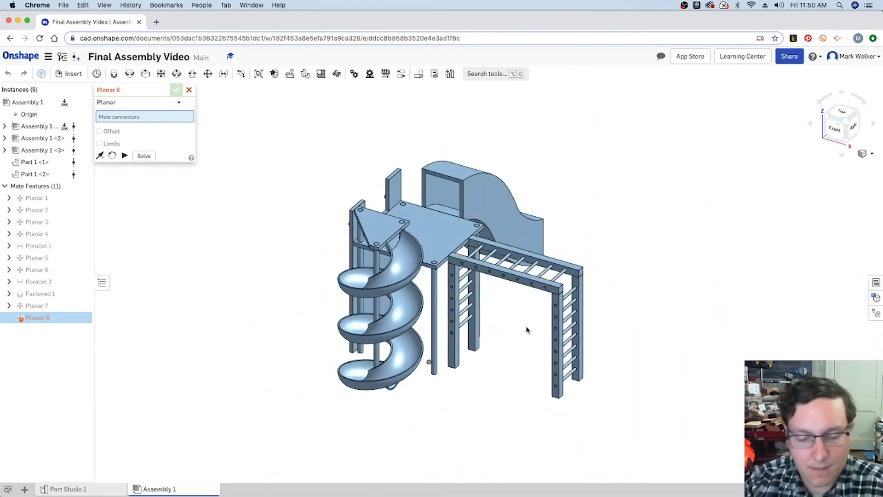
{"action": "key", "text": "Escape"}
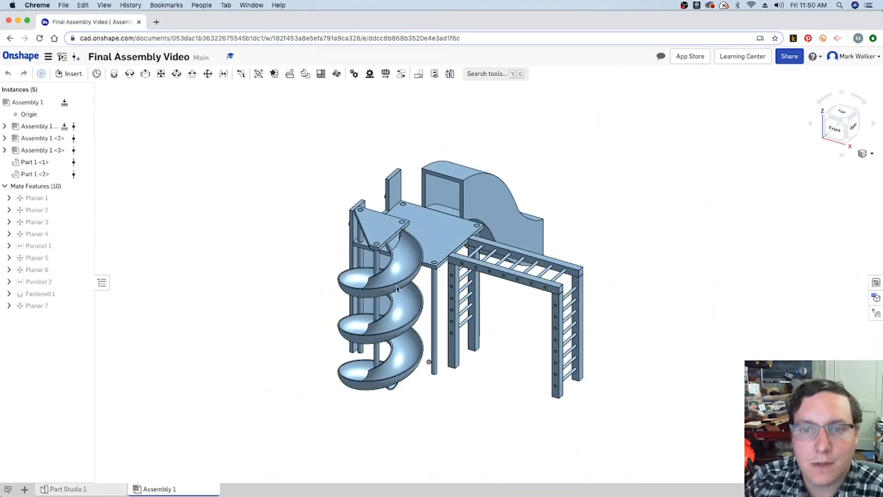
{"action": "left_click_drag", "start_coordinate": [396, 312], "coordinate": [423, 343]}
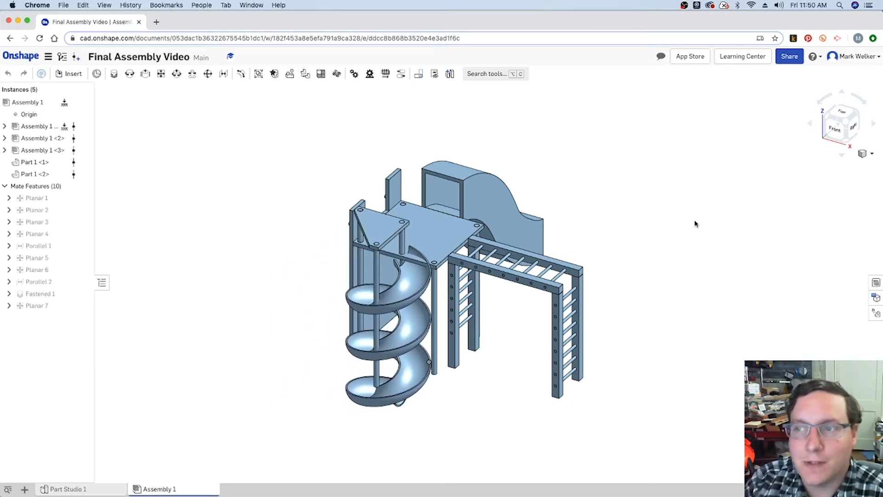
Move the spiral slide along the triangular platform's edge and raise it so its upper end stands above the platform.
{"action": "left_click", "coordinate": [842, 111]}
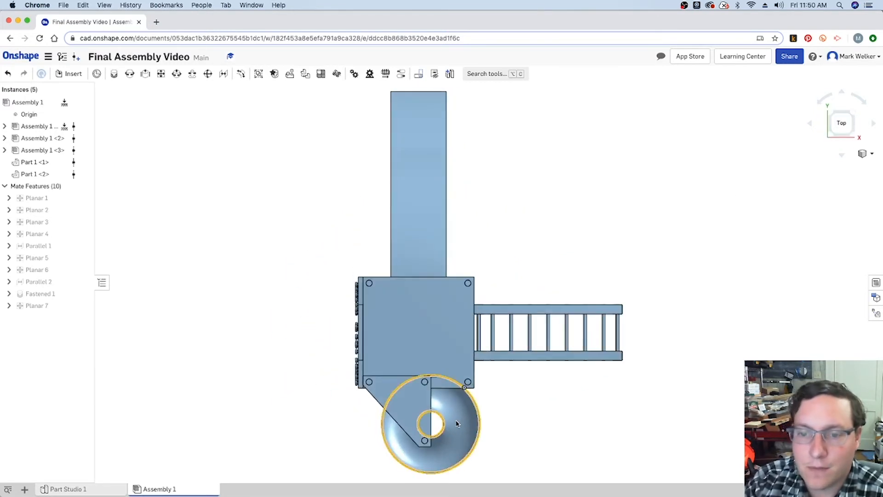
{"action": "mouse_move", "coordinate": [456, 423]}
{"action": "left_mouse_down"}
{"action": "mouse_move", "coordinate": [440, 426]}
{"action": "mouse_move", "coordinate": [438, 410]}
{"action": "mouse_move", "coordinate": [436, 426]}
{"action": "mouse_move", "coordinate": [417, 426]}
{"action": "mouse_move", "coordinate": [510, 419]}
{"action": "mouse_move", "coordinate": [474, 424]}
{"action": "left_mouse_up"}
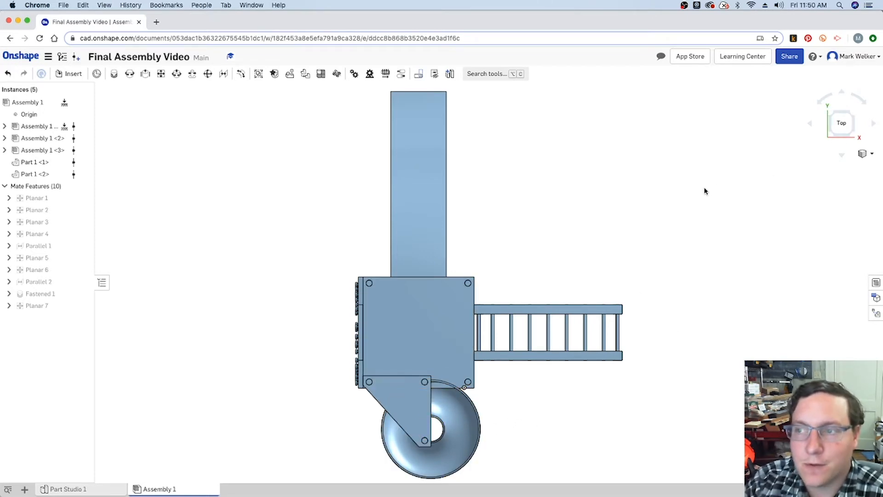
{"action": "left_click", "coordinate": [855, 135]}
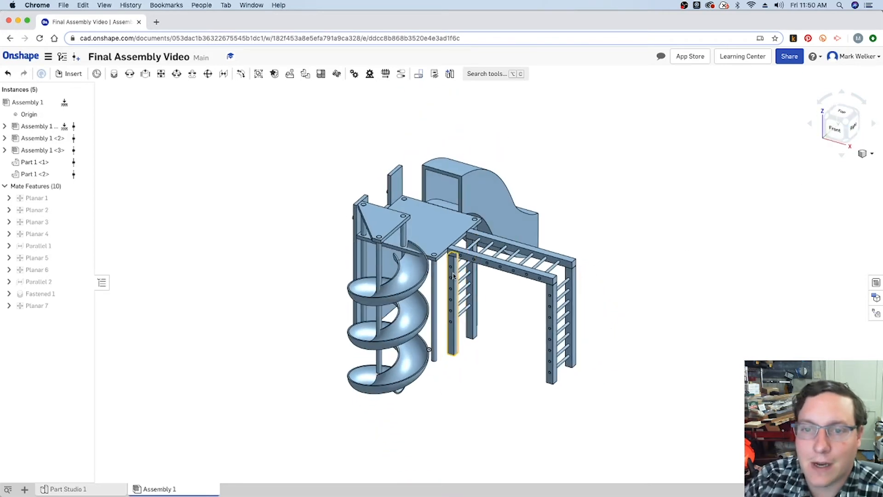
{"action": "left_click_drag", "start_coordinate": [404, 372], "coordinate": [398, 313]}
{"action": "left_click", "coordinate": [841, 113]}
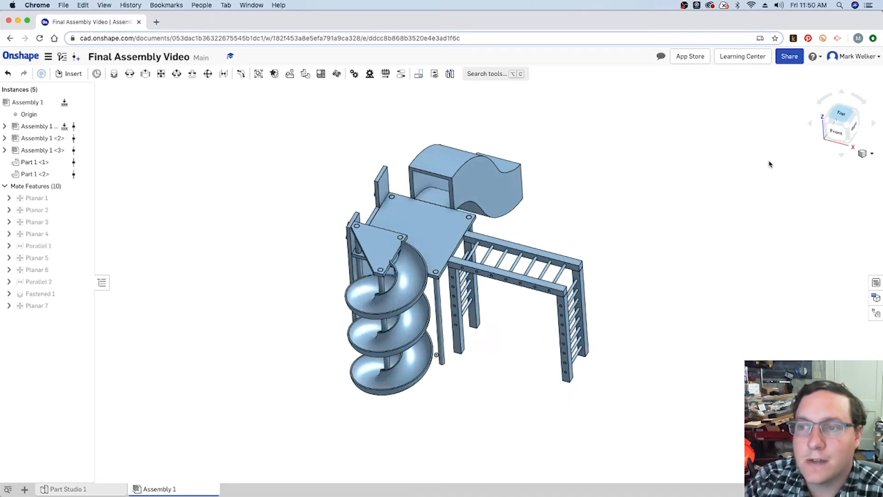
{"action": "left_click", "coordinate": [834, 117]}
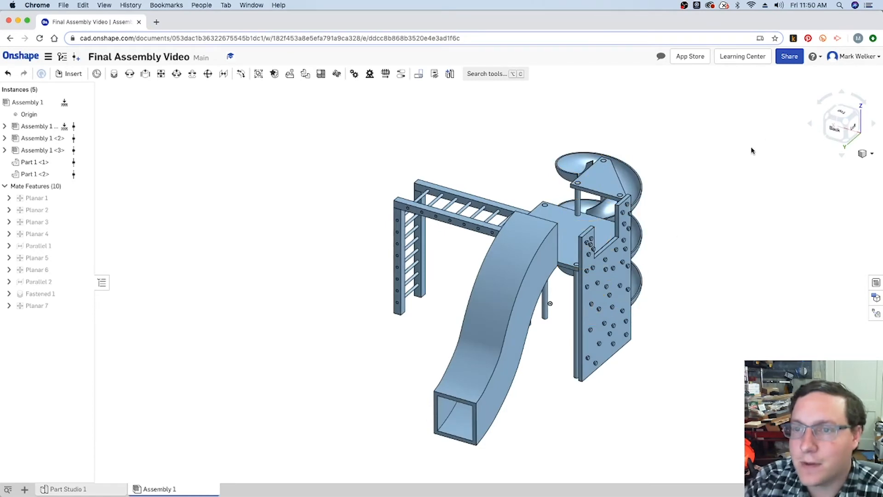
Start a fastened mate joining the inner top corner of the spiral slide's upper end to the triangular platform's top edge midpoint.
{"action": "scroll", "coordinate": [582, 154], "scroll_direction": "up", "scroll_amount": 10}
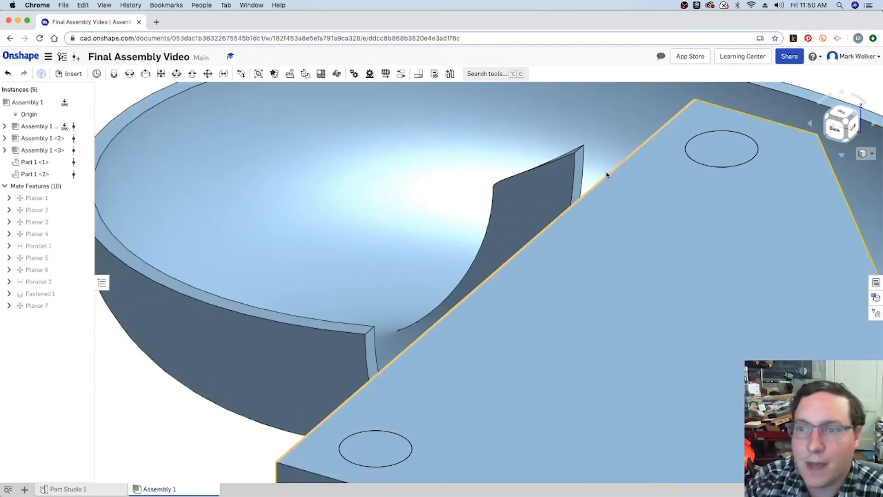
{"action": "scroll", "coordinate": [594, 180], "scroll_direction": "down", "scroll_amount": 6}
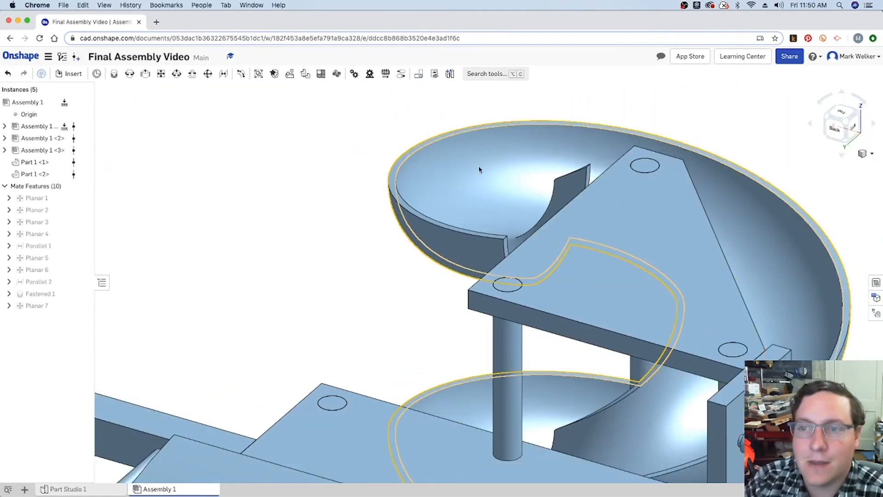
{"action": "left_click", "coordinate": [112, 75]}
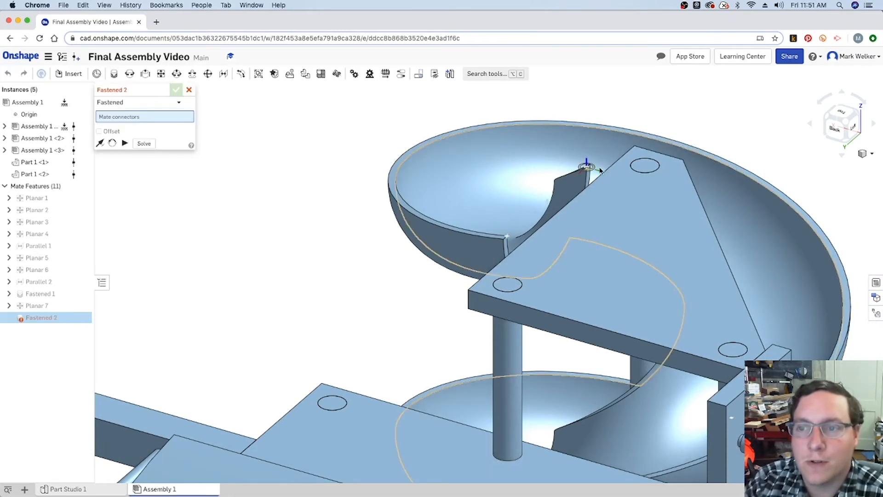
{"action": "scroll", "coordinate": [592, 173], "scroll_direction": "up", "scroll_amount": 5}
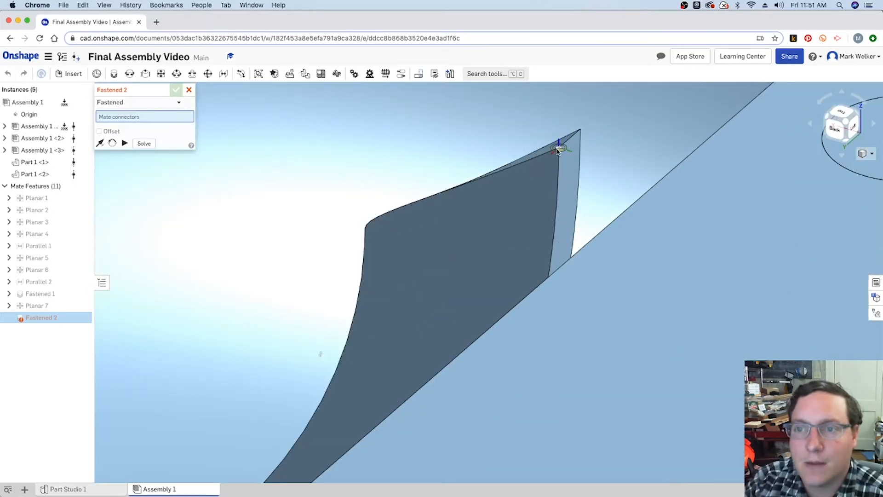
{"action": "left_click", "coordinate": [558, 150]}
{"action": "scroll", "coordinate": [558, 148], "scroll_direction": "down", "scroll_amount": 5}
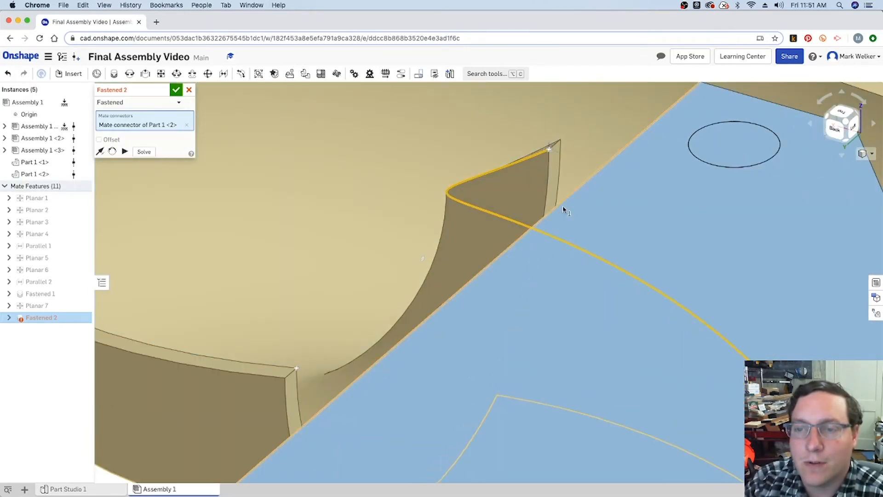
{"action": "scroll", "coordinate": [560, 212], "scroll_direction": "down", "scroll_amount": 5}
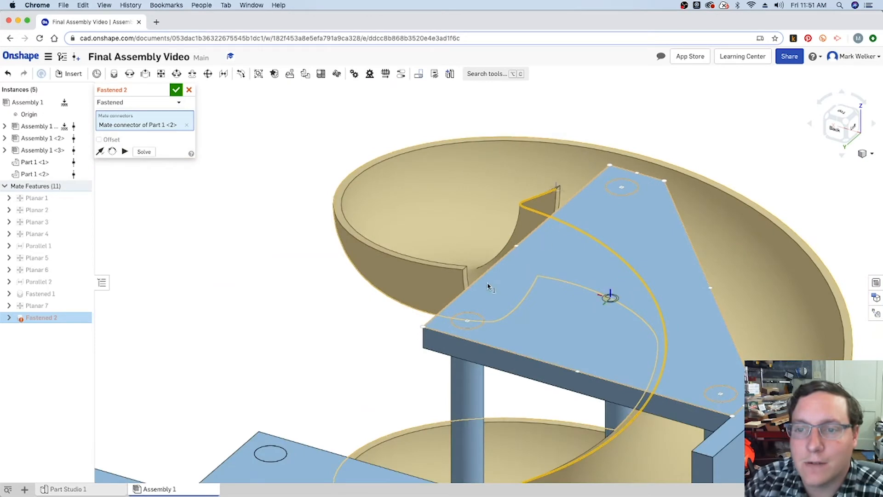
{"action": "left_click", "coordinate": [538, 251]}
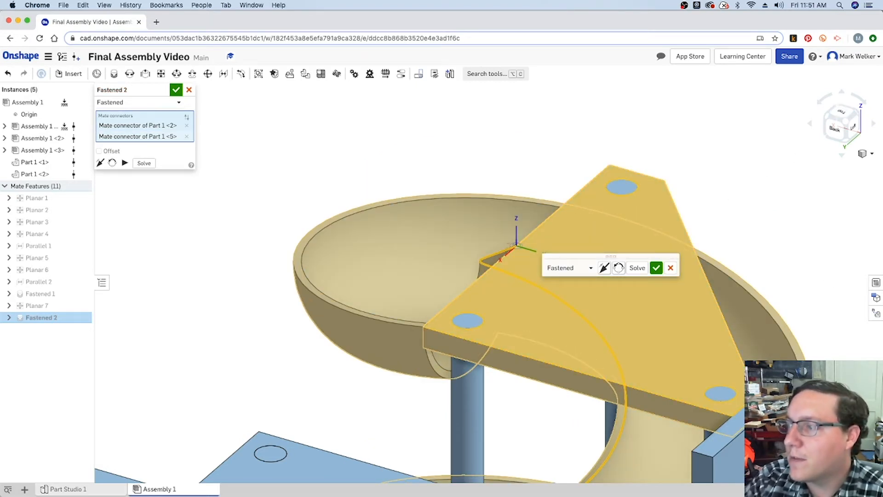
Check the spiral slide constraint steps in the Word instructions, return to Onshape, and offset the fastened mate 10 in along Z.
{"action": "key", "text": "super+Tab"}
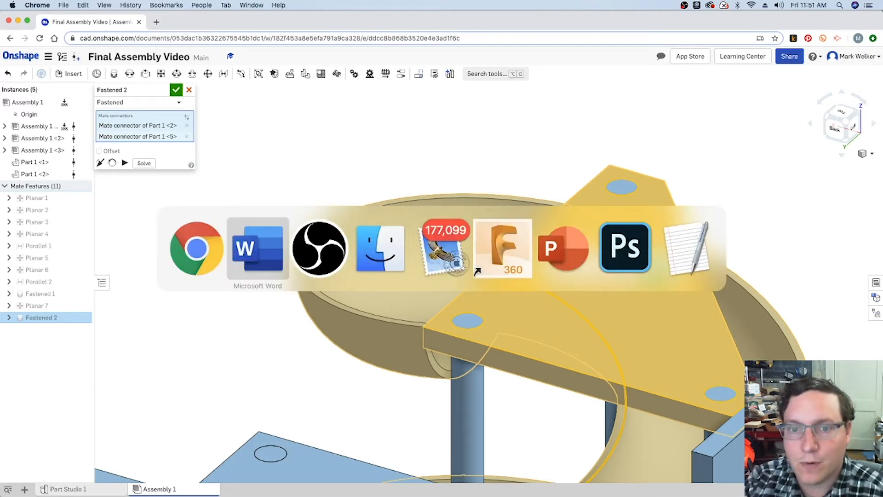
{"action": "scroll", "coordinate": [782, 313], "scroll_direction": "down", "scroll_amount": 15}
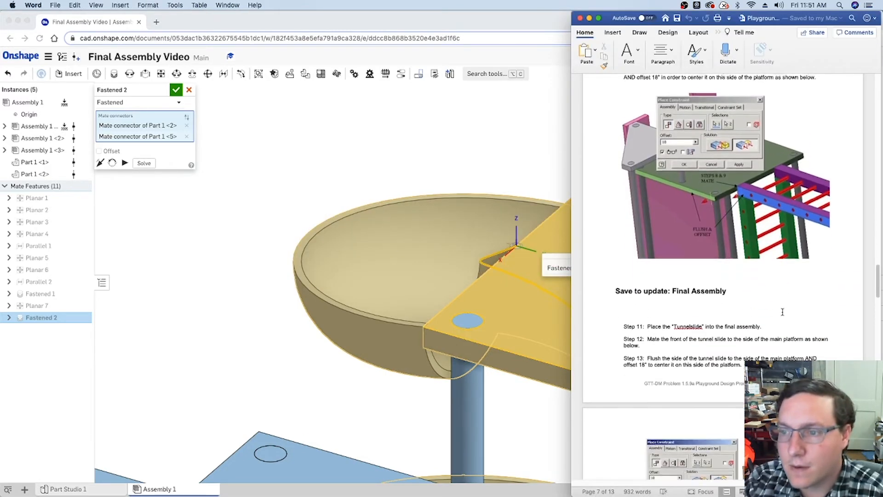
{"action": "scroll", "coordinate": [783, 313], "scroll_direction": "down", "scroll_amount": 5}
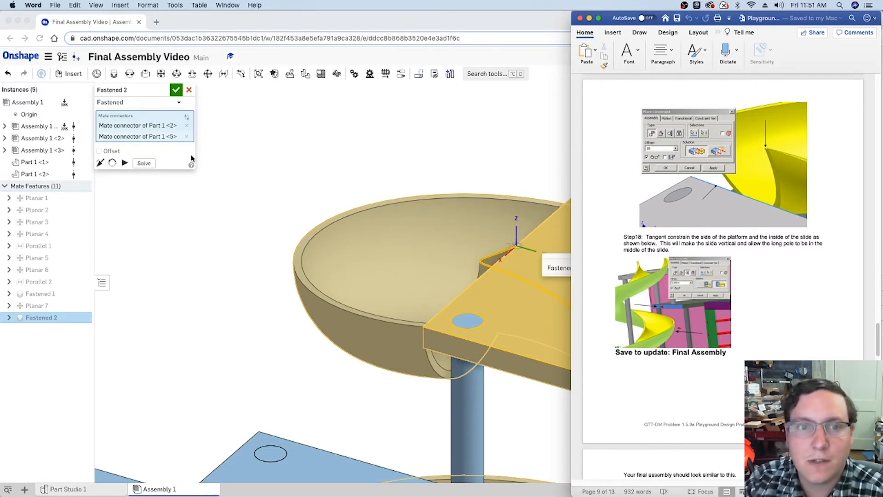
{"action": "left_click", "coordinate": [516, 258]}
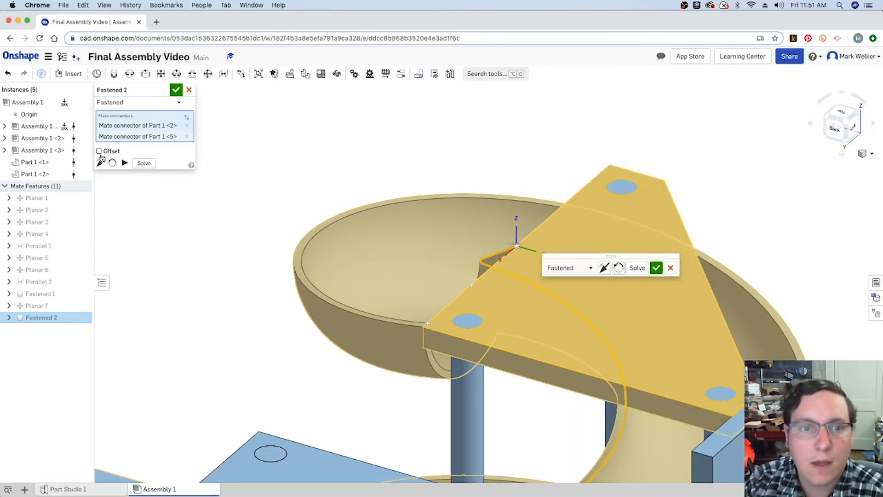
{"action": "left_click", "coordinate": [99, 151]}
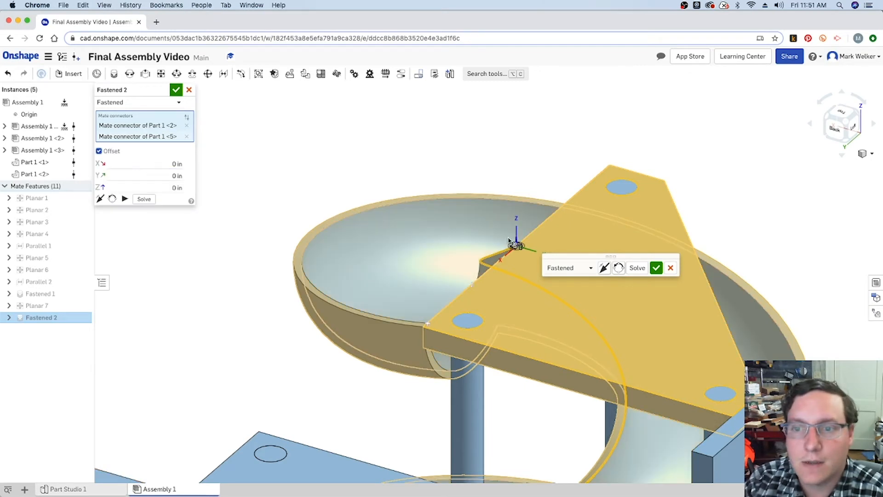
{"action": "left_click", "coordinate": [172, 188]}
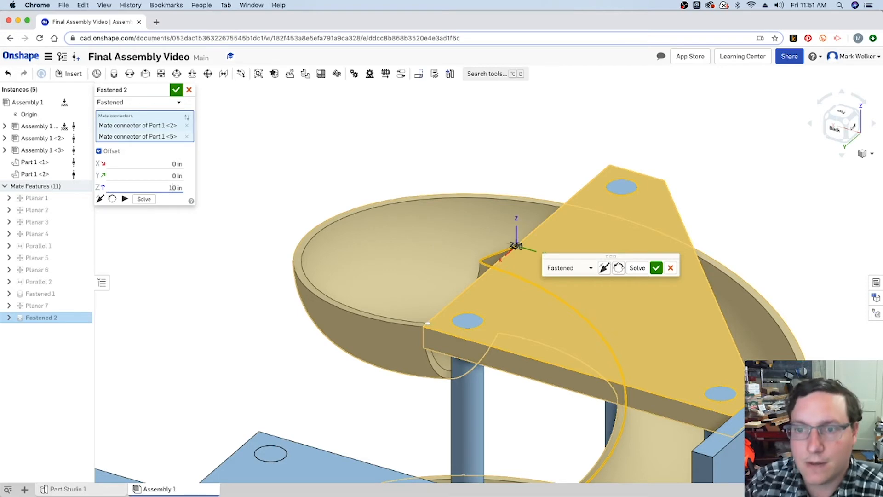
{"action": "left_click", "coordinate": [177, 175]}
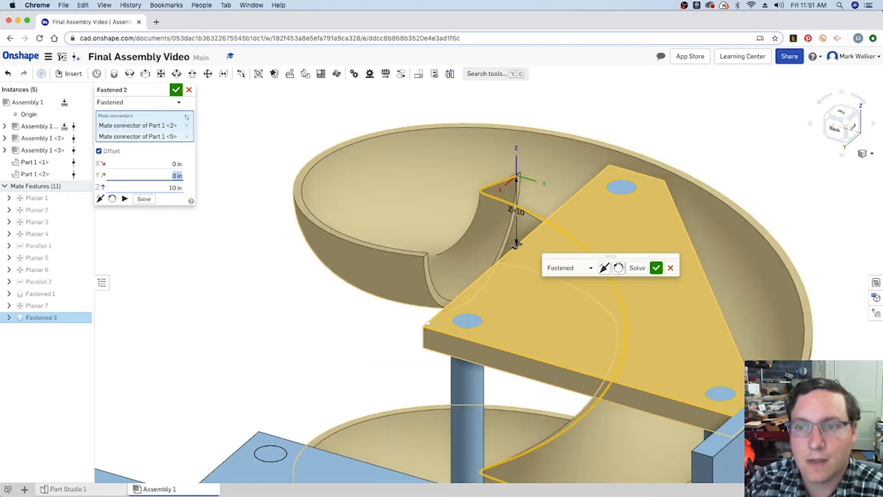
Try X offsets of 7 in and -7 in for the spiral slide's fastened mate, viewed from the top.
{"action": "left_click", "coordinate": [829, 107]}
{"action": "scroll", "coordinate": [424, 354], "scroll_direction": "up", "scroll_amount": 5}
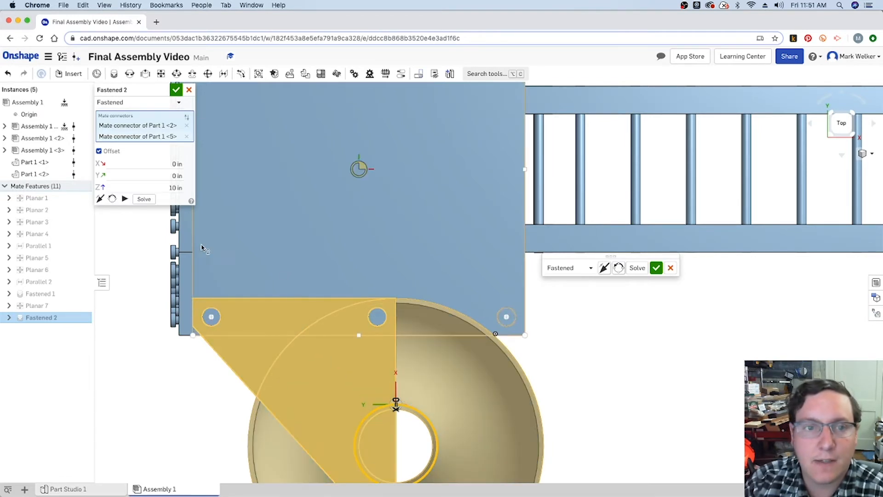
{"action": "left_click", "coordinate": [168, 165]}
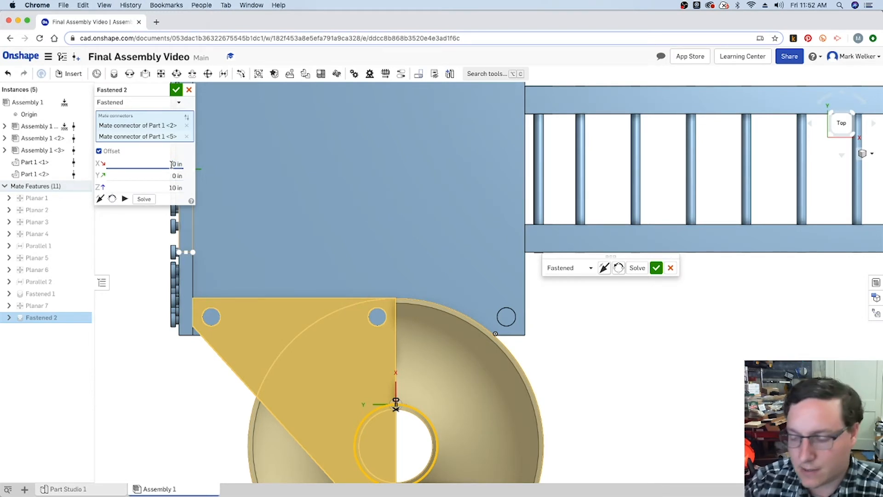
{"action": "key", "text": "Tab"}
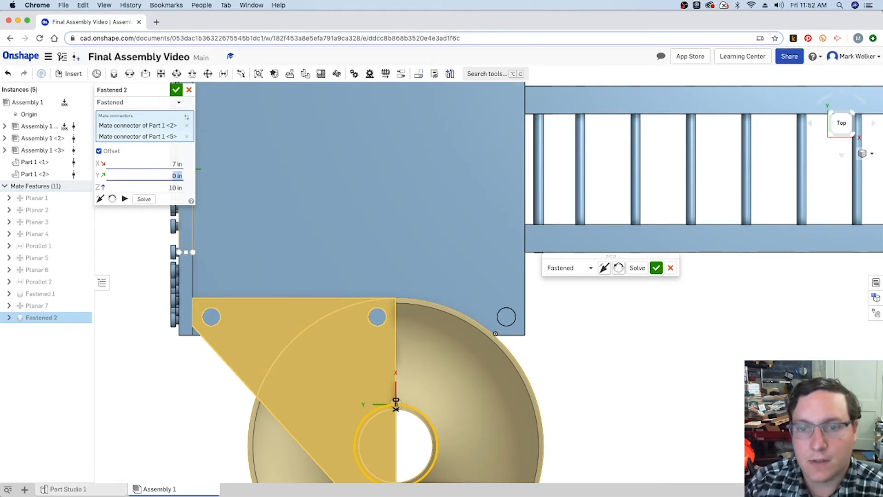
{"action": "key", "text": "shift+Tab"}
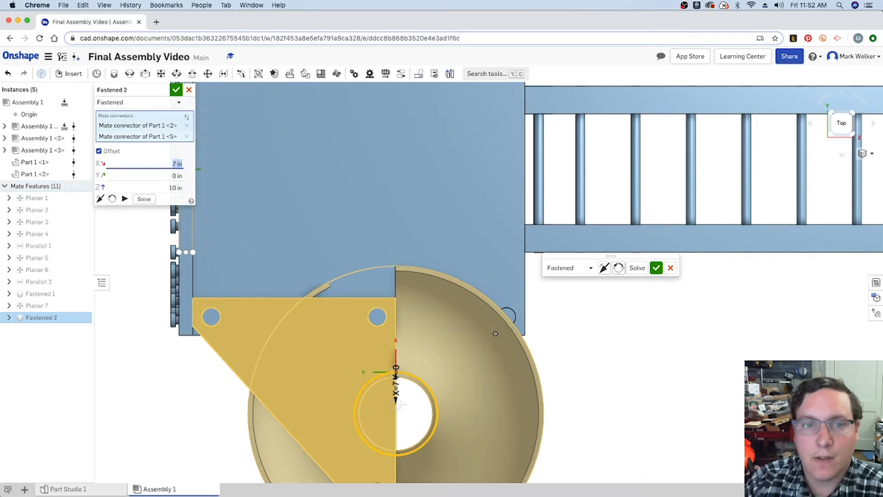
{"action": "type", "text": "-7"}
{"action": "left_click", "coordinate": [176, 175]}
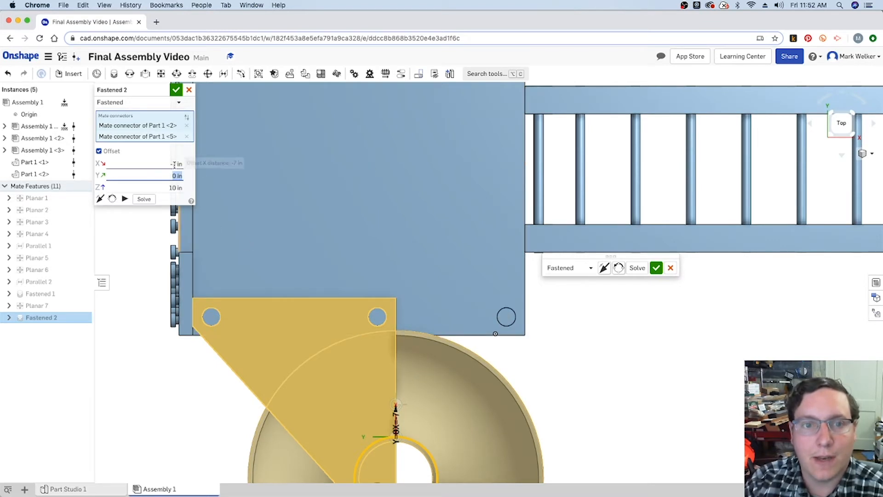
Set the fastened mate's X offset to -8.5 in, accept it, and close the new empty mate.
{"action": "left_click", "coordinate": [177, 166]}
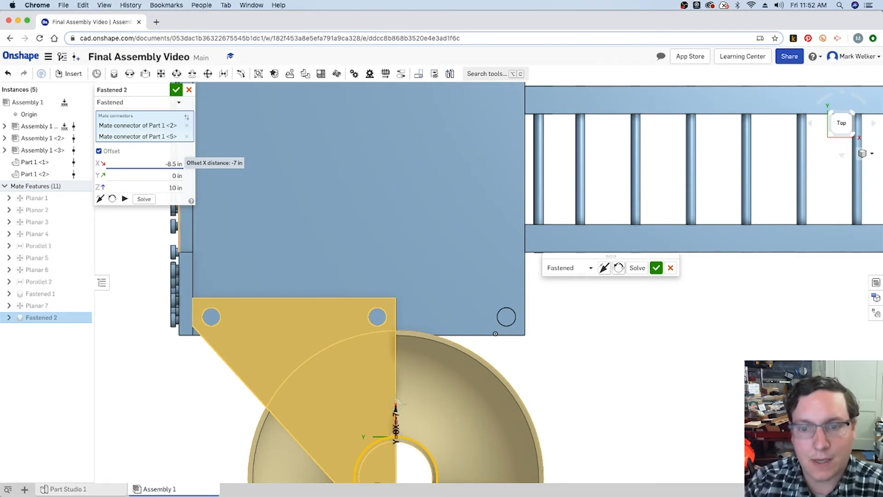
{"action": "key", "text": "Return"}
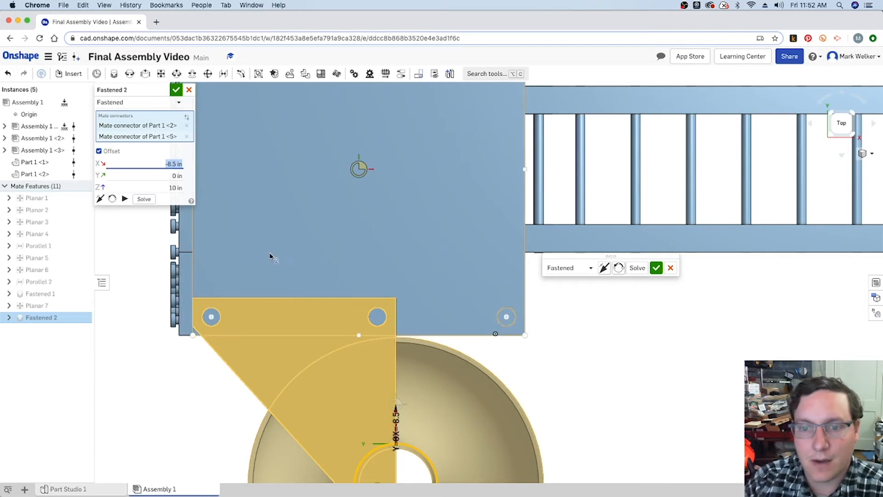
{"action": "scroll", "coordinate": [410, 337], "scroll_direction": "up", "scroll_amount": 5}
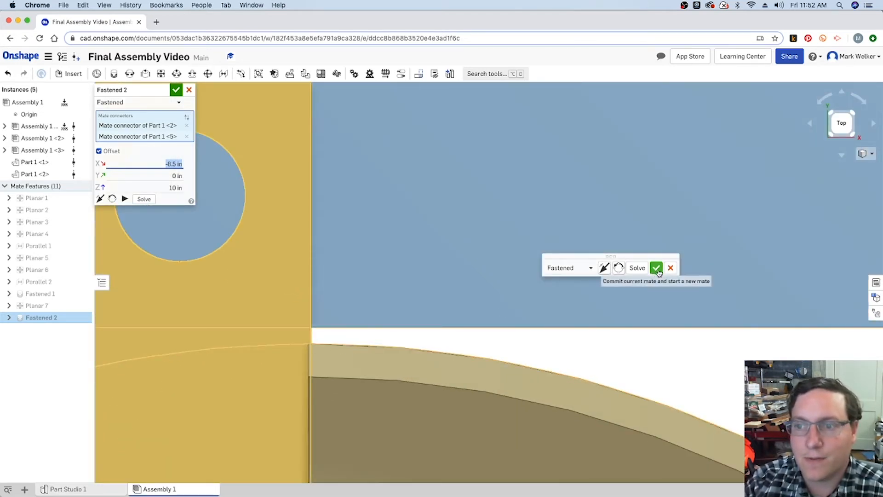
{"action": "left_click", "coordinate": [852, 115]}
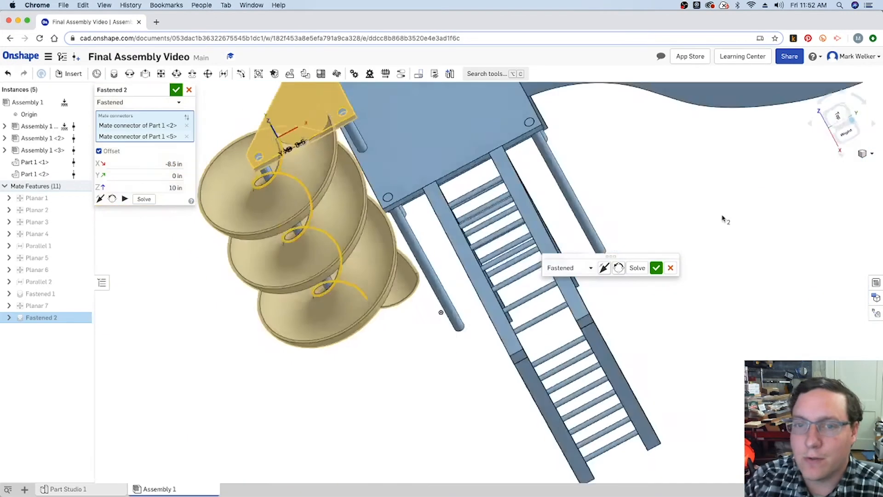
{"action": "left_click", "coordinate": [826, 121]}
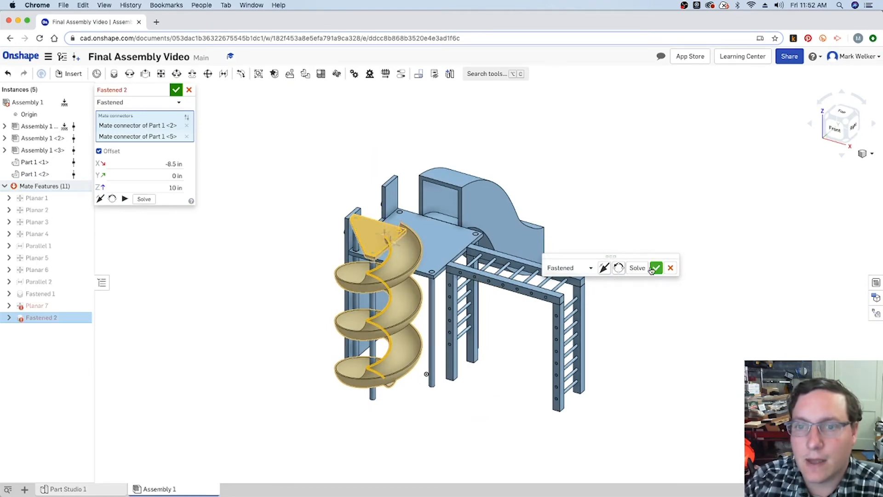
{"action": "left_click", "coordinate": [656, 268]}
{"action": "scroll", "coordinate": [386, 271], "scroll_direction": "up", "scroll_amount": 5}
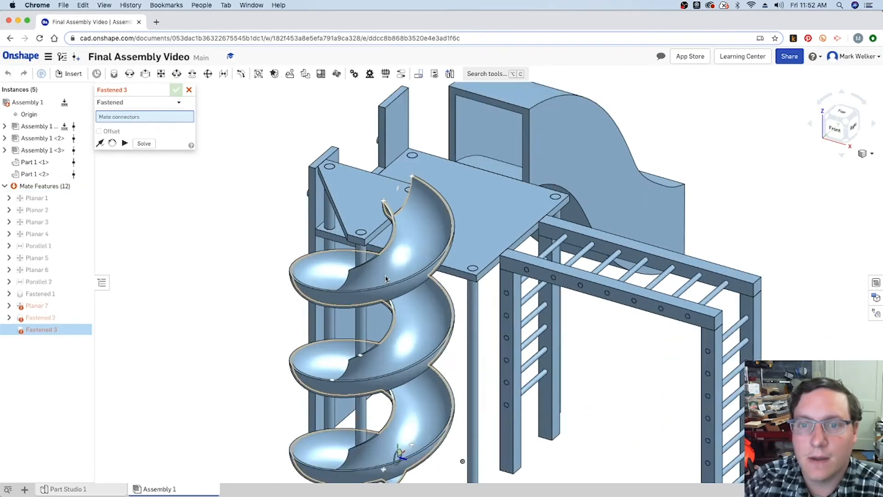
{"action": "key", "text": "Escape"}
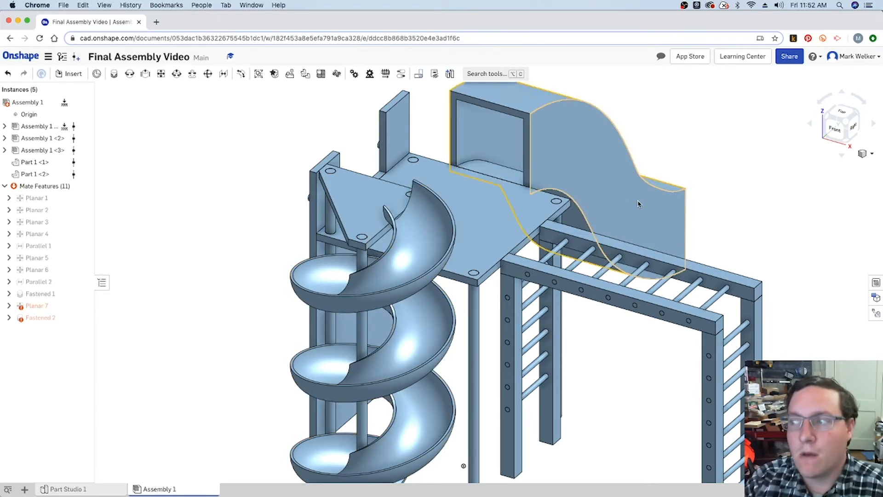
Create a version of the assembly document named V4.
{"action": "left_click", "coordinate": [856, 114]}
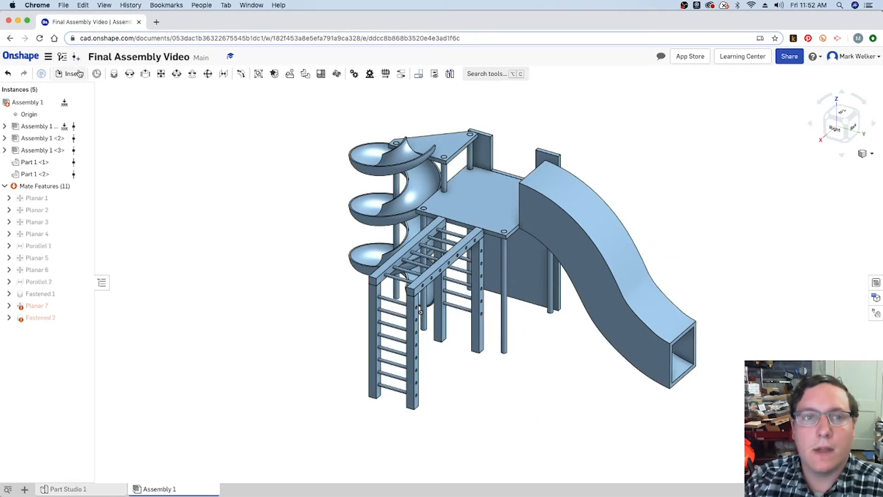
{"action": "left_click", "coordinate": [74, 57]}
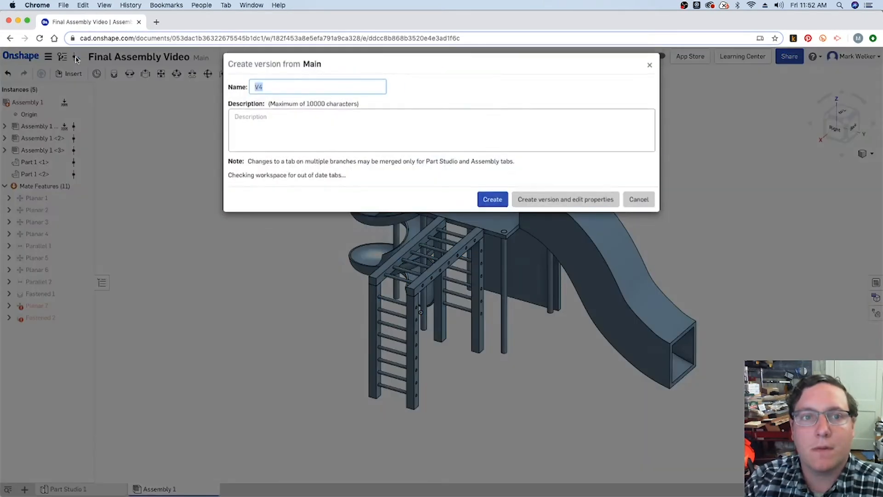
{"action": "left_click", "coordinate": [494, 198]}
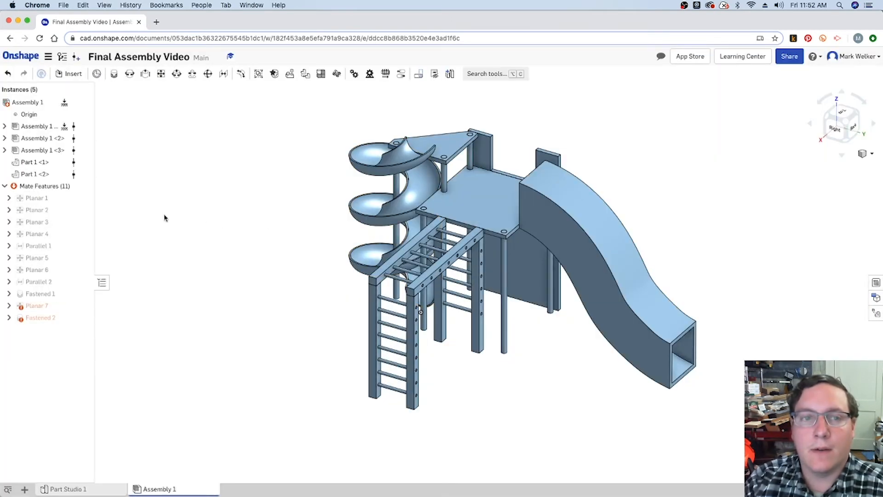
{"action": "left_click", "coordinate": [37, 320]}
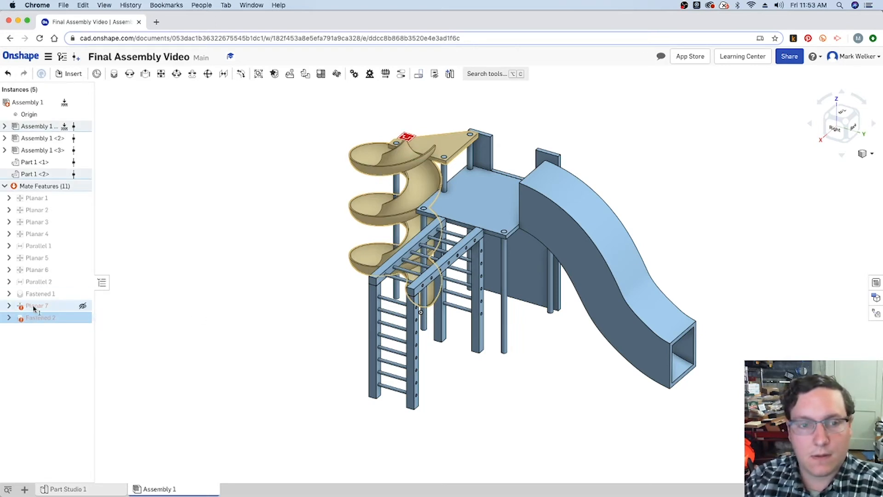
{"action": "left_click", "coordinate": [187, 307]}
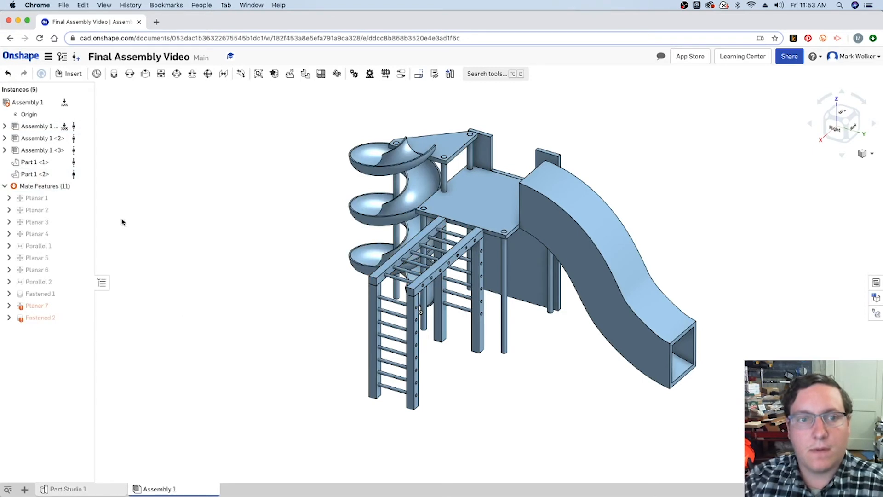
Insert Surface 1 of the Crayon Pole document from the Playground Project folder, placing it in empty space beside the playground.
{"action": "left_click", "coordinate": [72, 73]}
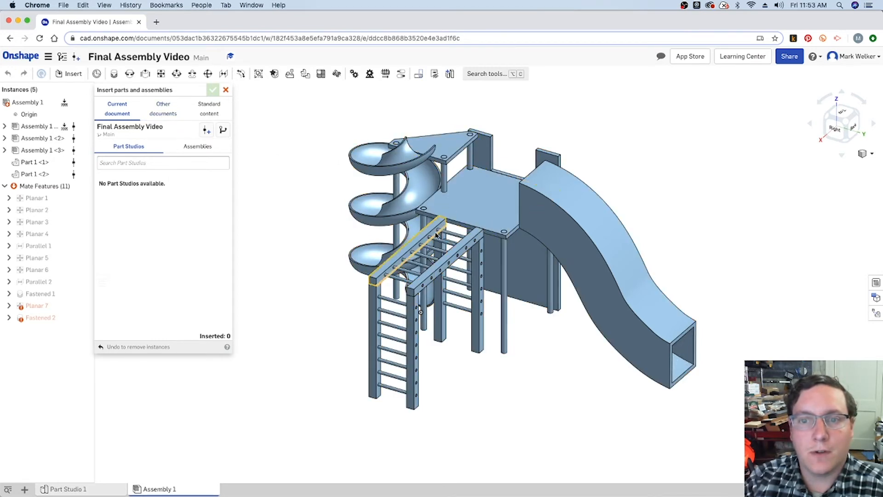
{"action": "left_click", "coordinate": [152, 114]}
{"action": "left_click", "coordinate": [128, 153]}
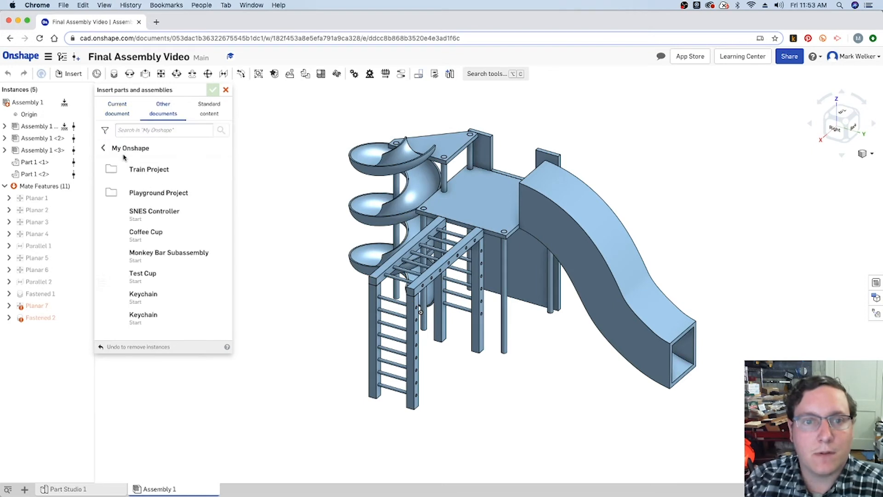
{"action": "left_click", "coordinate": [124, 187]}
{"action": "scroll", "coordinate": [133, 243], "scroll_direction": "down", "scroll_amount": 5}
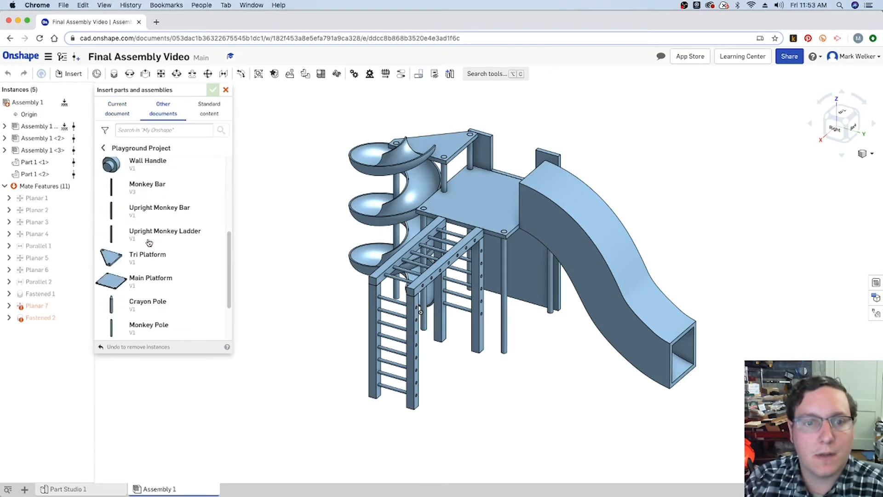
{"action": "scroll", "coordinate": [143, 249], "scroll_direction": "down", "scroll_amount": 1}
{"action": "left_click", "coordinate": [151, 285]}
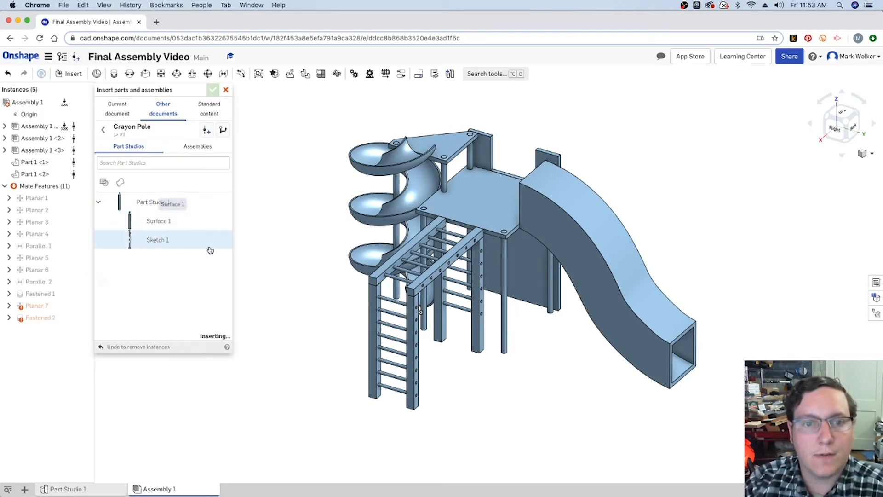
{"action": "left_click", "coordinate": [154, 221]}
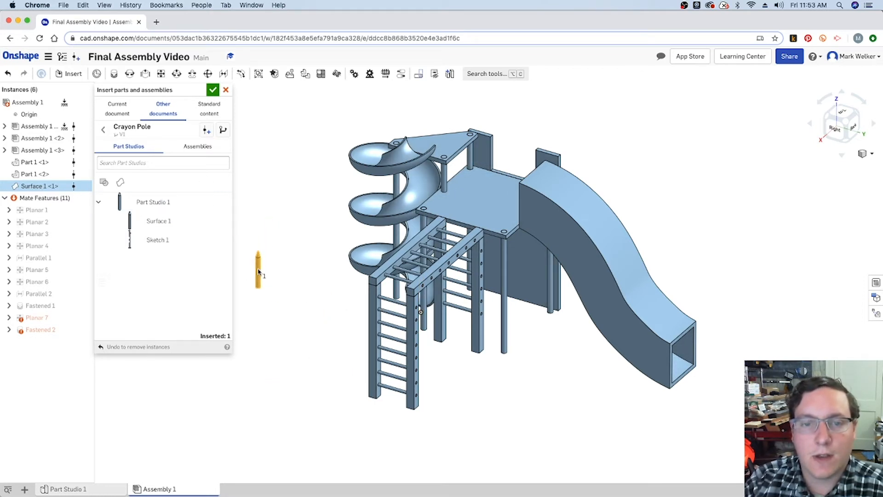
{"action": "left_click", "coordinate": [258, 272]}
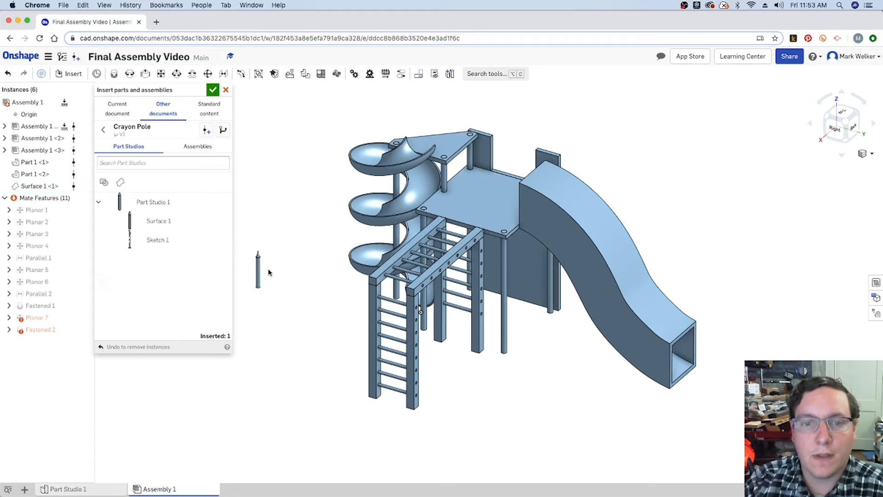
{"action": "left_click", "coordinate": [213, 90]}
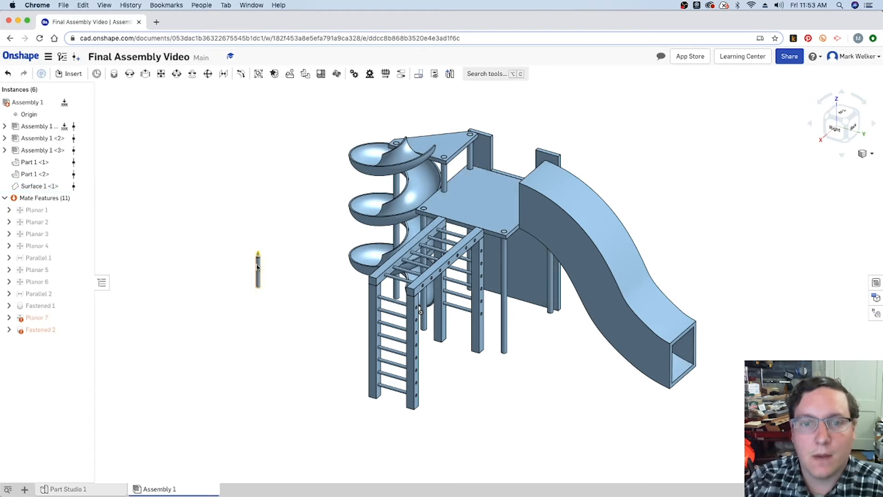
{"action": "left_click_drag", "start_coordinate": [264, 267], "coordinate": [278, 272]}
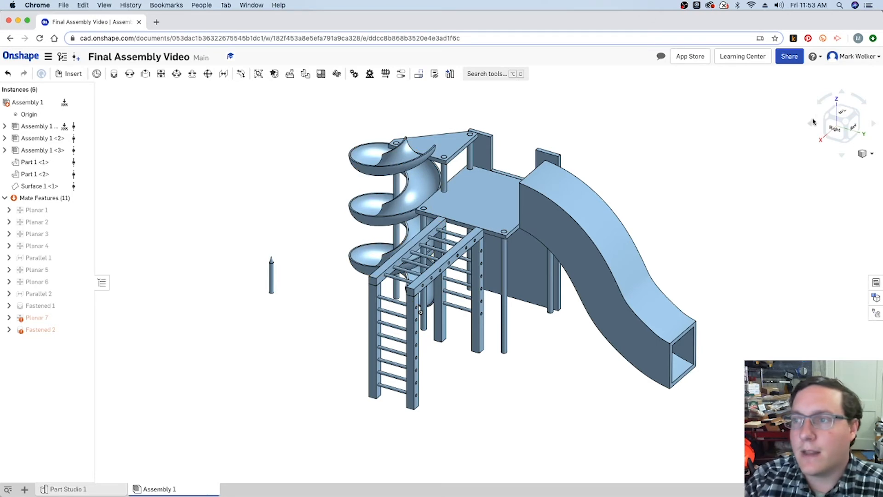
Start a fastened mate and pick the centre of the crayon pole's bottom face as its first mate connector.
{"action": "left_click", "coordinate": [828, 118]}
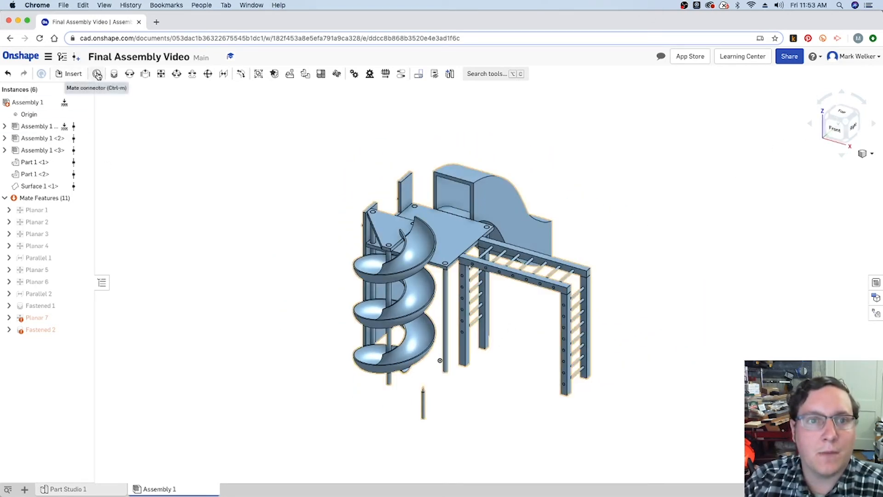
{"action": "left_click", "coordinate": [114, 74]}
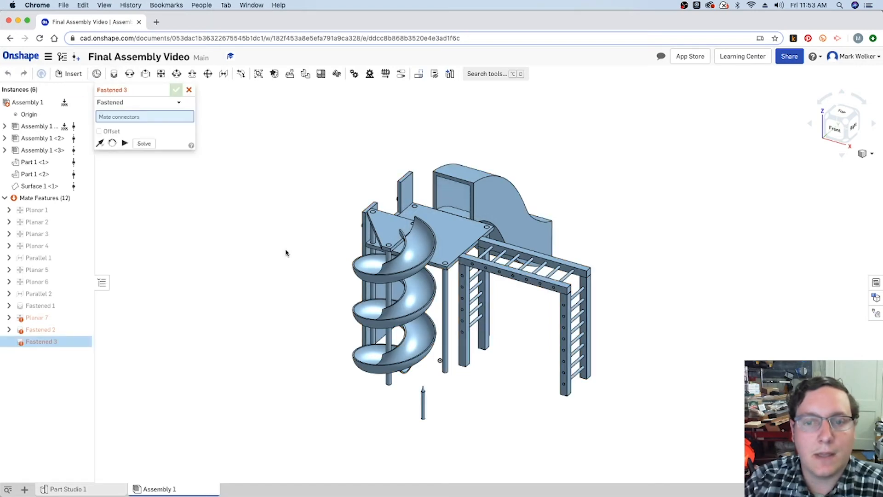
{"action": "left_click", "coordinate": [848, 144]}
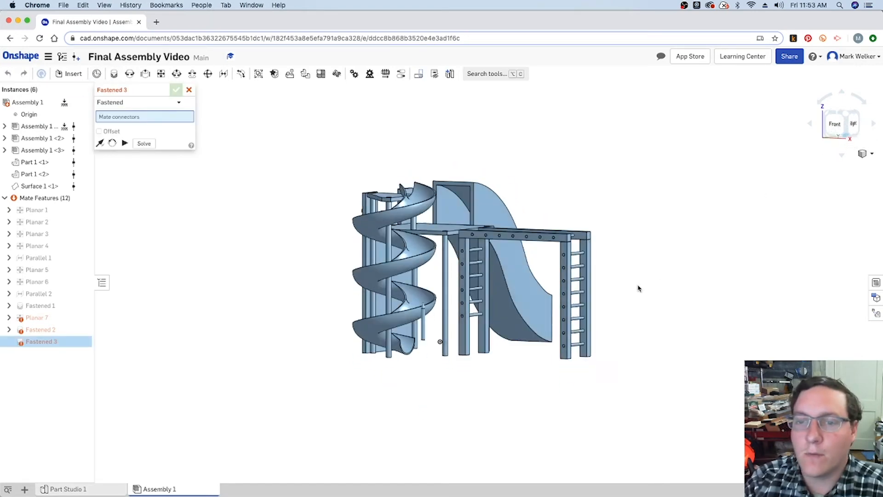
{"action": "scroll", "coordinate": [418, 237], "scroll_direction": "up", "scroll_amount": 5}
{"action": "scroll", "coordinate": [437, 259], "scroll_direction": "up", "scroll_amount": 3}
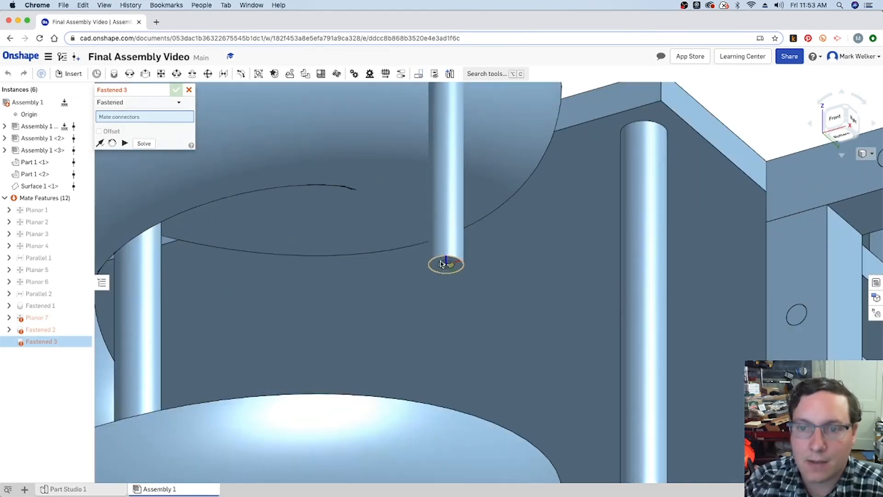
{"action": "left_click", "coordinate": [445, 265]}
Pick the main platform's top corner between the spiral slide and monkey bars as the fastened mate's second connector.
{"action": "scroll", "coordinate": [448, 266], "scroll_direction": "down", "scroll_amount": 5}
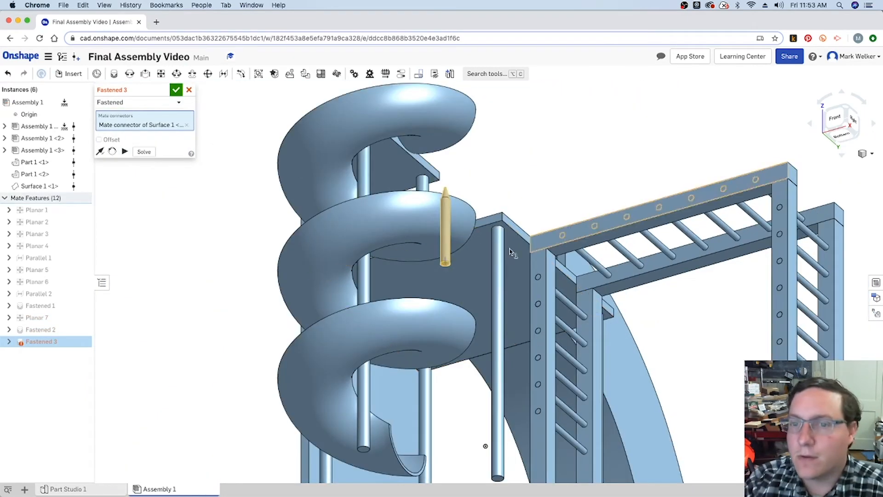
{"action": "scroll", "coordinate": [455, 262], "scroll_direction": "up", "scroll_amount": 5}
{"action": "scroll", "coordinate": [455, 262], "scroll_direction": "up", "scroll_amount": 4}
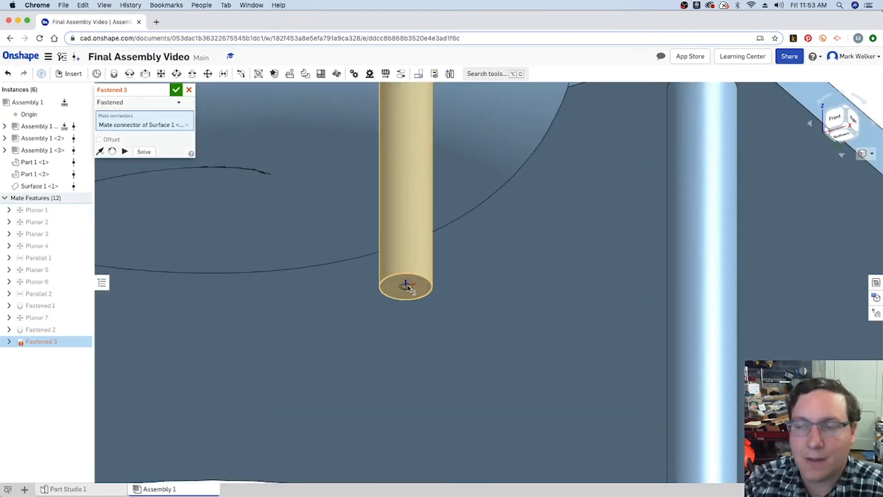
{"action": "left_click", "coordinate": [845, 109]}
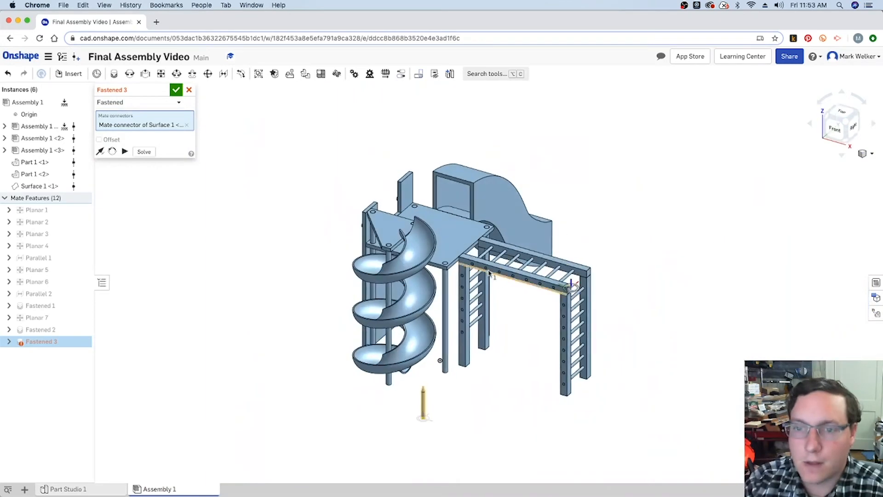
{"action": "scroll", "coordinate": [489, 273], "scroll_direction": "up", "scroll_amount": 8}
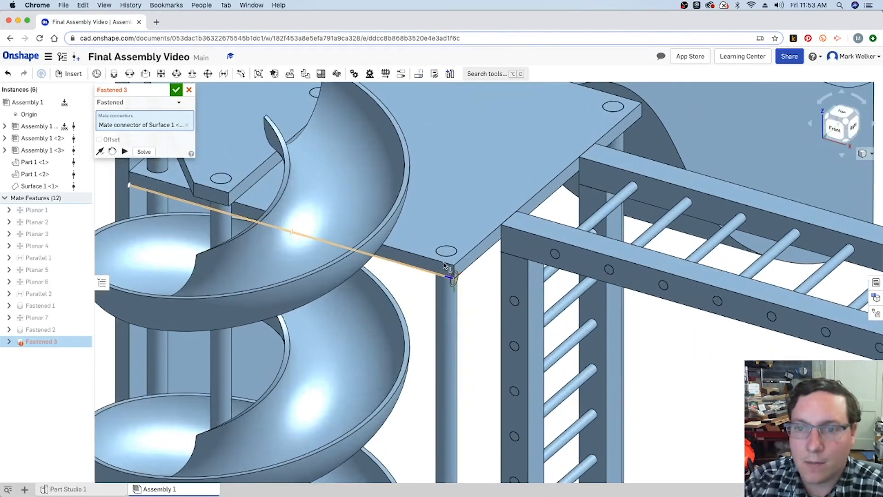
{"action": "scroll", "coordinate": [446, 265], "scroll_direction": "up", "scroll_amount": 1}
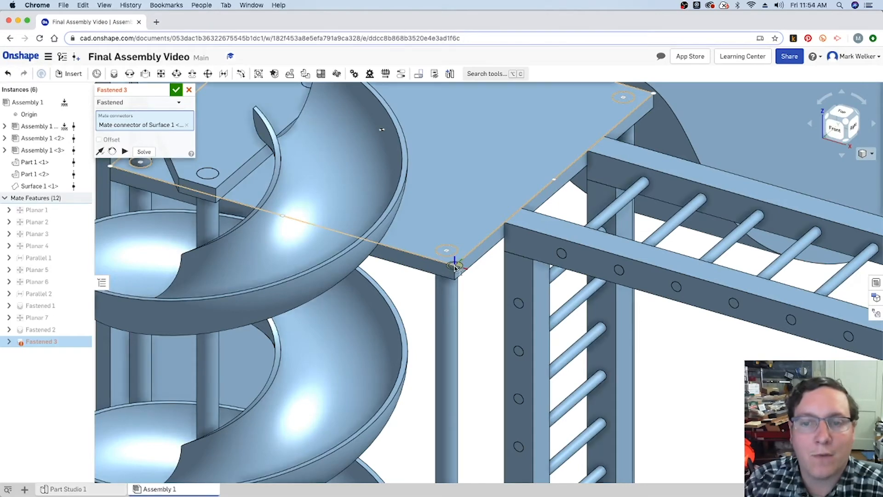
{"action": "left_click", "coordinate": [453, 266]}
{"action": "scroll", "coordinate": [454, 266], "scroll_direction": "down", "scroll_amount": 5}
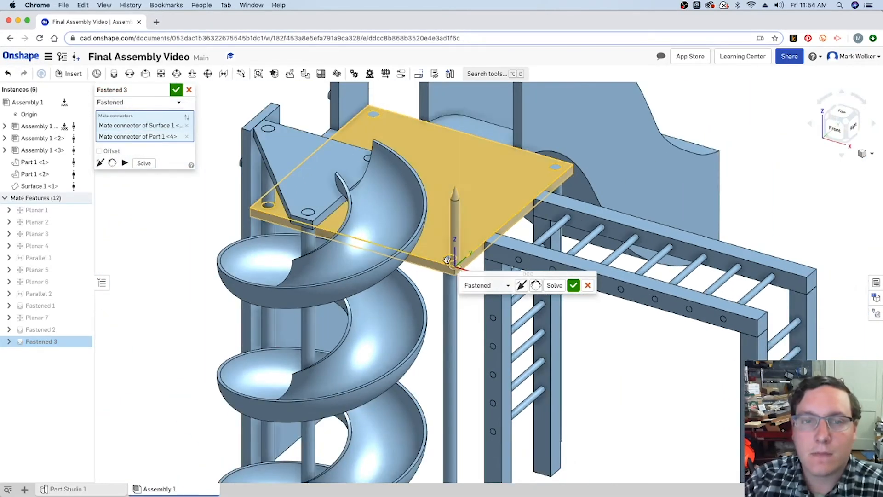
Offset the crayon pole's fastened mate by -4 in along X and 4 in along Y, accept it, and close the new empty mate.
{"action": "left_click", "coordinate": [99, 151]}
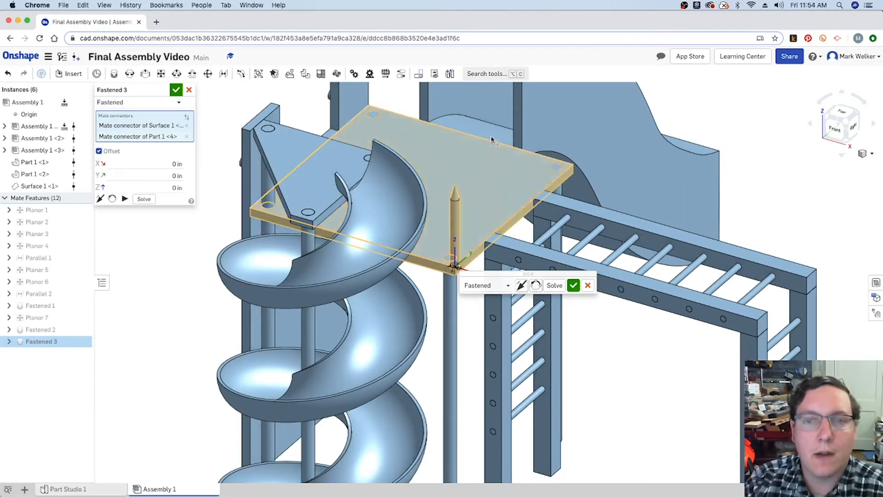
{"action": "left_click", "coordinate": [844, 115]}
{"action": "scroll", "coordinate": [473, 363], "scroll_direction": "up", "scroll_amount": 5}
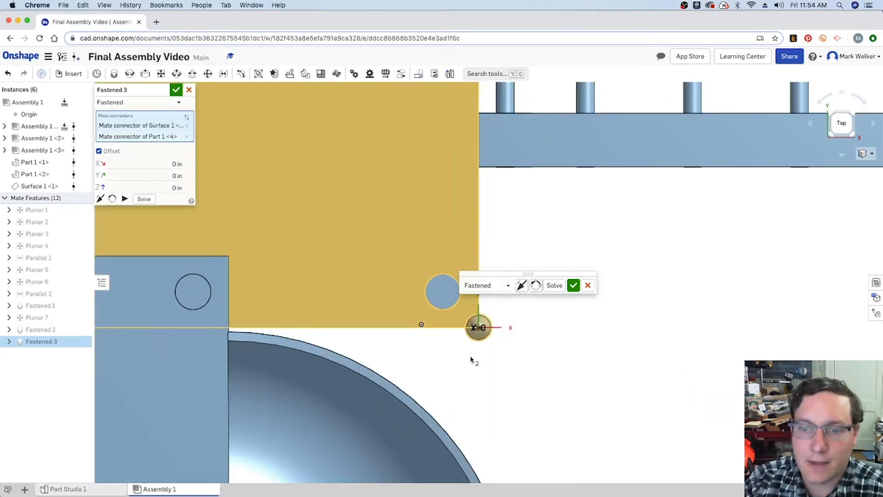
{"action": "left_click", "coordinate": [173, 164]}
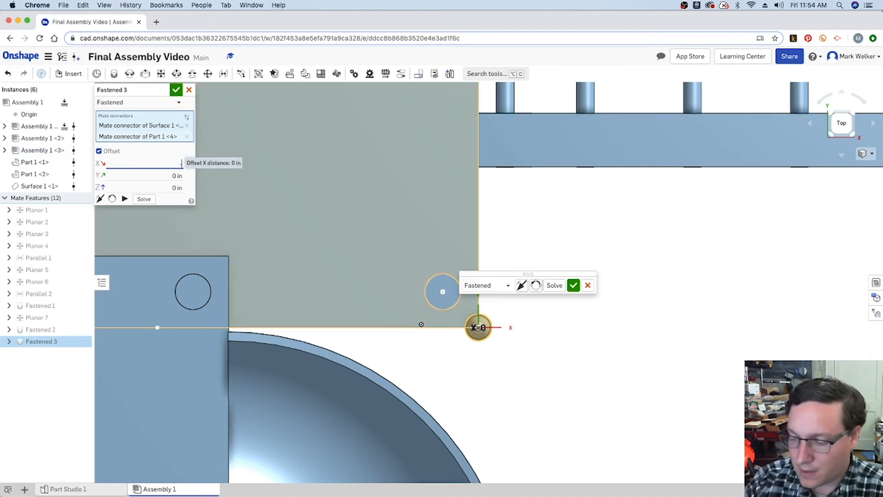
{"action": "key", "text": "Tab"}
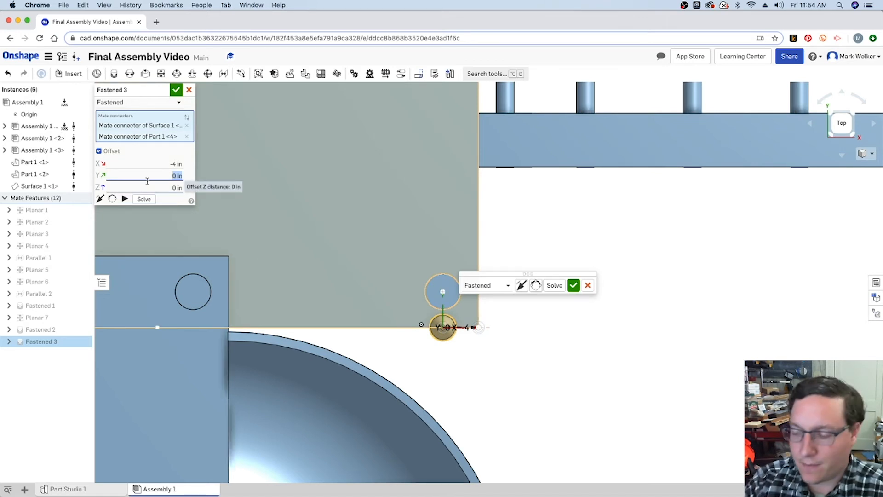
{"action": "key", "text": "Tab"}
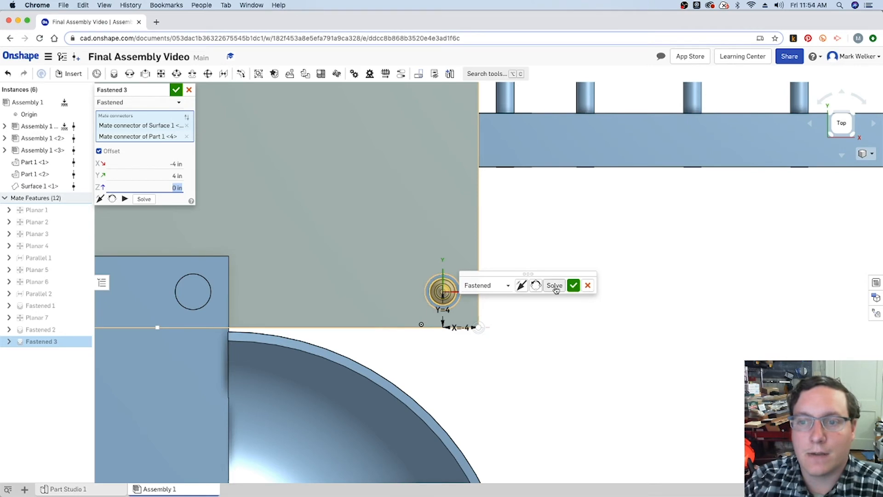
{"action": "left_click", "coordinate": [573, 286]}
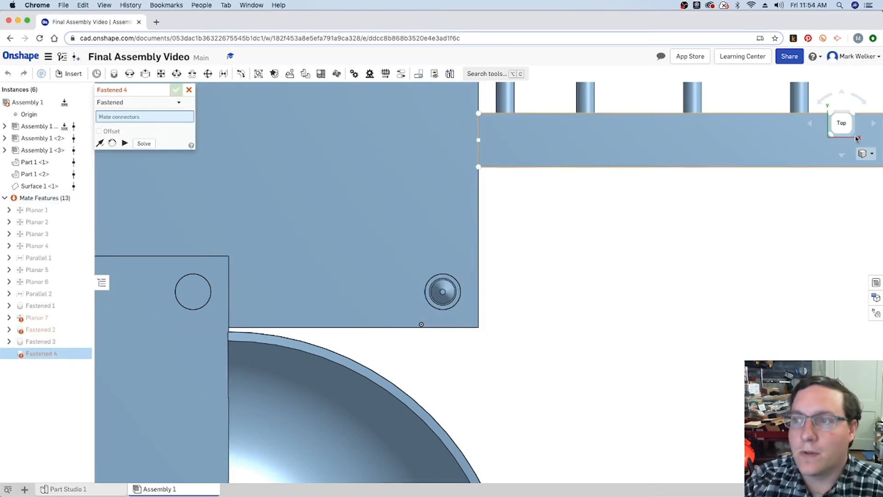
{"action": "left_click", "coordinate": [854, 124]}
{"action": "scroll", "coordinate": [437, 266], "scroll_direction": "up", "scroll_amount": 5}
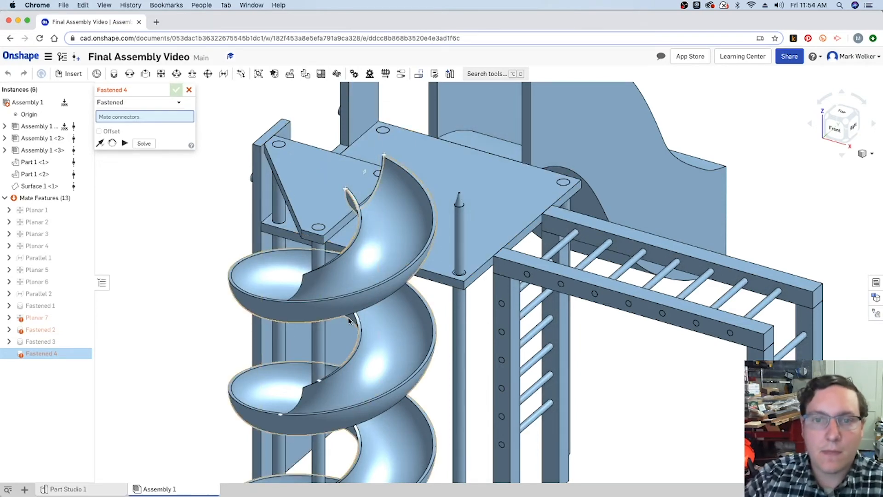
{"action": "left_click", "coordinate": [188, 89]}
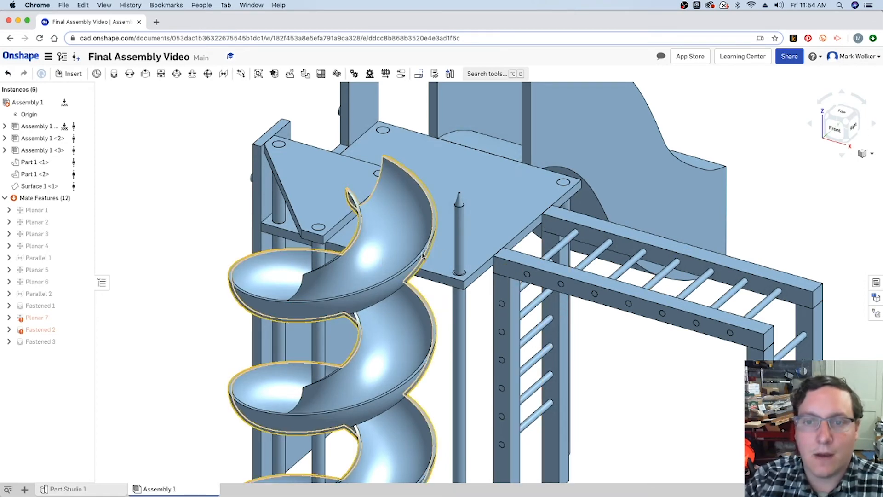
Copy the mated crayon pole and paste one copy into the empty space beyond the monkey bars.
{"action": "left_click", "coordinate": [462, 251]}
{"action": "right_click", "coordinate": [461, 264]}
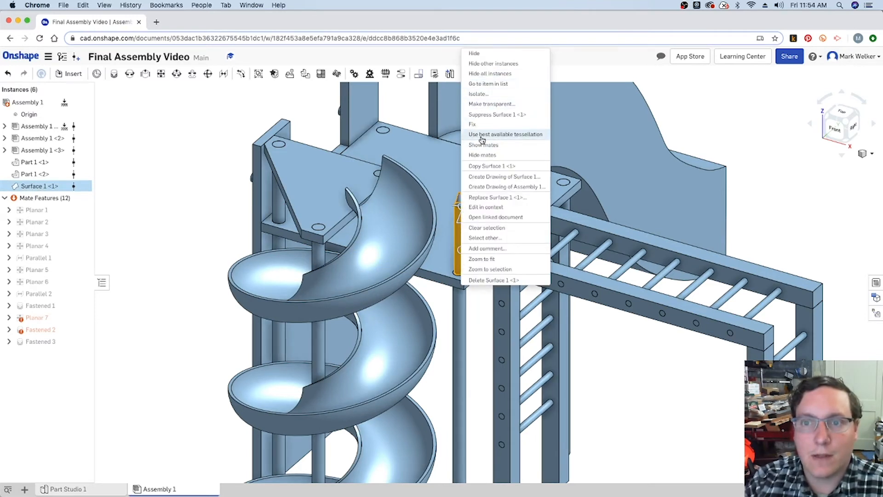
{"action": "left_click", "coordinate": [495, 167]}
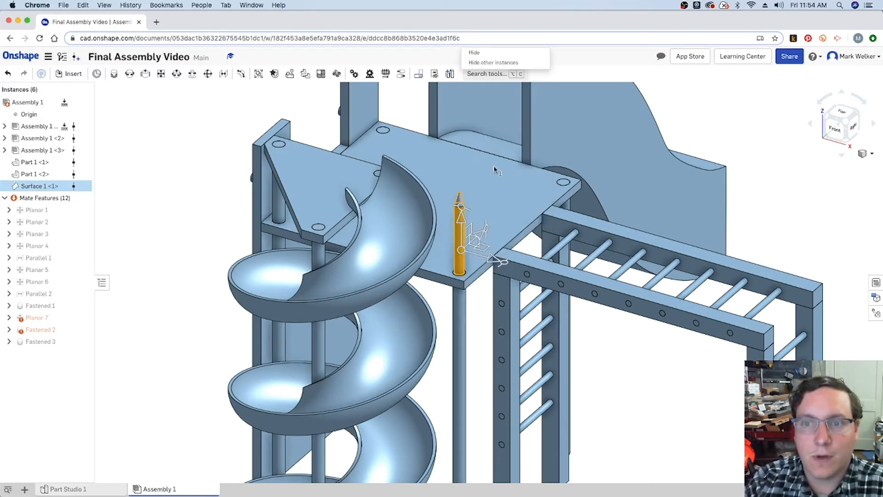
{"action": "scroll", "coordinate": [205, 253], "scroll_direction": "down", "scroll_amount": 5}
{"action": "scroll", "coordinate": [304, 303], "scroll_direction": "down", "scroll_amount": 2}
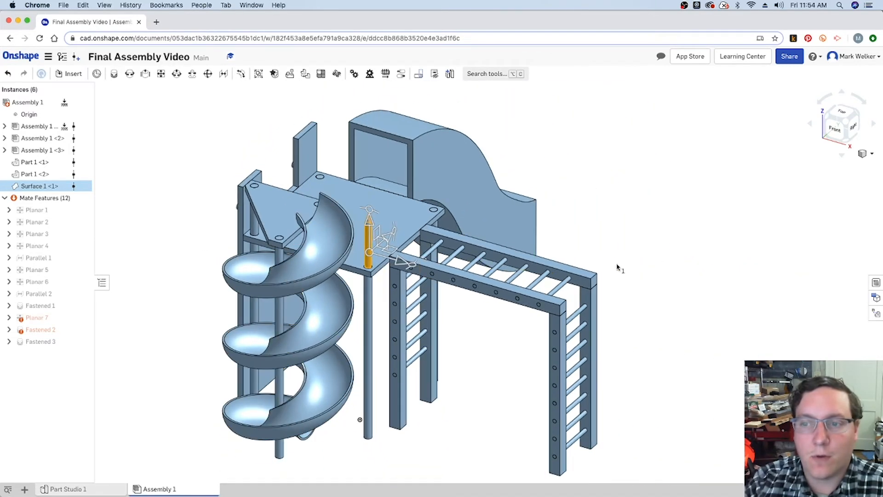
{"action": "right_click", "coordinate": [621, 241]}
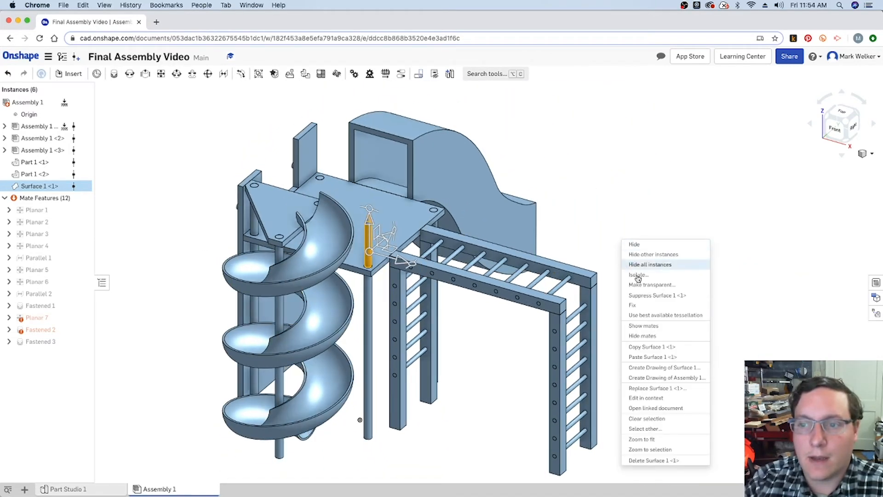
{"action": "left_click", "coordinate": [655, 357]}
{"action": "right_click", "coordinate": [625, 286]}
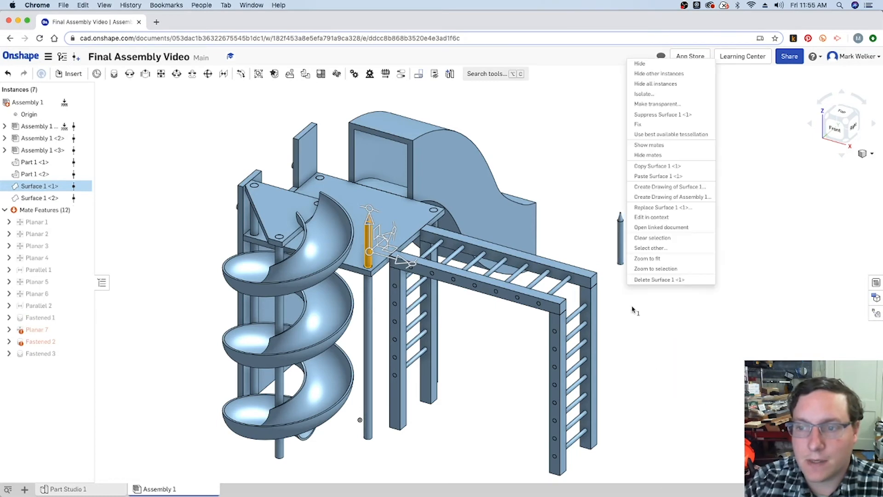
{"action": "left_click", "coordinate": [705, 134]}
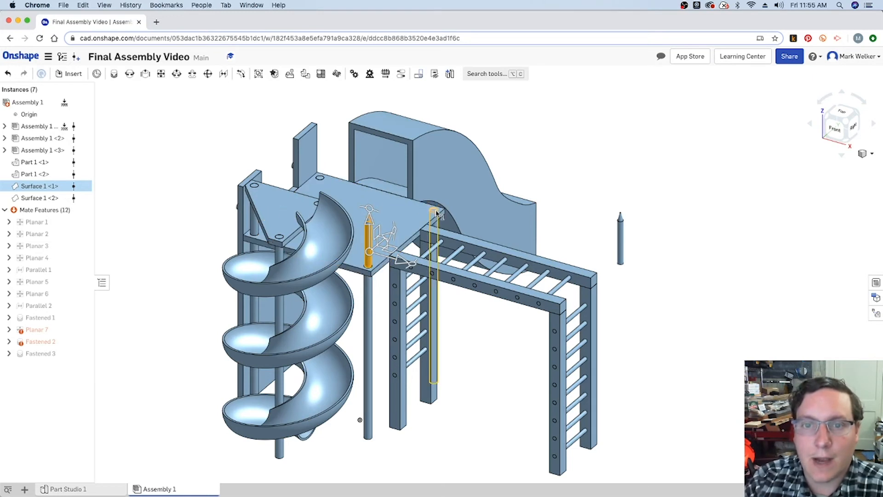
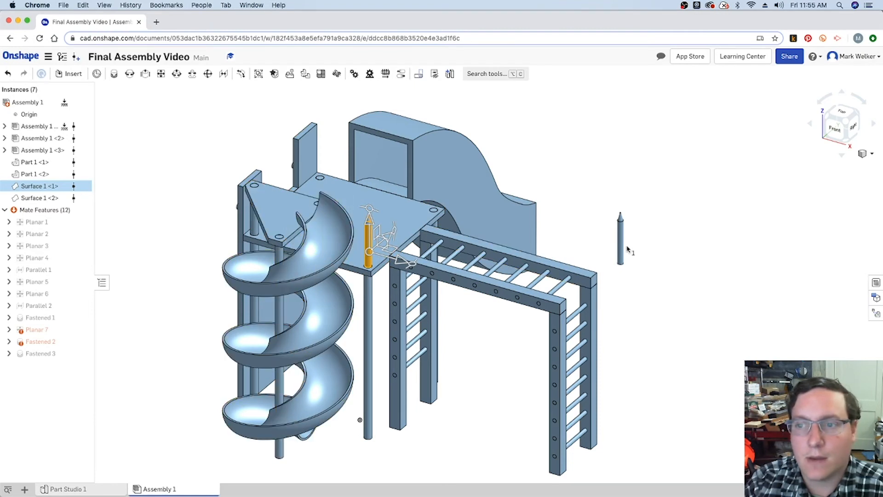
Paste three more copies of the crayon pole into the empty space beyond the monkey bars.
{"action": "right_click", "coordinate": [644, 245]}
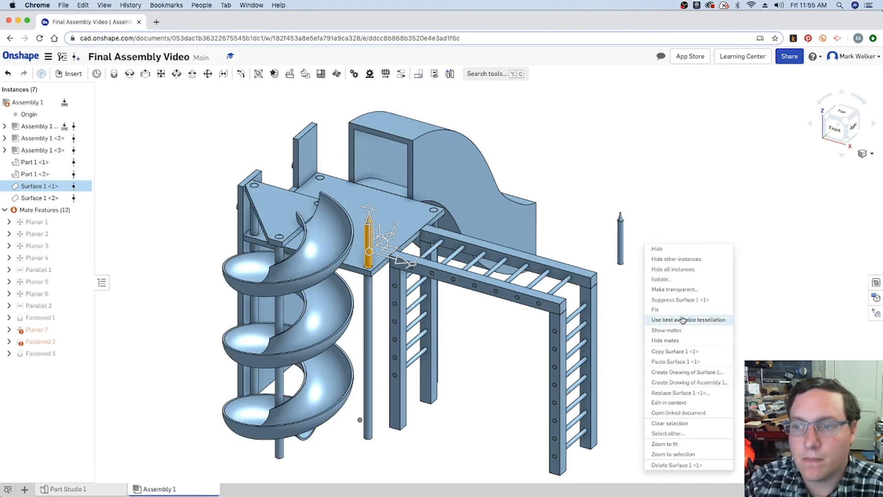
{"action": "left_click", "coordinate": [681, 362]}
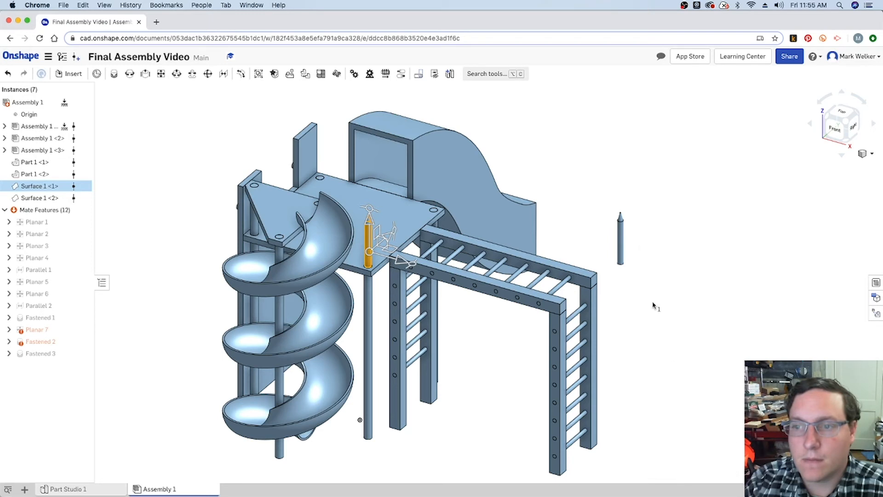
{"action": "right_click", "coordinate": [646, 288]}
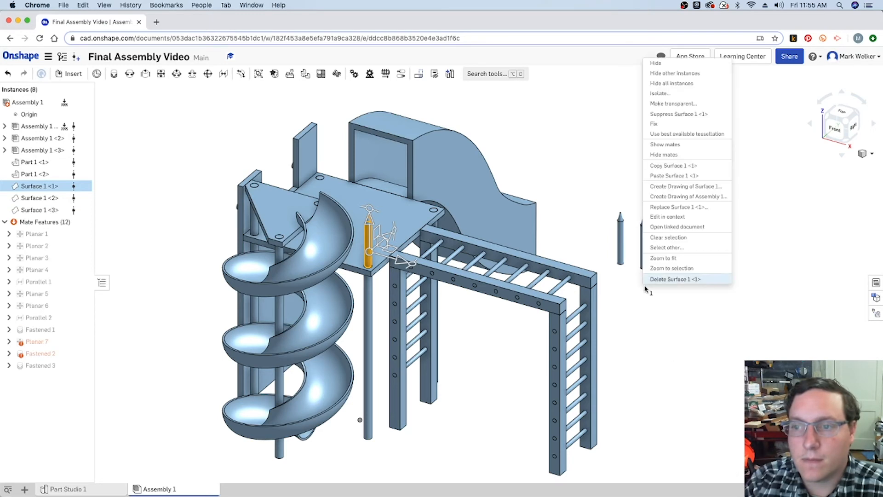
{"action": "left_click", "coordinate": [667, 175]}
{"action": "right_click", "coordinate": [629, 269]}
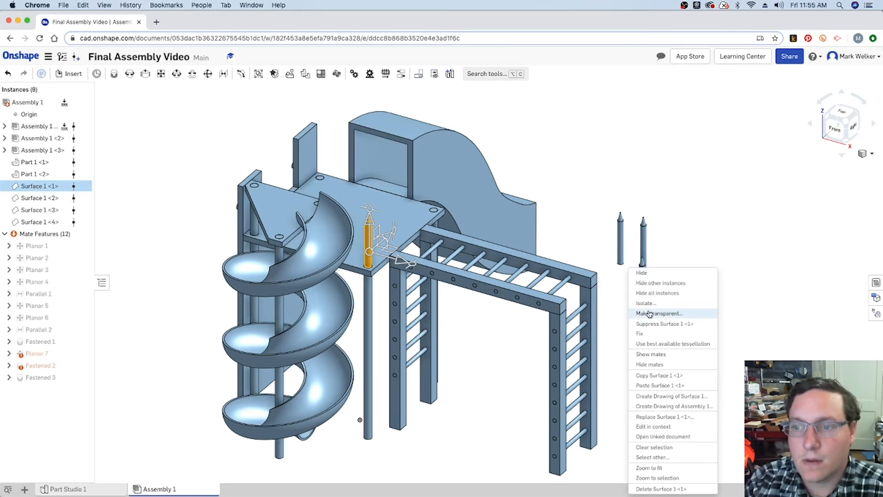
{"action": "left_click", "coordinate": [659, 385]}
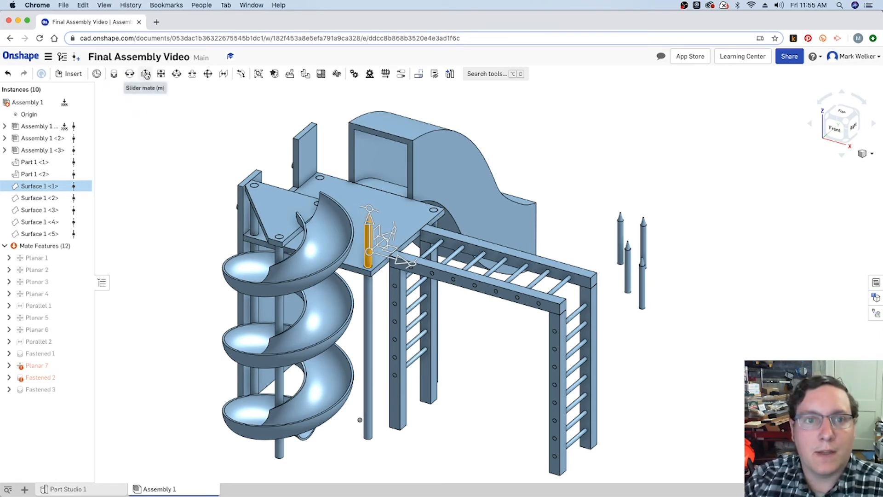
Start a fastened mate between the lowest crayon pole copy's bottom face centre and the main platform's top corner between the monkey bars and wavy slide.
{"action": "left_click", "coordinate": [114, 74]}
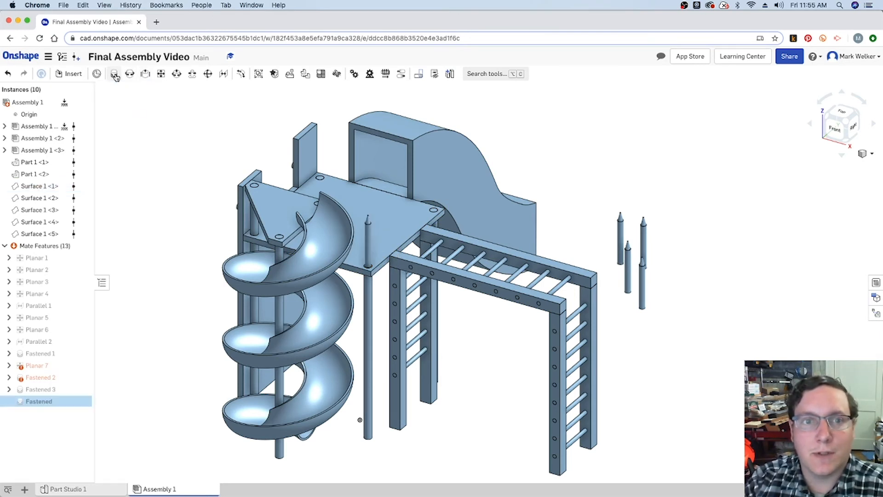
{"action": "left_click", "coordinate": [848, 144]}
{"action": "scroll", "coordinate": [624, 279], "scroll_direction": "up", "scroll_amount": 5}
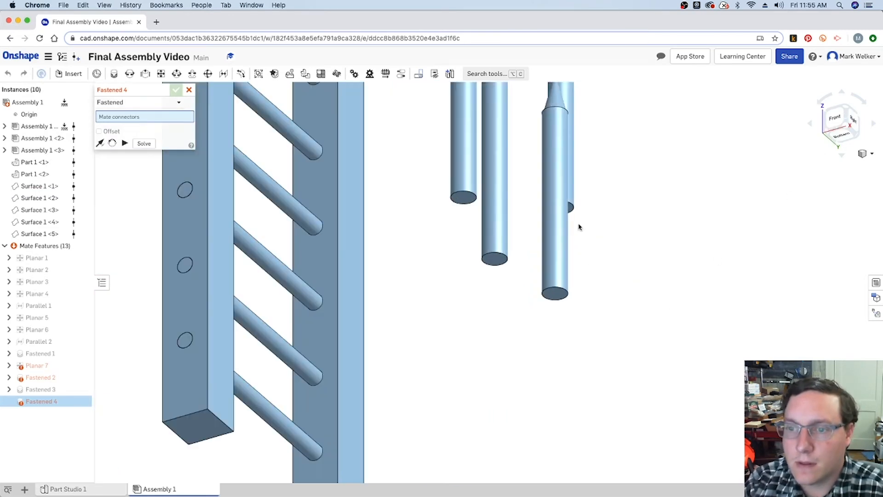
{"action": "left_click", "coordinate": [556, 295]}
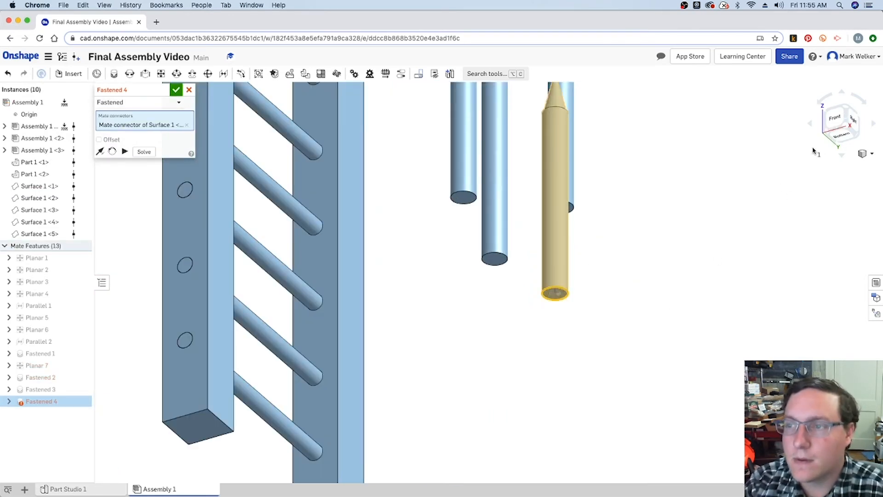
{"action": "key", "text": "shift+7"}
{"action": "scroll", "coordinate": [473, 247], "scroll_direction": "up", "scroll_amount": 5}
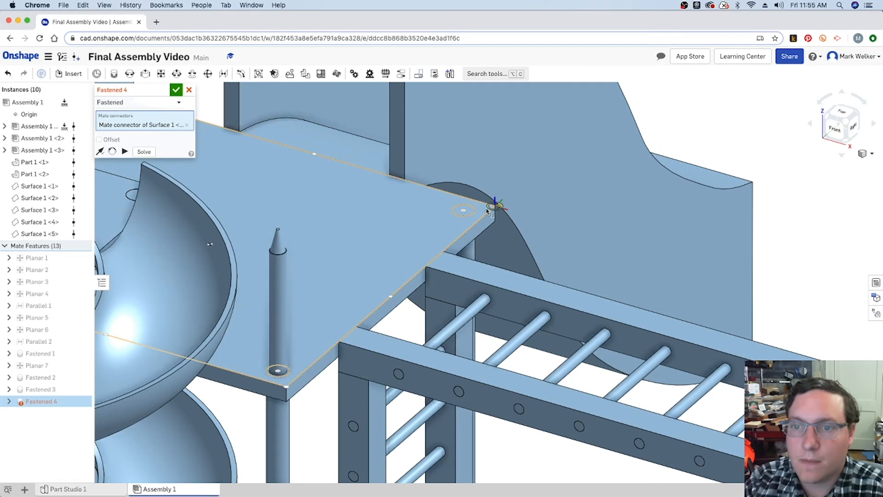
{"action": "left_click", "coordinate": [487, 211]}
Offset this crayon pole's fastened mate by -4 in along X and -4 in along Y, and accept it.
{"action": "left_click", "coordinate": [843, 110]}
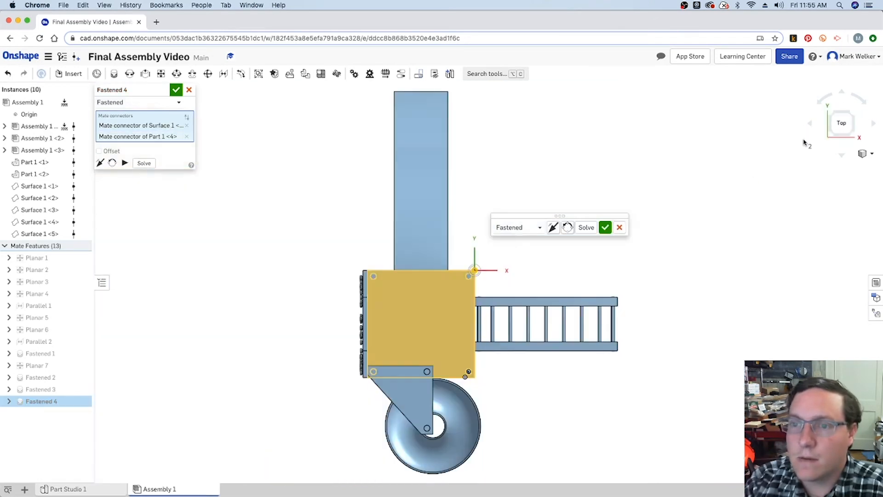
{"action": "left_click", "coordinate": [98, 151]}
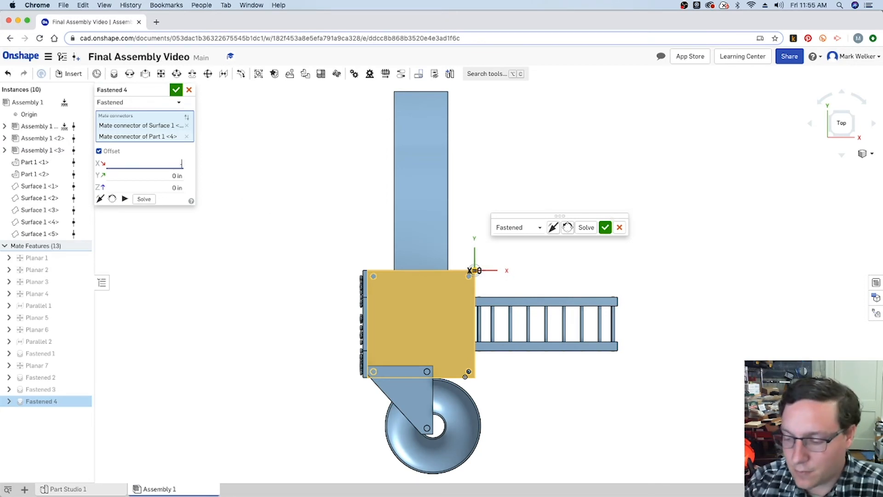
{"action": "key", "text": "Tab"}
{"action": "type", "text": "-4"}
{"action": "key", "text": "Tab"}
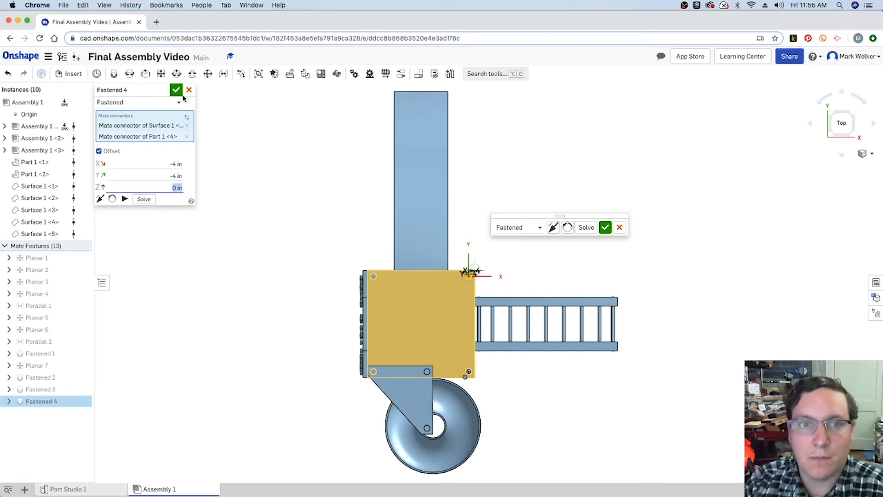
{"action": "left_click", "coordinate": [176, 90]}
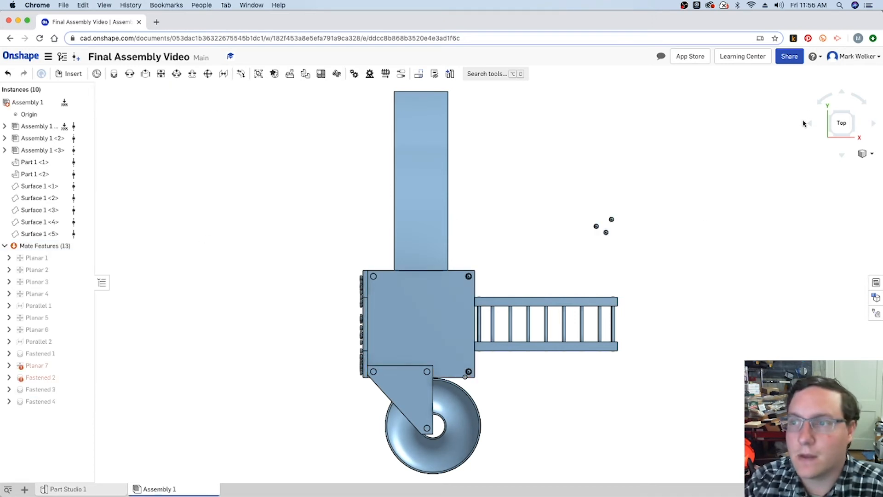
Start a fastened mate joining another crayon pole copy's bottom centre to the main platform's top corner between the climbing wall and wavy slide.
{"action": "left_click", "coordinate": [852, 136]}
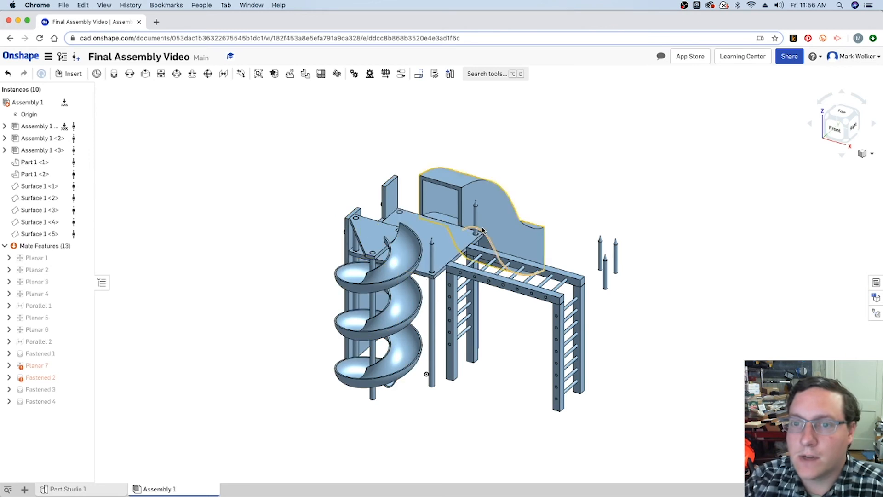
{"action": "left_click", "coordinate": [848, 142]}
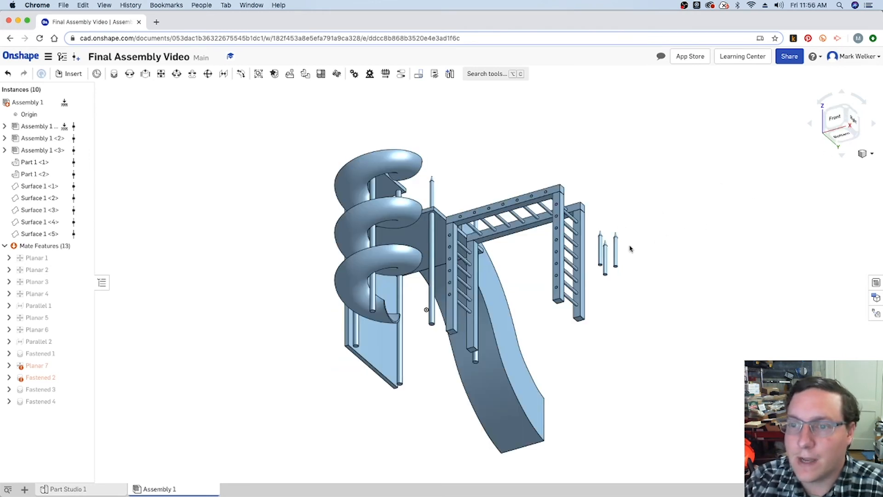
{"action": "scroll", "coordinate": [606, 271], "scroll_direction": "up", "scroll_amount": 5}
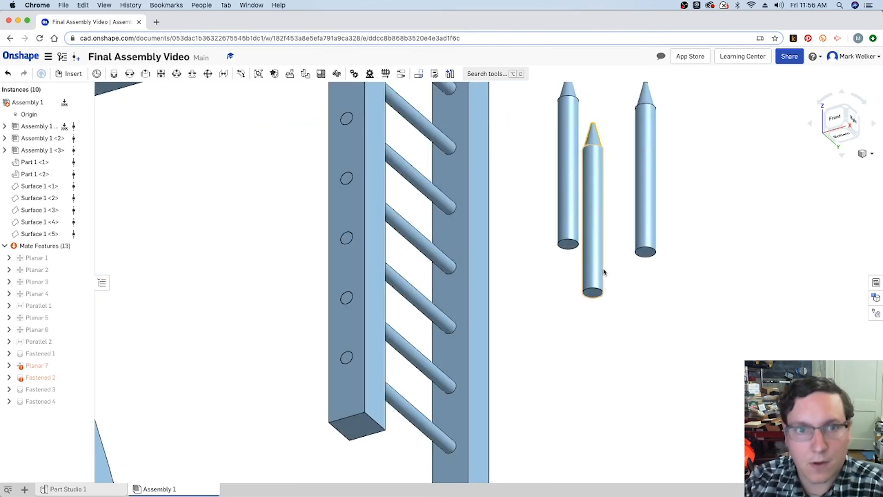
{"action": "key", "text": "f"}
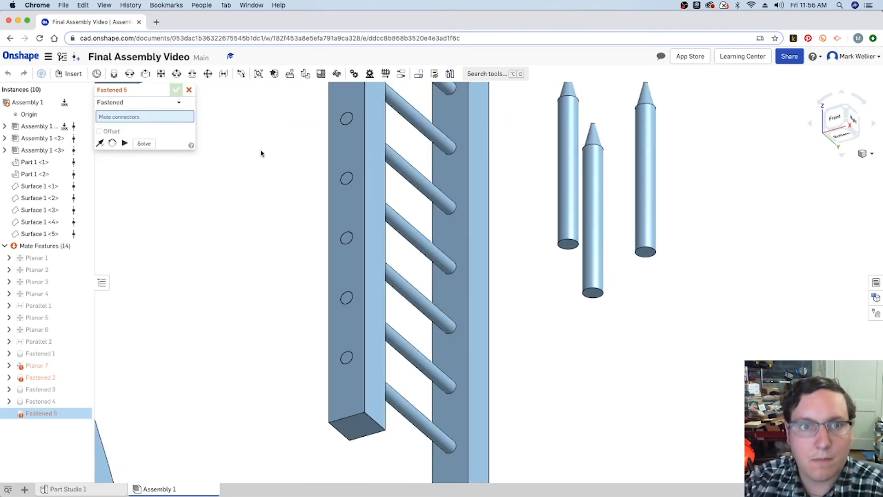
{"action": "left_click", "coordinate": [569, 244]}
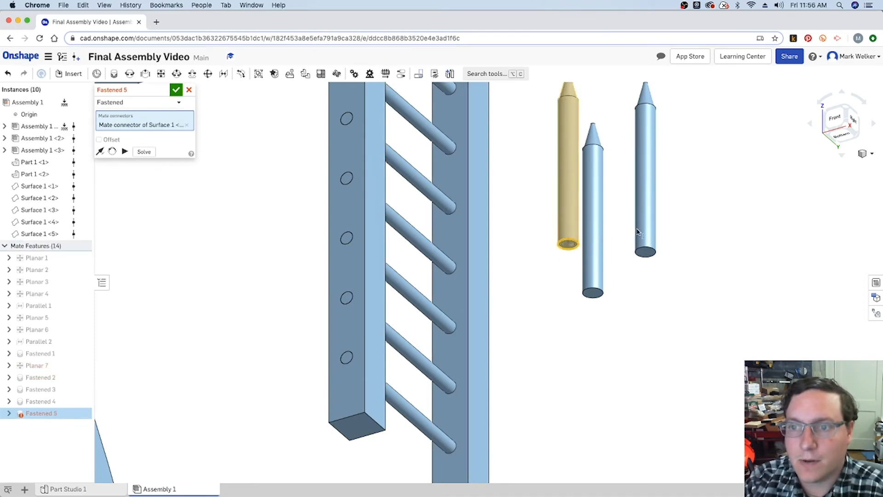
{"action": "left_click", "coordinate": [848, 109]}
{"action": "scroll", "coordinate": [394, 220], "scroll_direction": "up", "scroll_amount": 5}
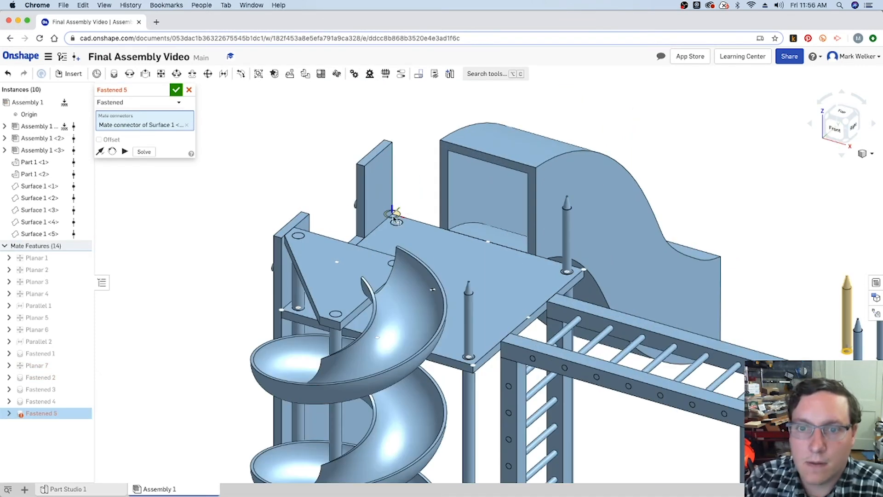
{"action": "left_click", "coordinate": [395, 214]}
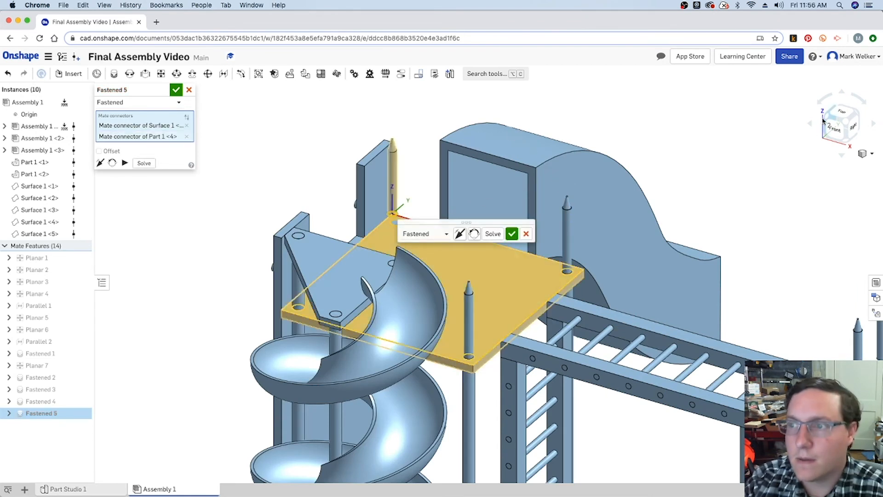
Offset the climbing-wall corner pole's fastened mate by 4 in along X and -4 in along Y, and accept it.
{"action": "left_click", "coordinate": [839, 113]}
{"action": "scroll", "coordinate": [366, 272], "scroll_direction": "up", "scroll_amount": 2}
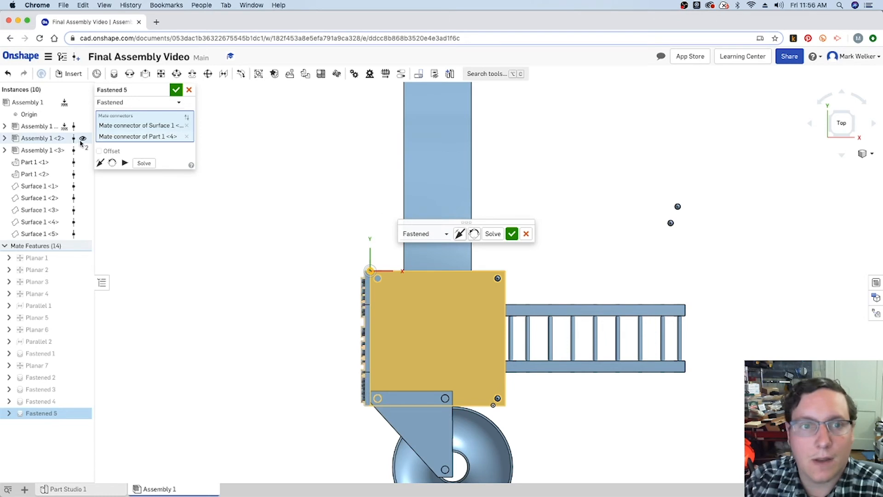
{"action": "left_click", "coordinate": [99, 151]}
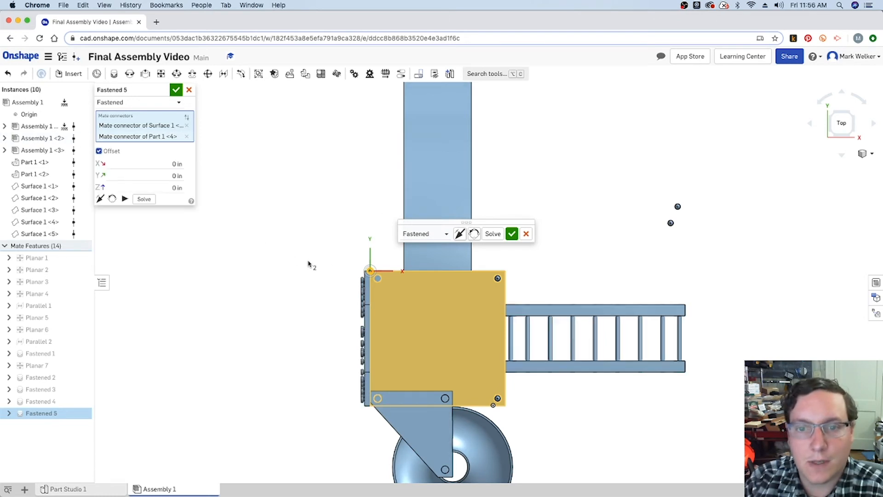
{"action": "left_click", "coordinate": [120, 164]}
{"action": "type", "text": "4"}
{"action": "key", "text": "Tab"}
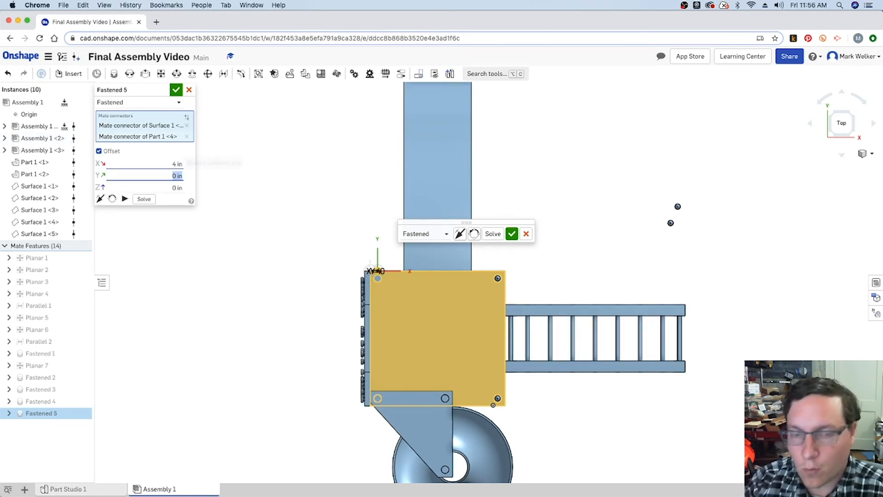
{"action": "key", "text": "Tab"}
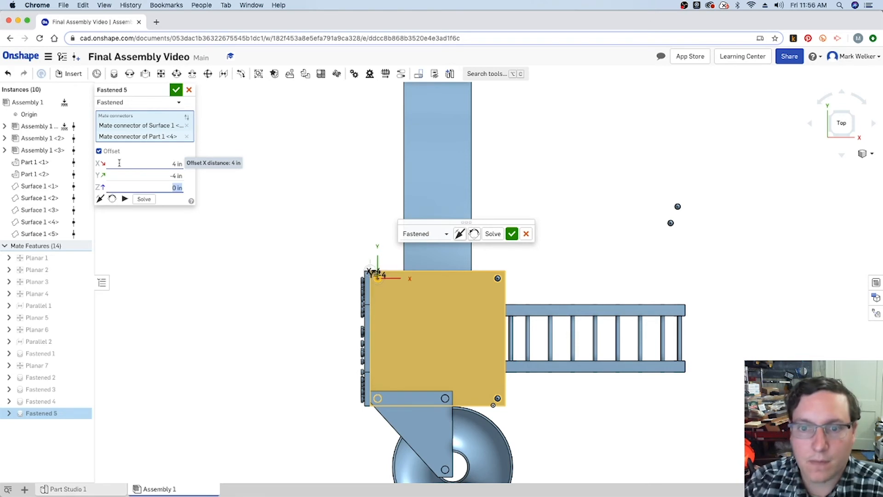
{"action": "left_click", "coordinate": [143, 199]}
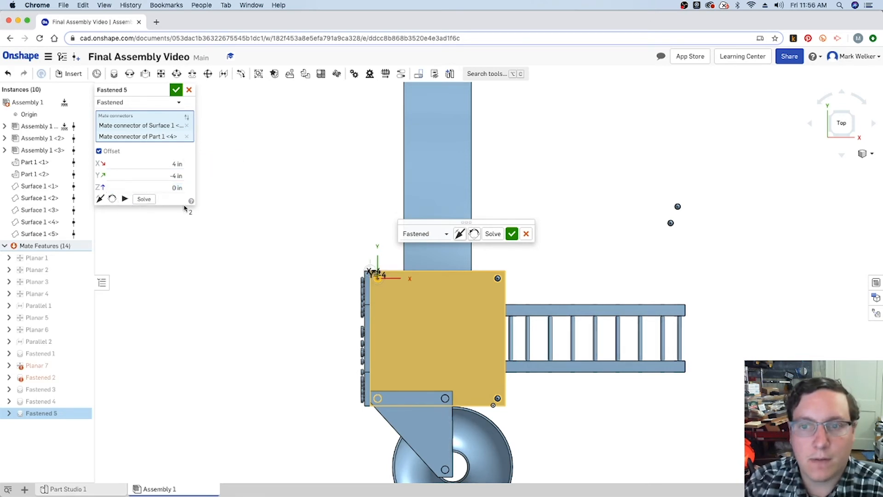
{"action": "left_click", "coordinate": [512, 235]}
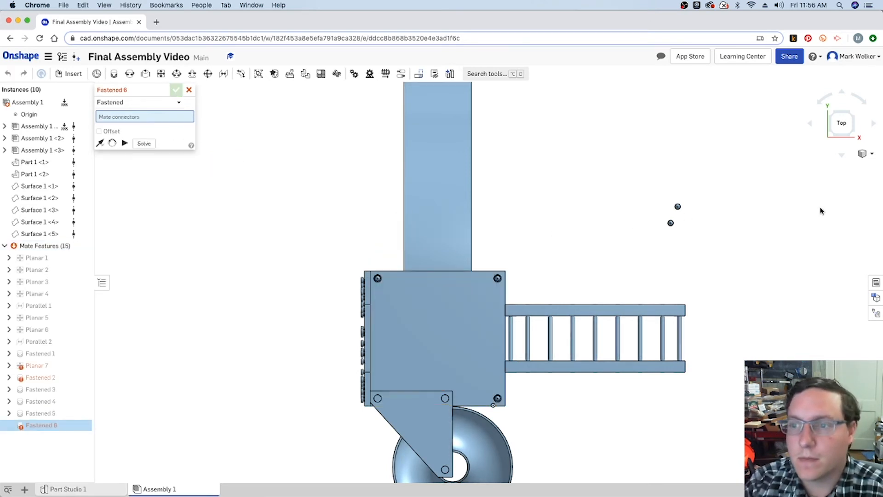
Fasten the bottom centre of the spare crayon pole farthest from the monkey bars to the triangular platform's outer top corner by the spiral slide.
{"action": "left_click", "coordinate": [855, 134]}
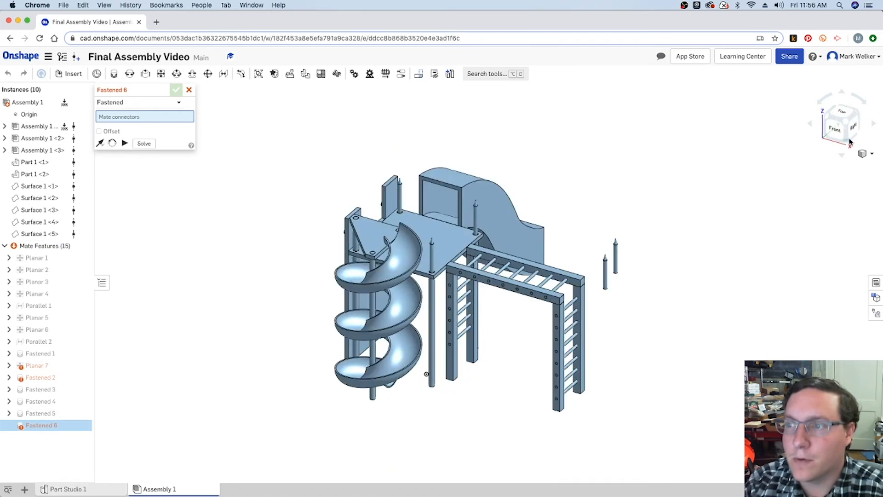
{"action": "left_click", "coordinate": [844, 145]}
{"action": "scroll", "coordinate": [607, 270], "scroll_direction": "up", "scroll_amount": 10}
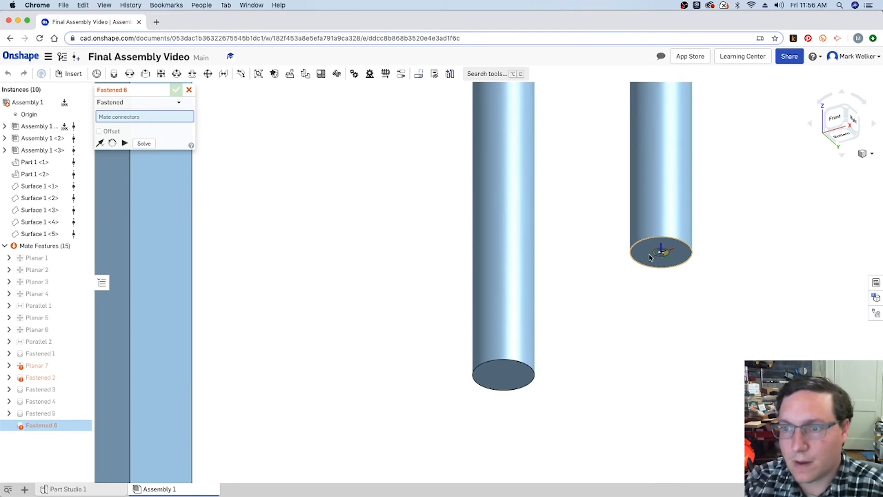
{"action": "left_click", "coordinate": [649, 256]}
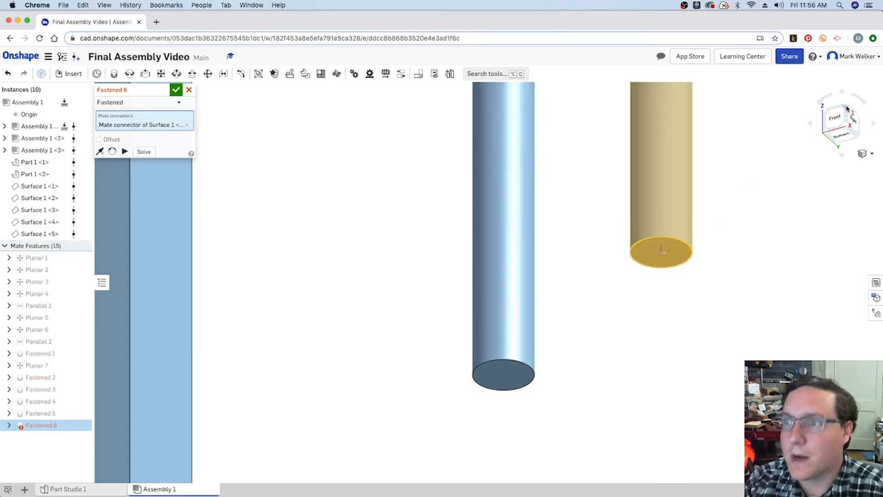
{"action": "left_click", "coordinate": [848, 108]}
{"action": "scroll", "coordinate": [390, 279], "scroll_direction": "up", "scroll_amount": 8}
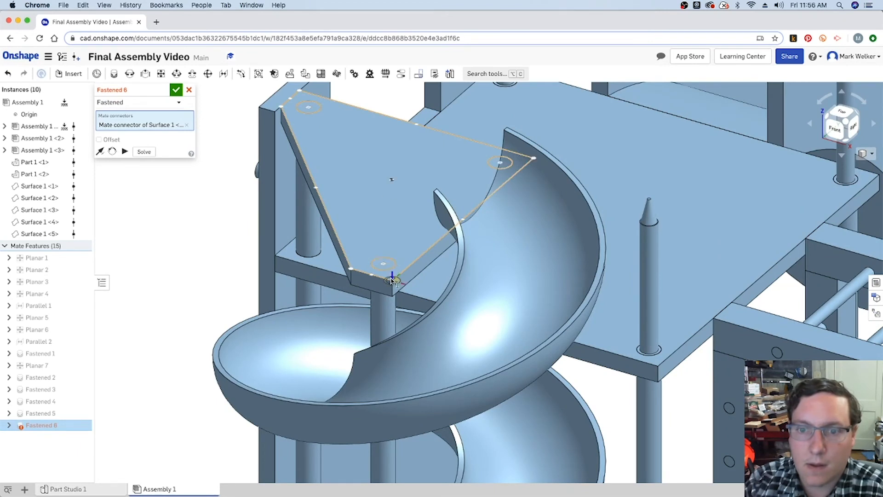
{"action": "left_click", "coordinate": [391, 280]}
Offset the fastened mate of the crayon pole at the triangular platform's outer corner by -4 in along X and 4 in along Y, and accept it.
{"action": "left_click", "coordinate": [839, 115]}
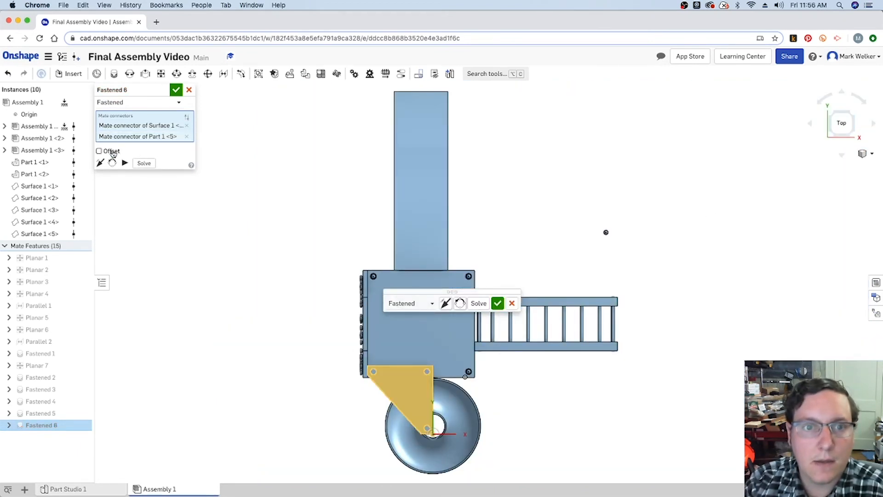
{"action": "left_click", "coordinate": [112, 152]}
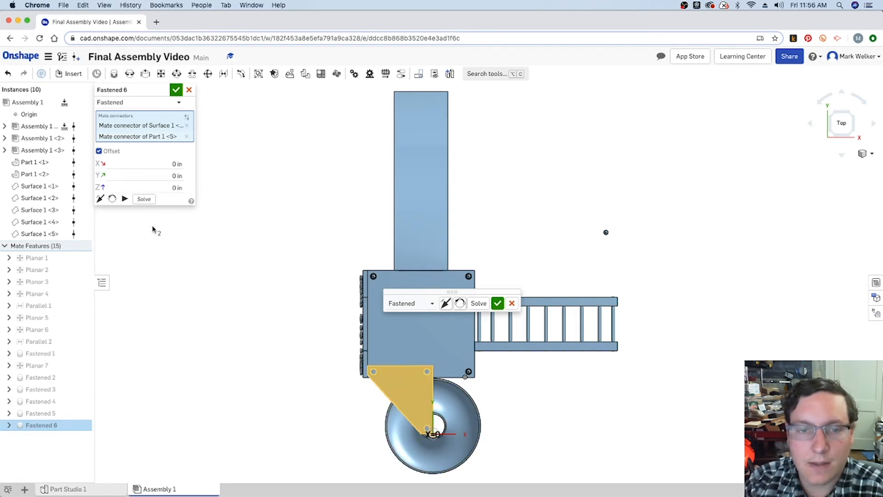
{"action": "left_click", "coordinate": [139, 167]}
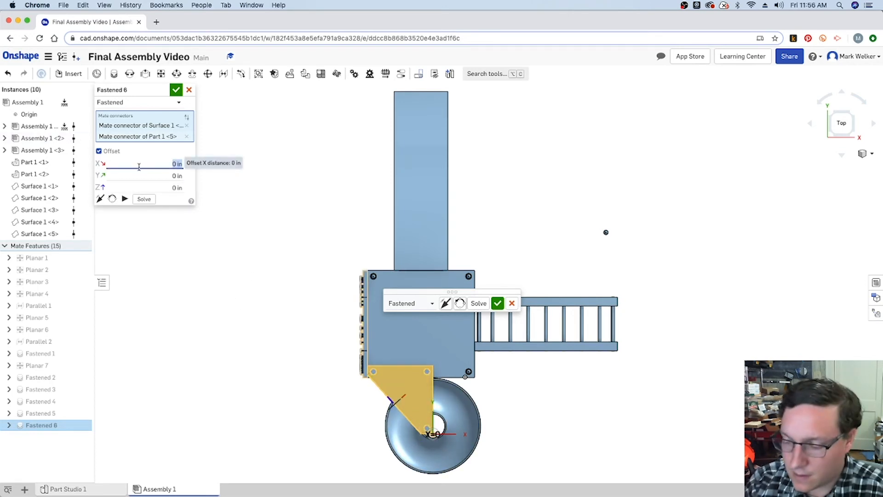
{"action": "type", "text": "-4"}
{"action": "key", "text": "Tab"}
{"action": "type", "text": "4"}
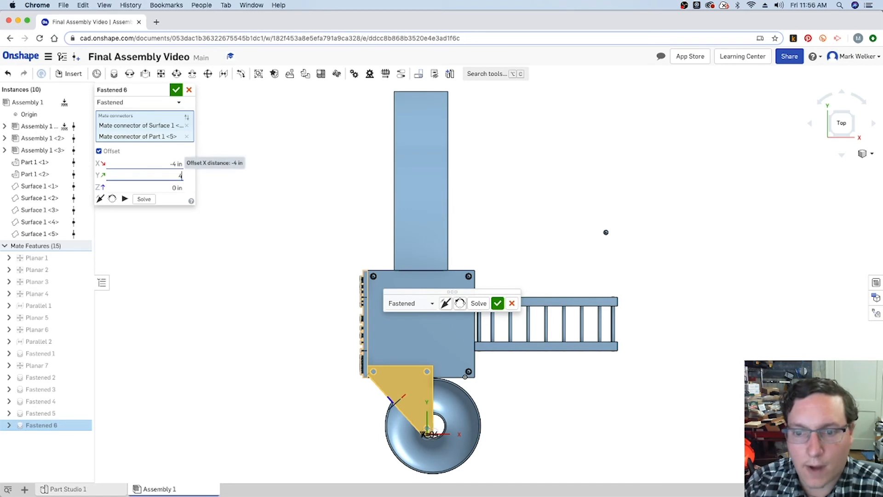
{"action": "key", "text": "Tab"}
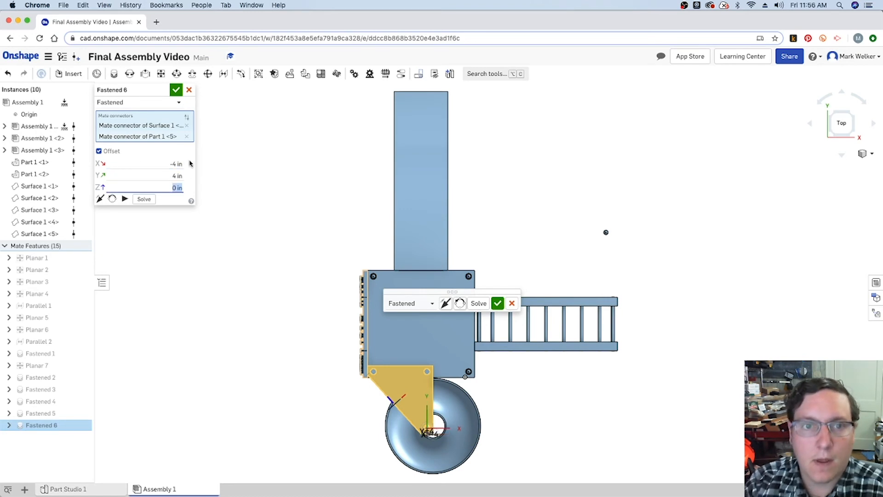
{"action": "left_click", "coordinate": [176, 90]}
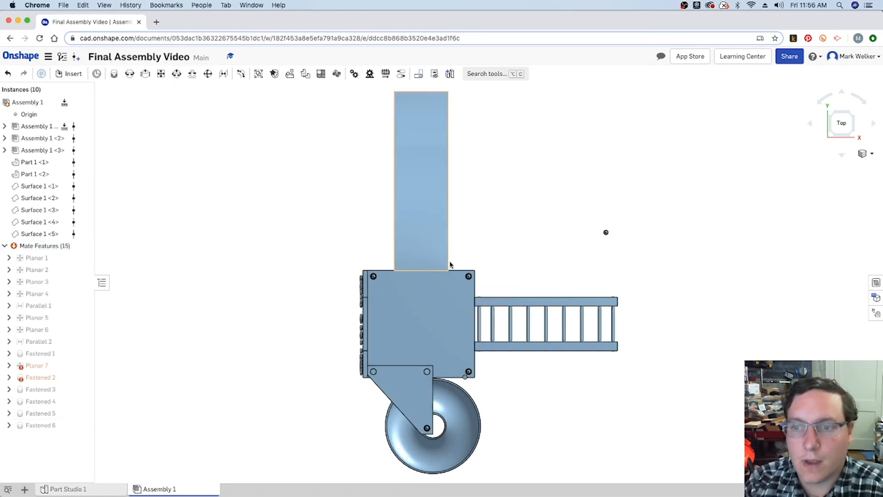
Start a fastened mate joining the last spare crayon pole's bottom centre to the triangular platform's top square corner above the main platform.
{"action": "left_click", "coordinate": [854, 135]}
{"action": "scroll", "coordinate": [605, 288], "scroll_direction": "up", "scroll_amount": 5}
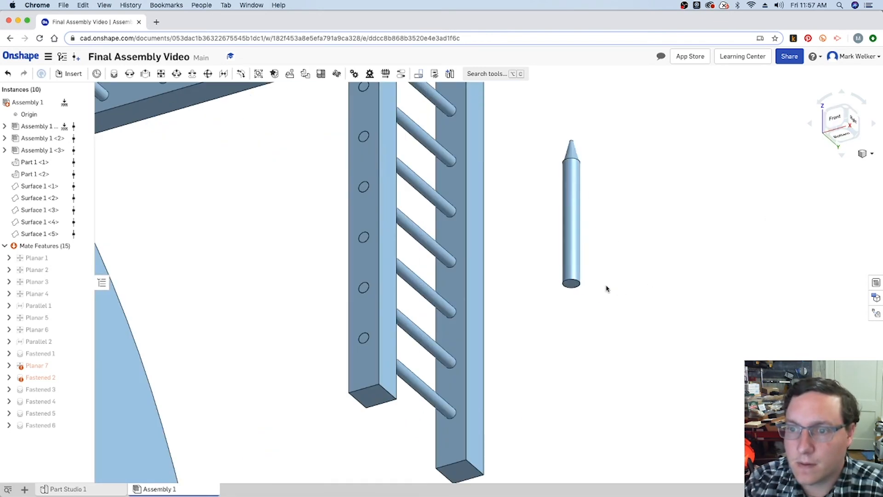
{"action": "key", "text": "alt+f"}
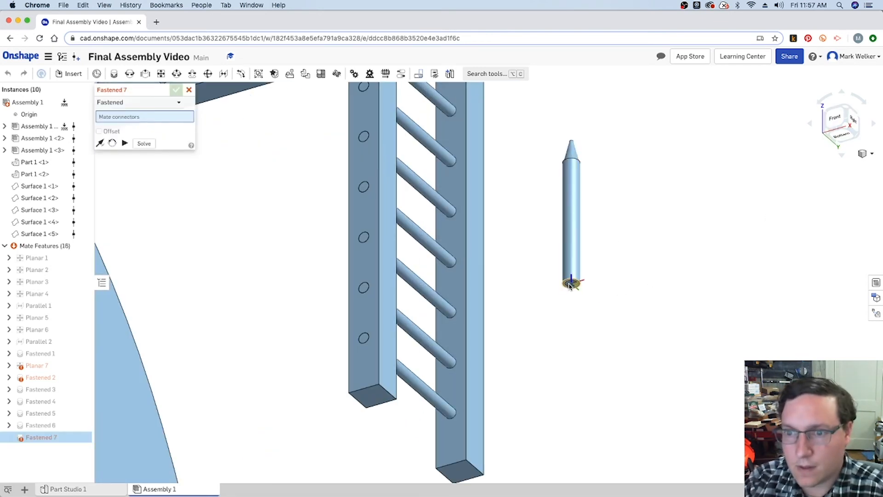
{"action": "left_click", "coordinate": [569, 283]}
{"action": "left_click", "coordinate": [846, 110]}
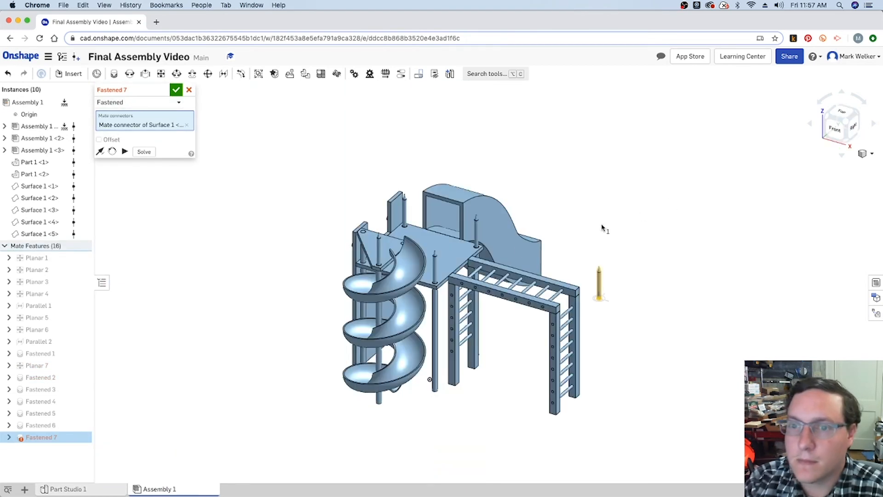
{"action": "scroll", "coordinate": [399, 251], "scroll_direction": "up", "scroll_amount": 3}
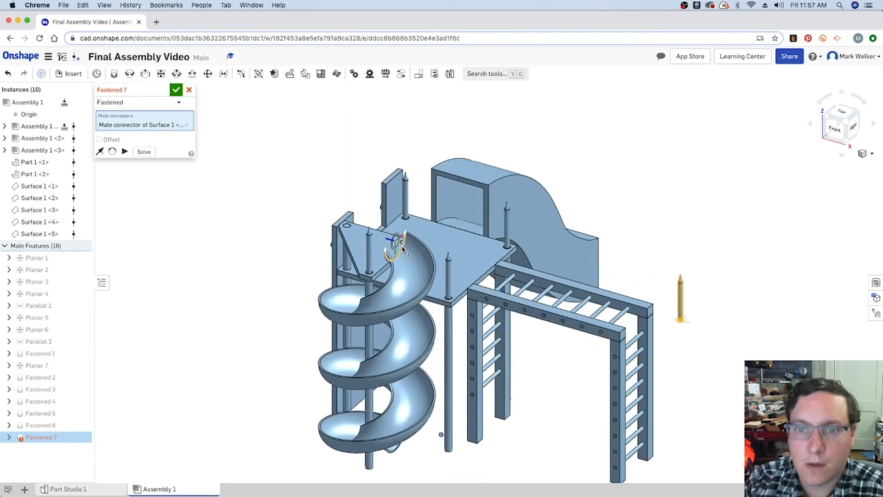
{"action": "left_click", "coordinate": [840, 107]}
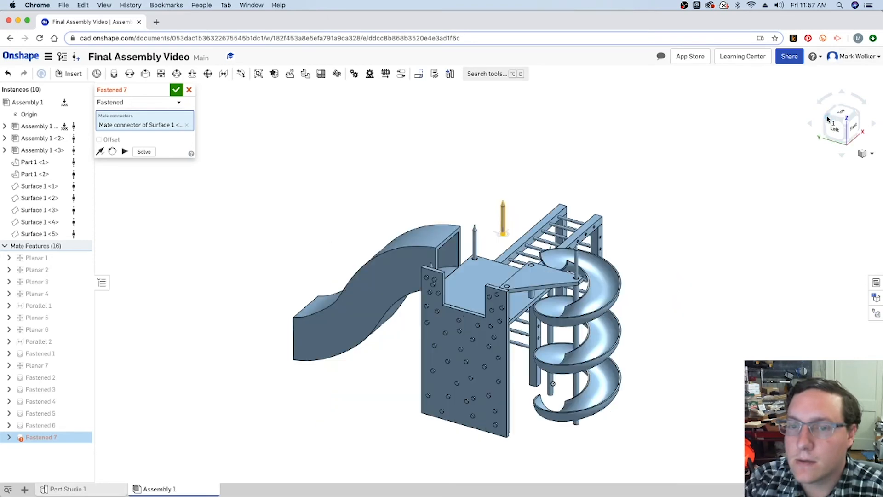
{"action": "scroll", "coordinate": [543, 281], "scroll_direction": "up", "scroll_amount": 5}
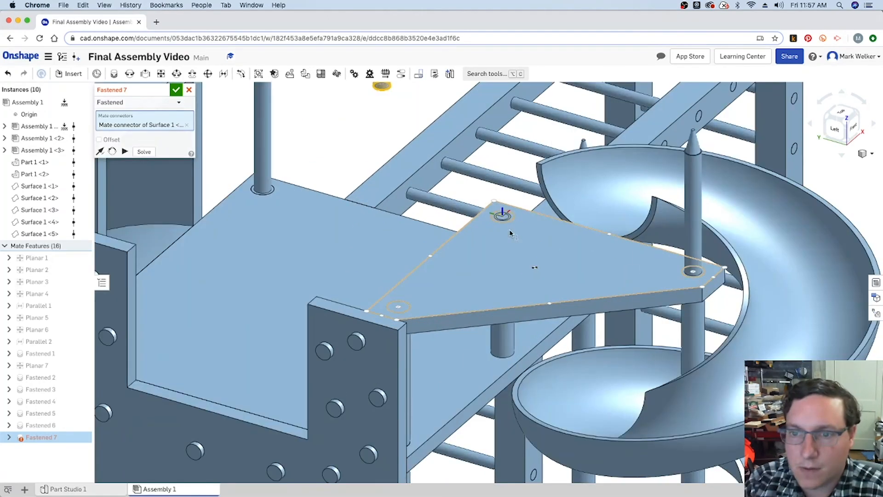
{"action": "left_click", "coordinate": [495, 200]}
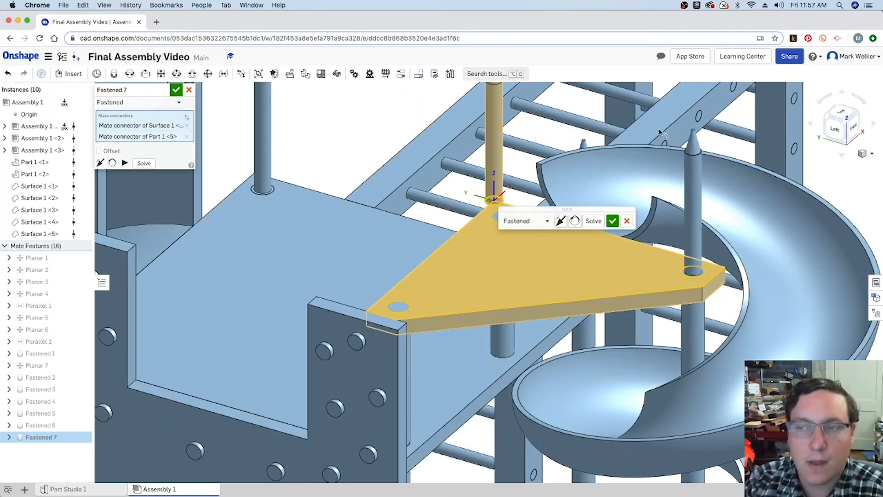
Offset the square-corner pole's fastened mate by -4 in along both X and Y, solve the assembly and accept the mate.
{"action": "left_click", "coordinate": [834, 112]}
{"action": "scroll", "coordinate": [437, 370], "scroll_direction": "up", "scroll_amount": 3}
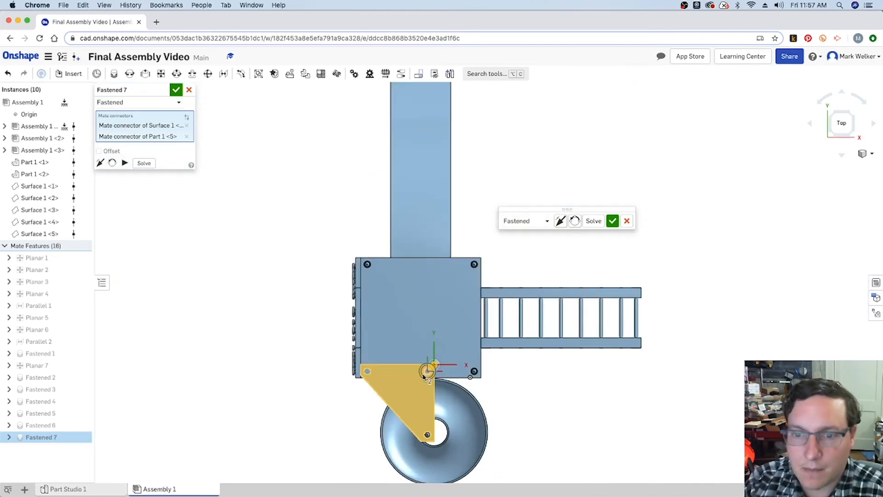
{"action": "scroll", "coordinate": [437, 374], "scroll_direction": "up", "scroll_amount": 3}
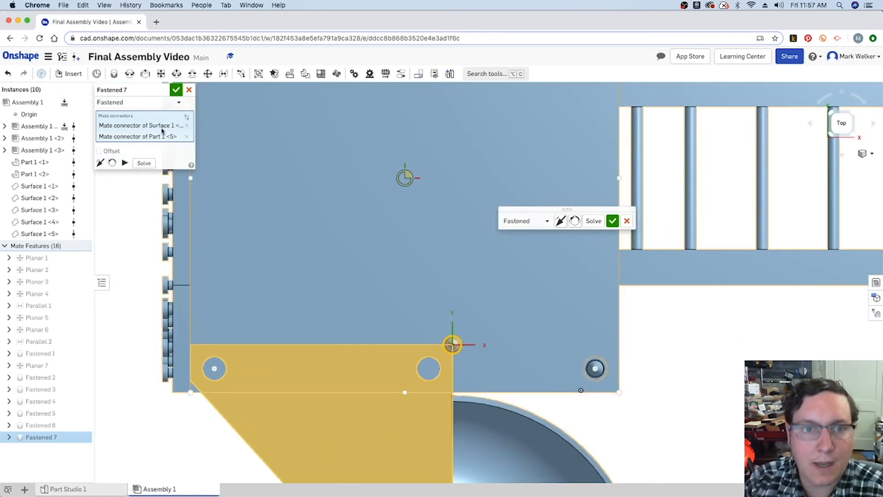
{"action": "left_click", "coordinate": [100, 151]}
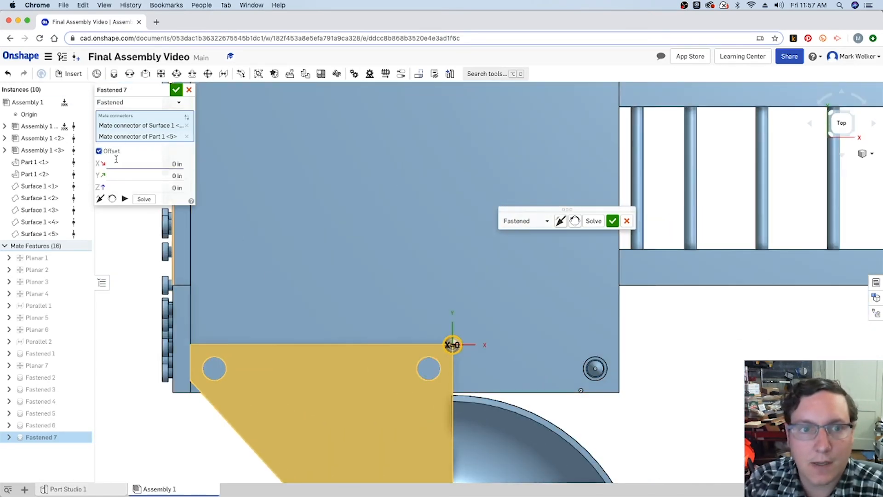
{"action": "left_click", "coordinate": [126, 165]}
{"action": "type", "text": "-4"}
{"action": "key", "text": "Tab"}
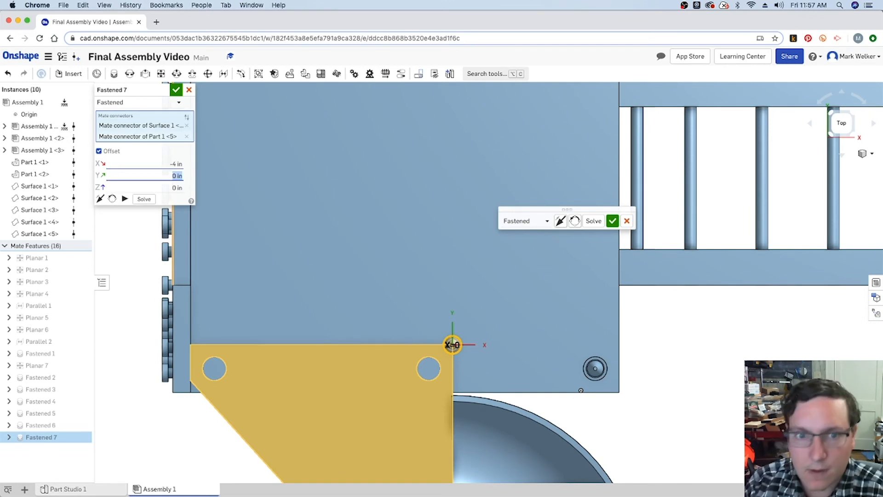
{"action": "key", "text": "Tab"}
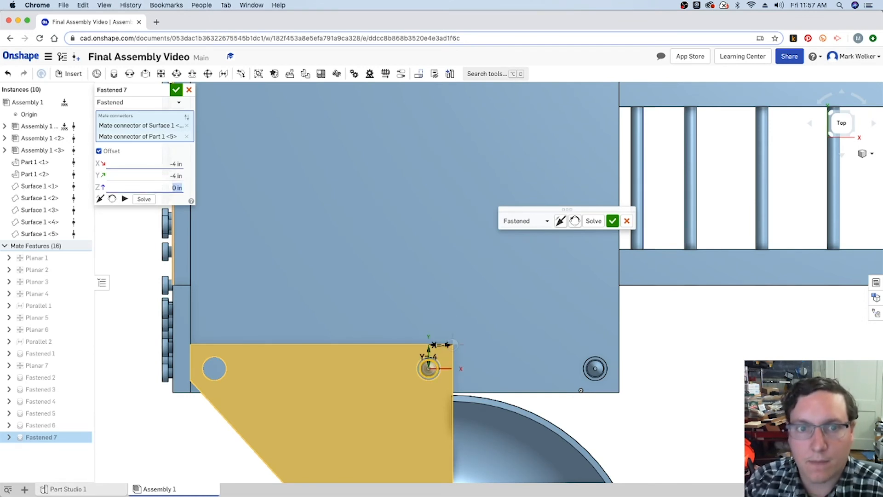
{"action": "left_click", "coordinate": [144, 199]}
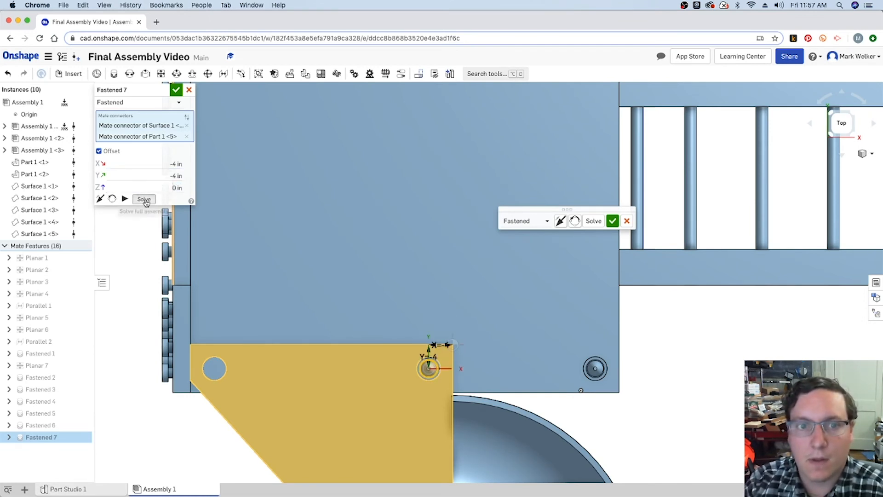
{"action": "left_click", "coordinate": [613, 221]}
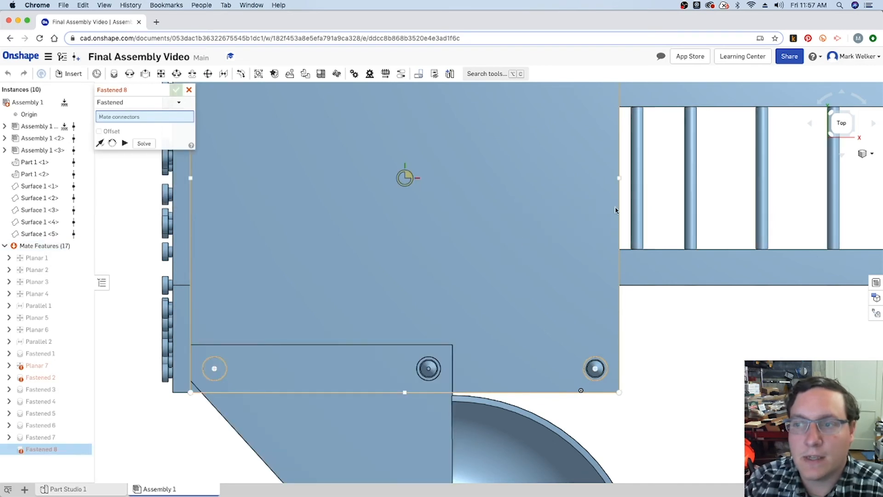
Start a linear pattern of the main platform's crayon pole between the spiral slide and monkey bars, directed along the monkey-bar edge.
{"action": "left_click", "coordinate": [851, 118]}
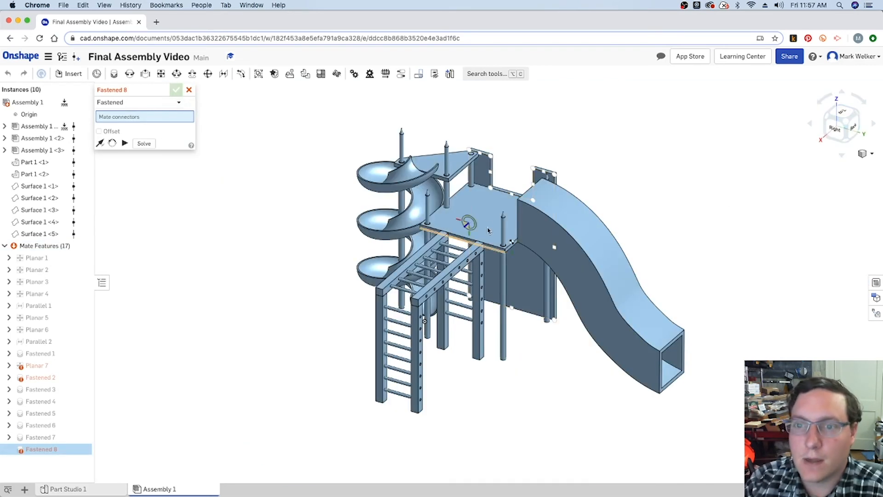
{"action": "scroll", "coordinate": [482, 220], "scroll_direction": "up", "scroll_amount": 5}
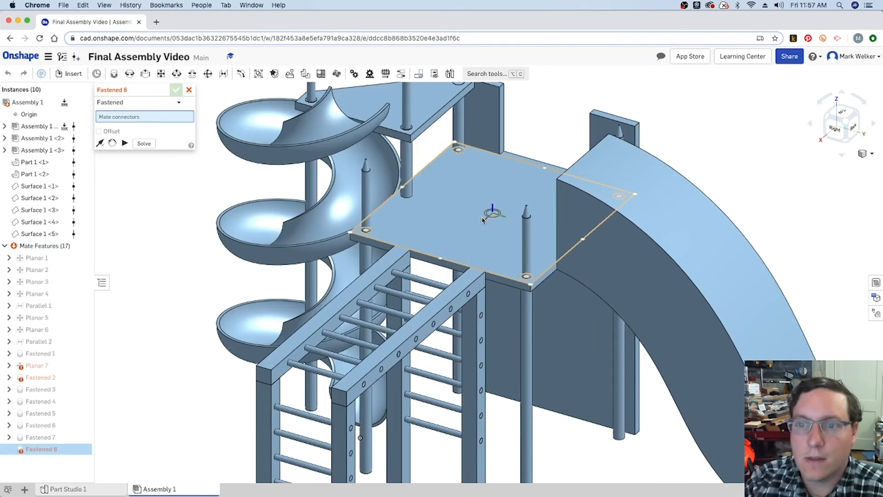
{"action": "left_click", "coordinate": [322, 75]}
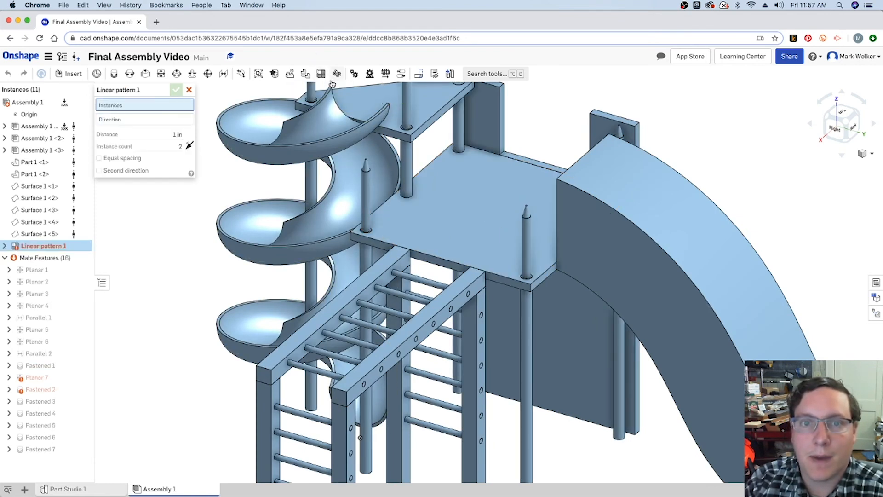
{"action": "left_click", "coordinate": [366, 221]}
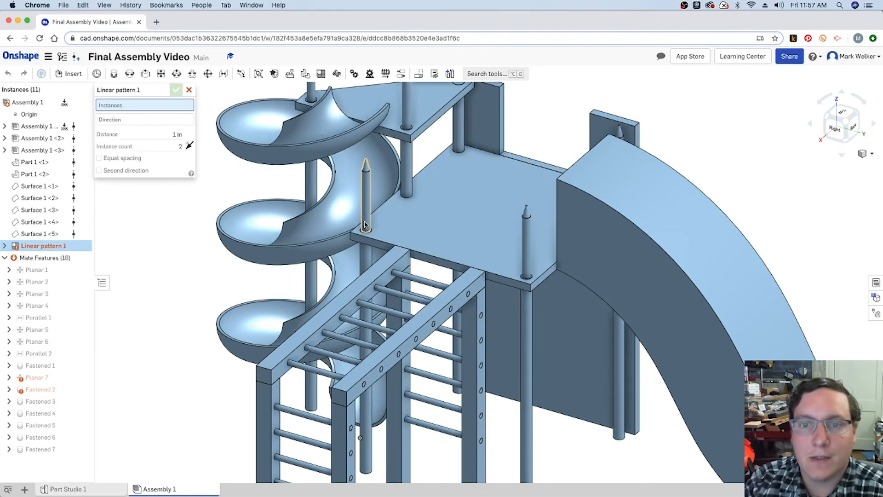
{"action": "left_click", "coordinate": [111, 128]}
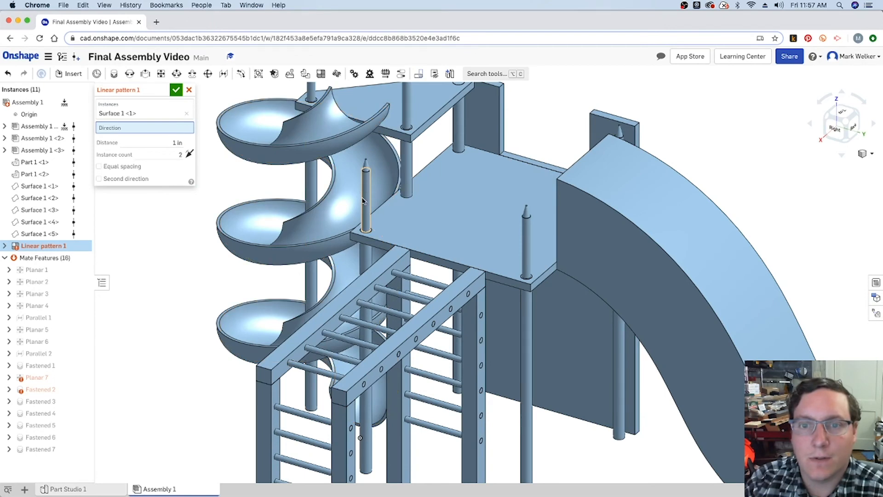
{"action": "left_click", "coordinate": [380, 245]}
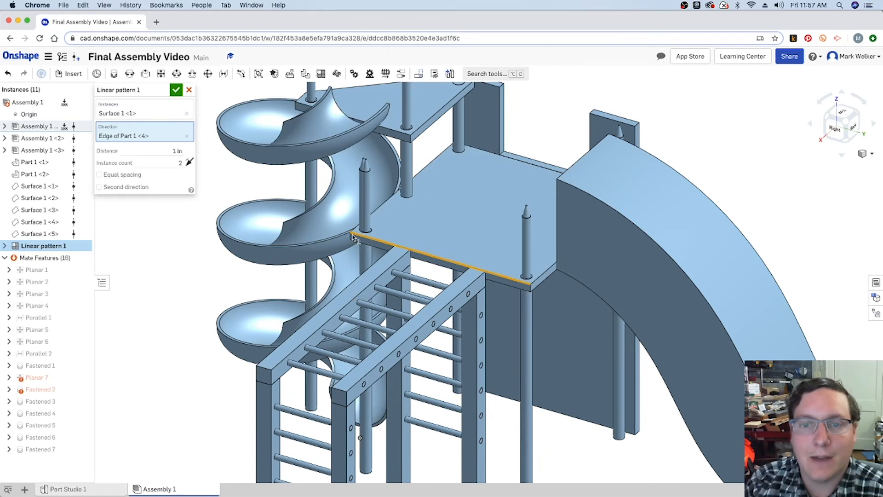
Set the crayon pole pattern to 7.5 in spacing and 3 instances, reverse its direction onto the platform, and accept it.
{"action": "left_click", "coordinate": [174, 153]}
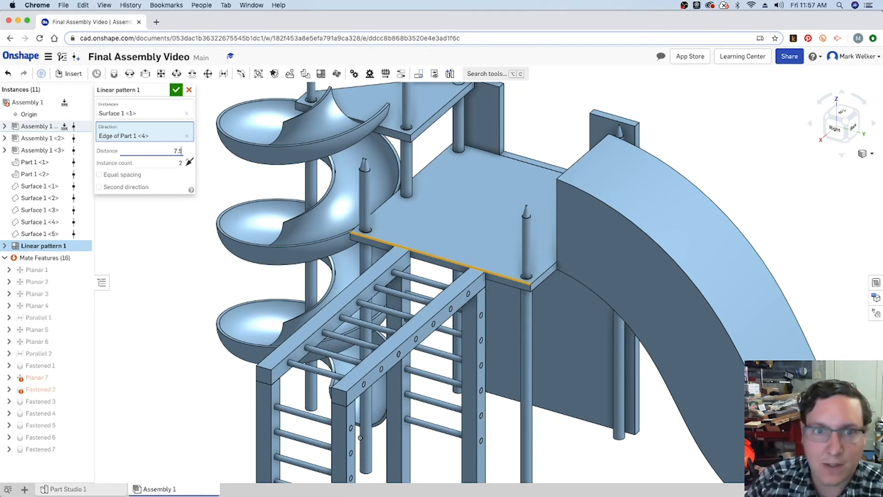
{"action": "key", "text": "Tab"}
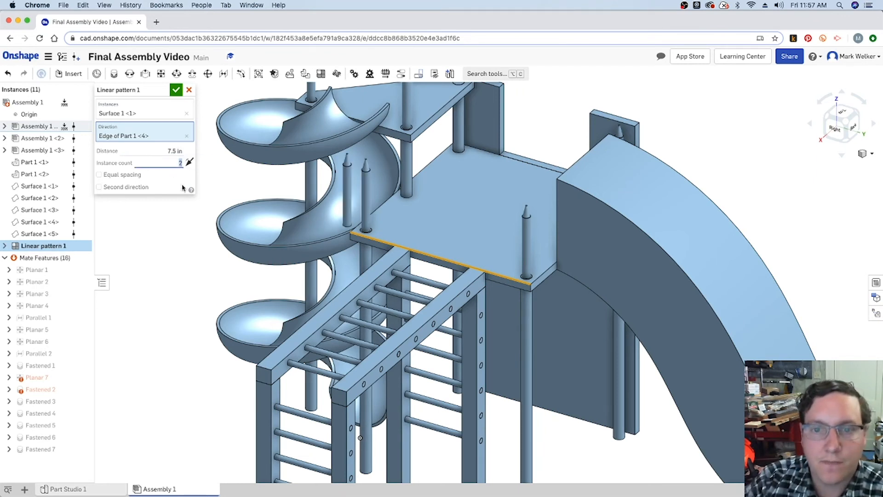
{"action": "left_click", "coordinate": [190, 163]}
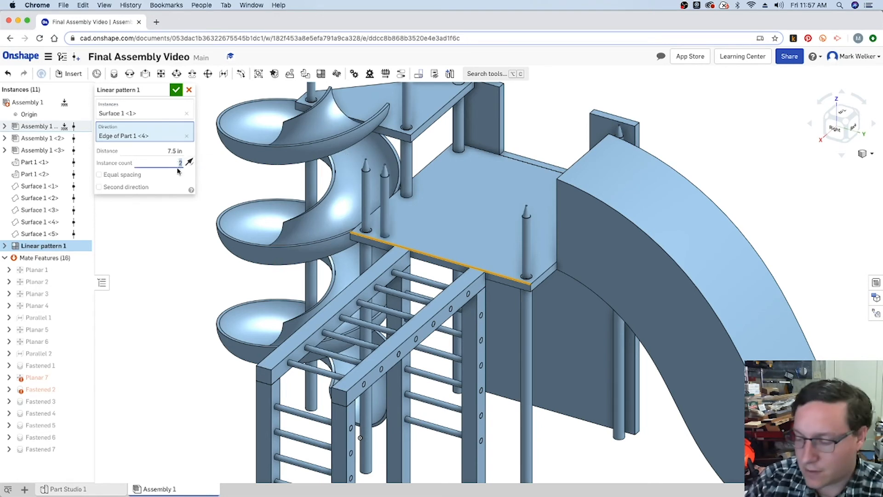
{"action": "key", "text": "shift+Tab"}
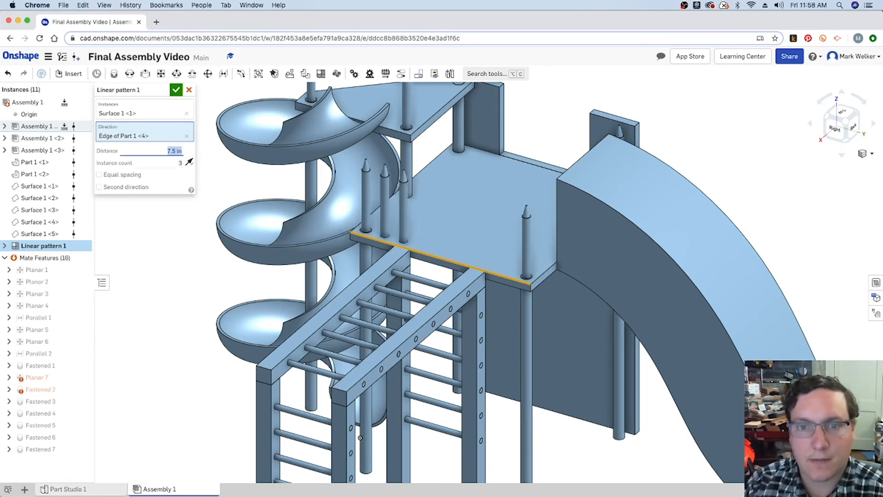
{"action": "left_click", "coordinate": [176, 90]}
Start a linear pattern of the crayon pole between the spiral slide and monkey bars, directed along the main platform's spiral-slide edge.
{"action": "scroll", "coordinate": [299, 207], "scroll_direction": "down", "scroll_amount": 2}
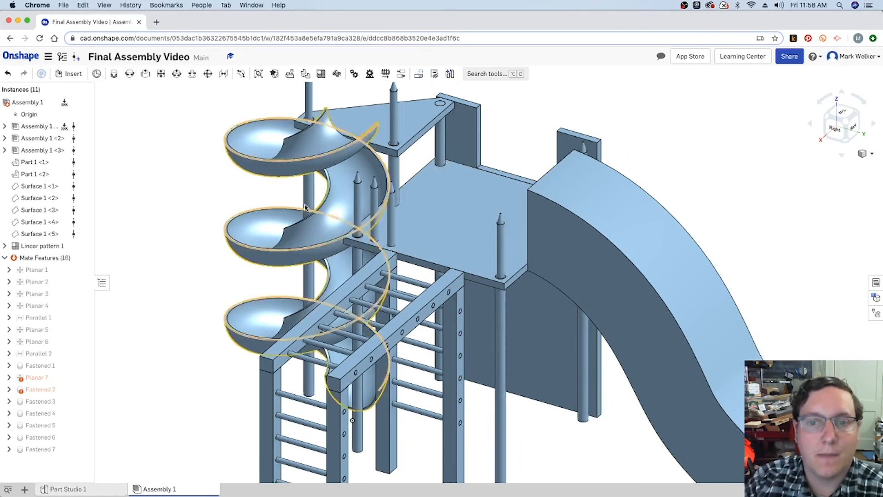
{"action": "left_click", "coordinate": [827, 118]}
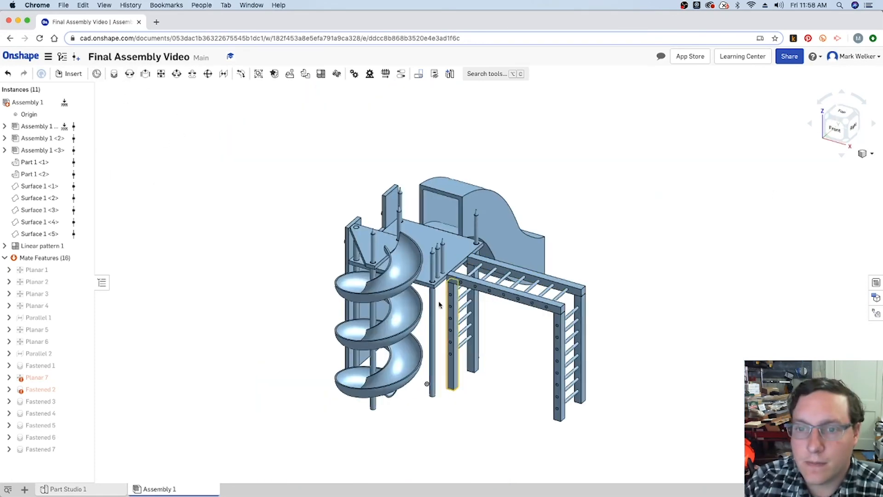
{"action": "scroll", "coordinate": [436, 227], "scroll_direction": "up", "scroll_amount": 5}
{"action": "left_click", "coordinate": [436, 227]}
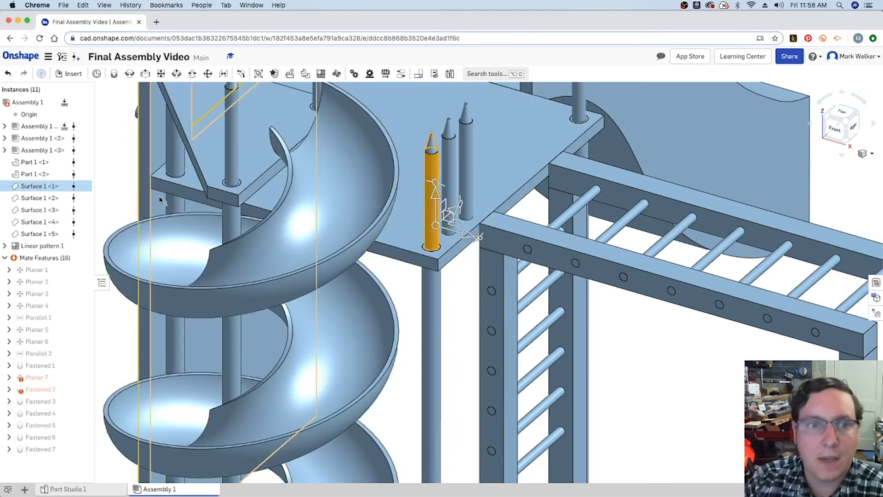
{"action": "left_click", "coordinate": [289, 74]}
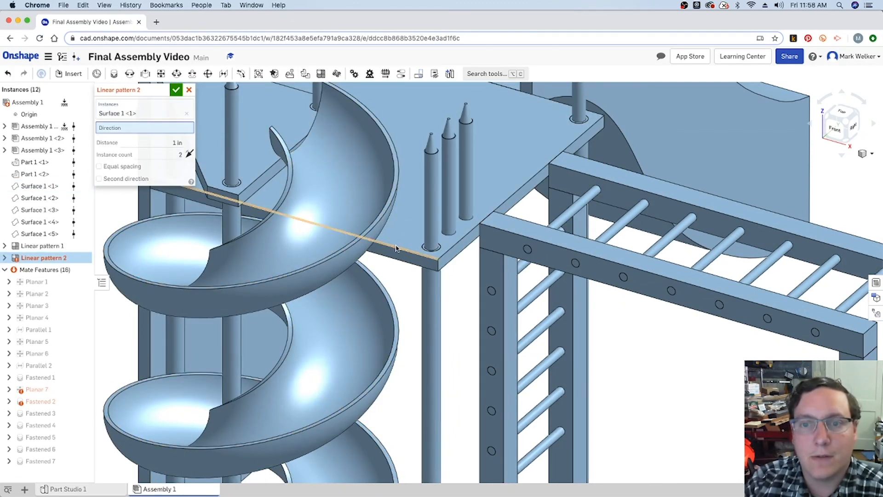
{"action": "left_click", "coordinate": [239, 201]}
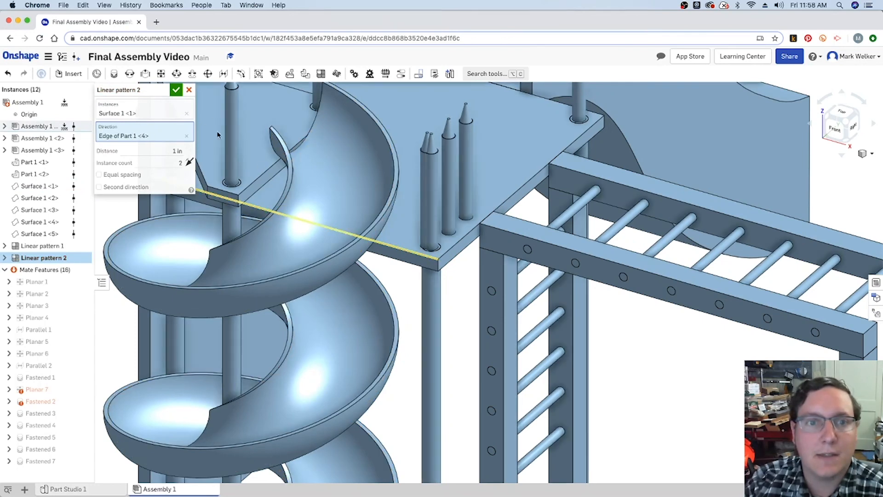
Set the spiral-slide edge pole pattern to 7.5 in spacing and 3 instances, and accept it.
{"action": "left_click", "coordinate": [849, 120]}
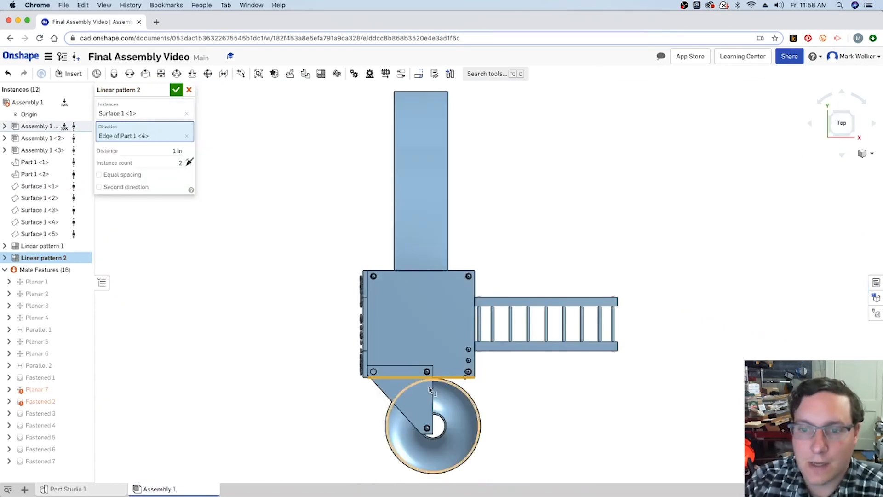
{"action": "scroll", "coordinate": [460, 380], "scroll_direction": "up", "scroll_amount": 5}
{"action": "scroll", "coordinate": [448, 380], "scroll_direction": "up", "scroll_amount": 2}
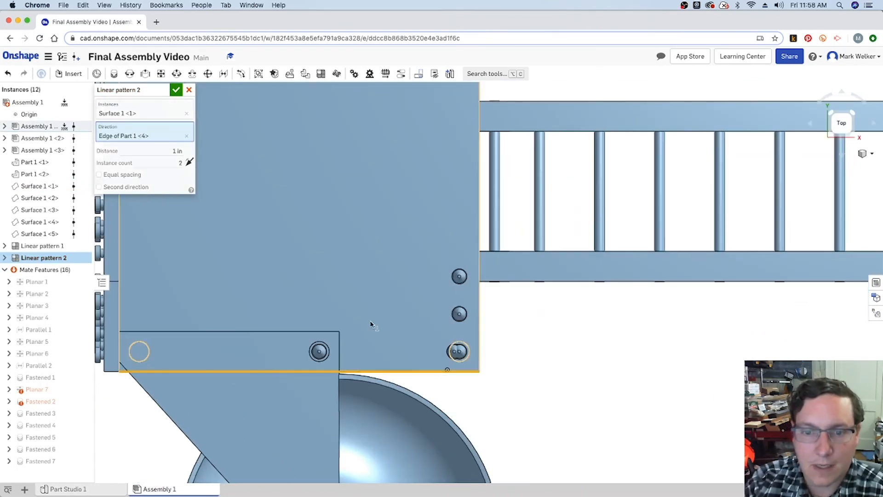
{"action": "left_click", "coordinate": [167, 152]}
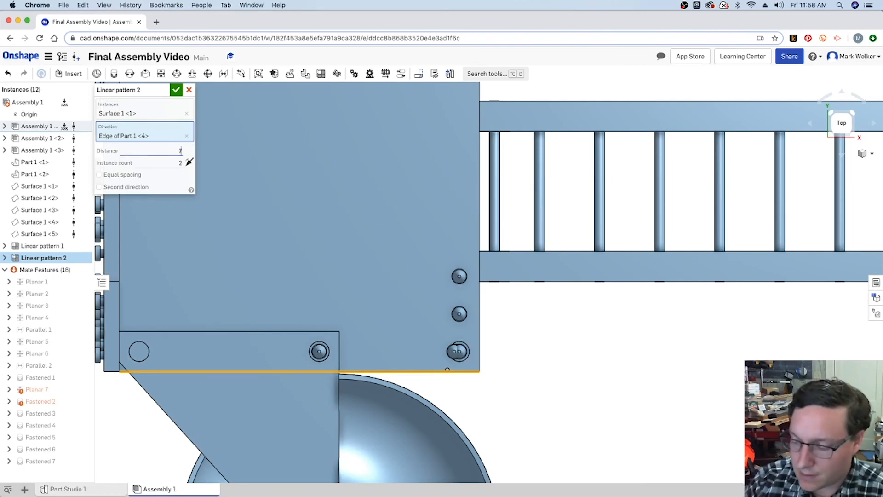
{"action": "type", "text": "7.5"}
{"action": "key", "text": "Tab"}
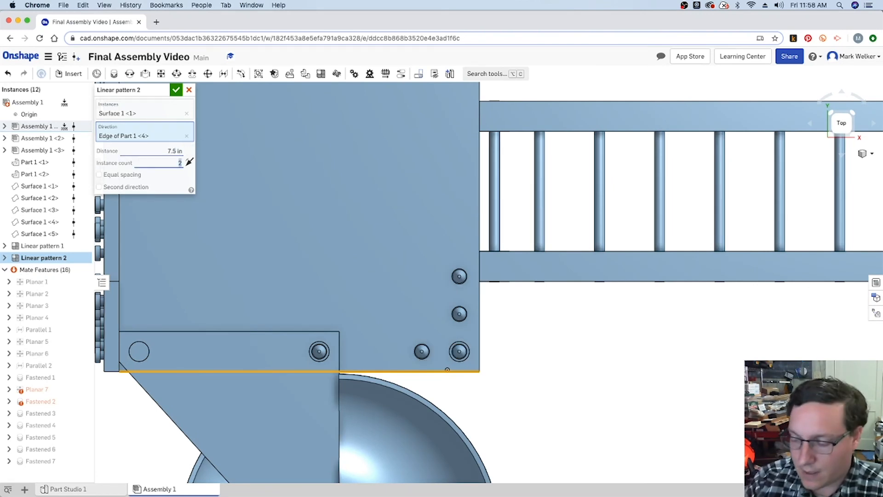
{"action": "type", "text": "3"}
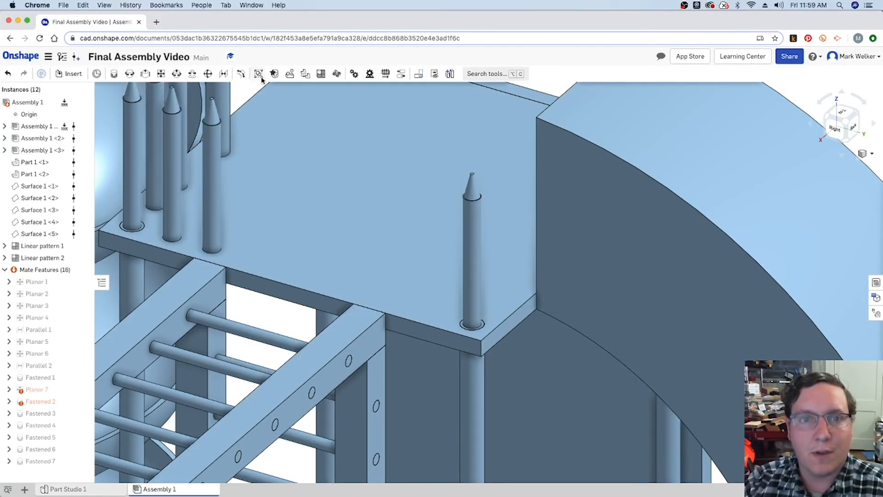
Linear-pattern the crayon pole between the monkey bars and large slide along the monkey-bar edge, with 7.5 in spacing and 3 instances.
{"action": "left_click", "coordinate": [476, 288]}
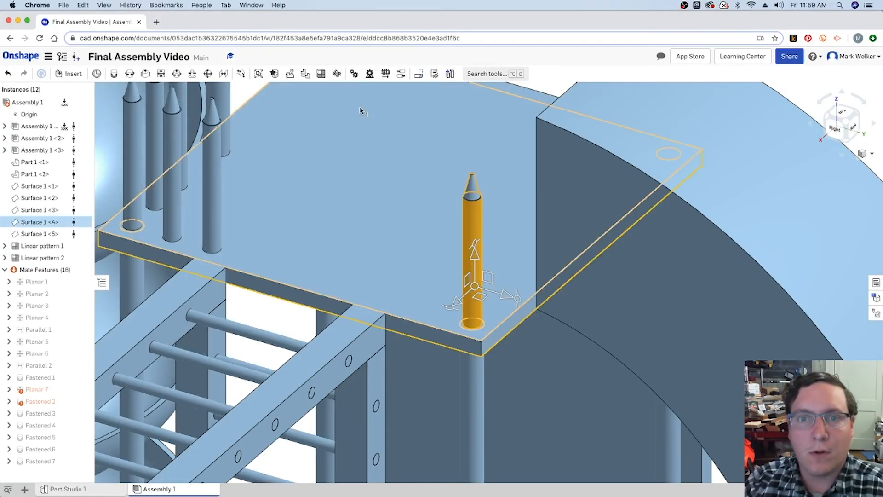
{"action": "left_click", "coordinate": [321, 74]}
{"action": "left_click", "coordinate": [133, 128]}
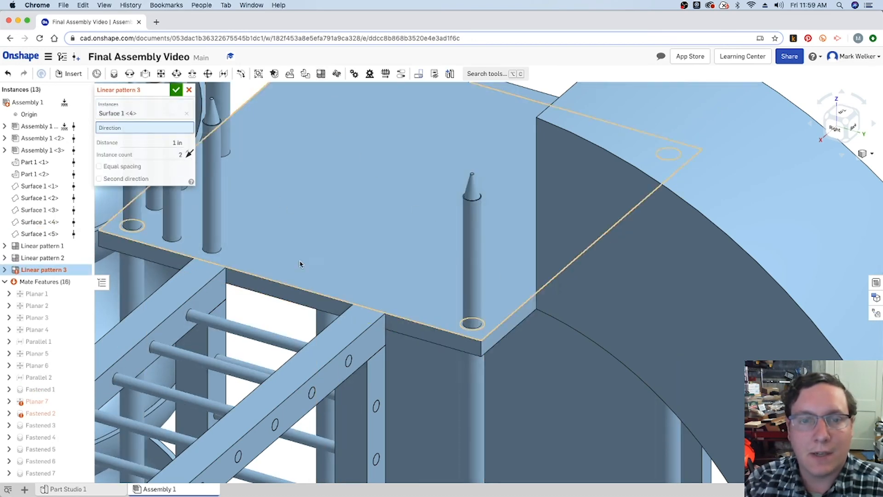
{"action": "left_click", "coordinate": [408, 322]}
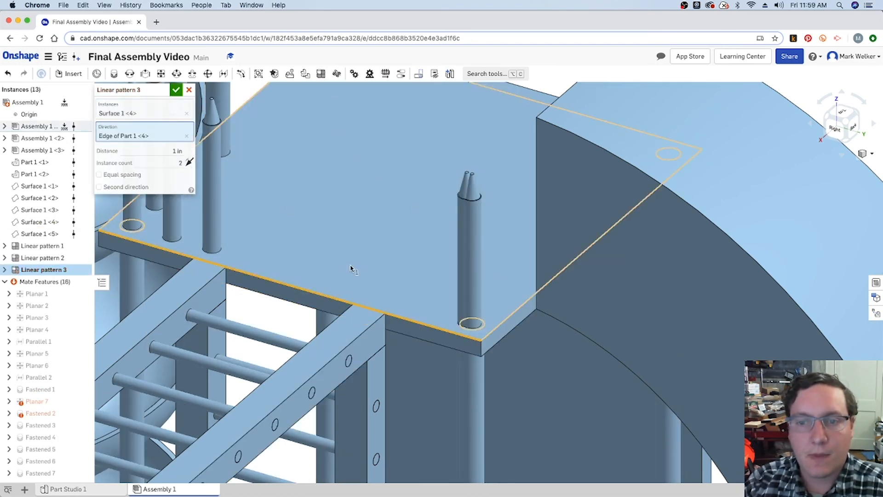
{"action": "left_click", "coordinate": [162, 152]}
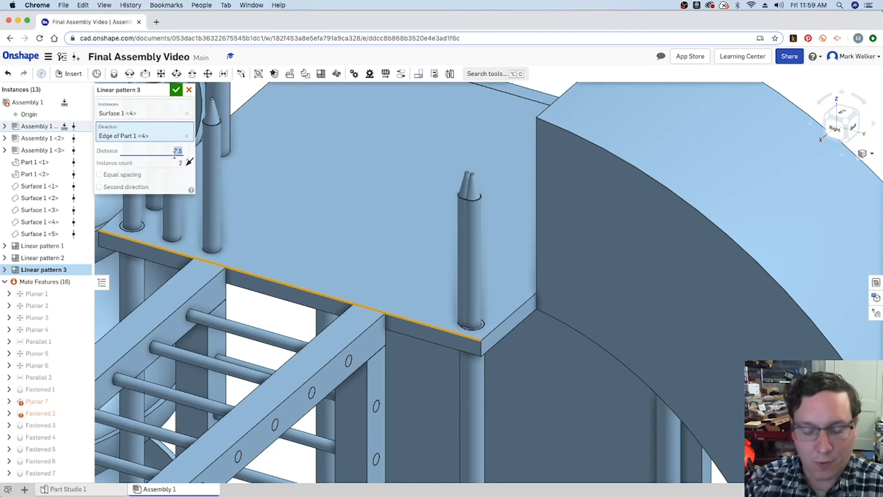
{"action": "type", "text": "7.5"}
{"action": "key", "text": "Tab"}
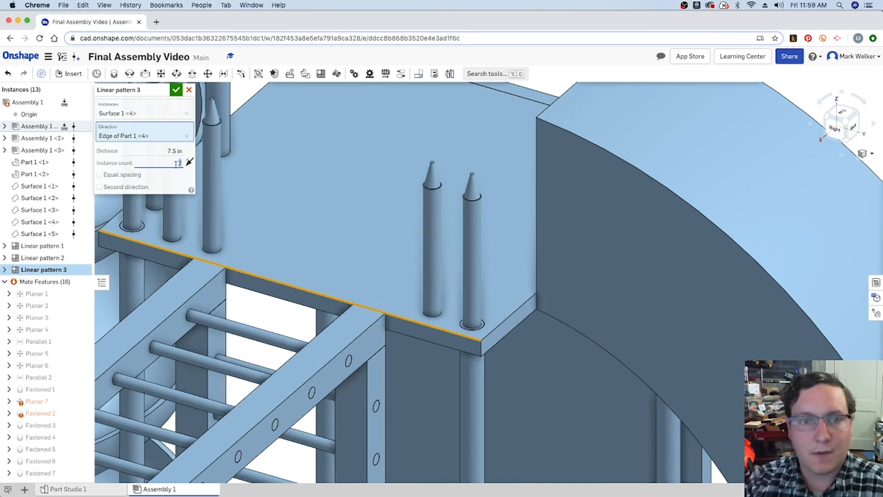
{"action": "type", "text": "3"}
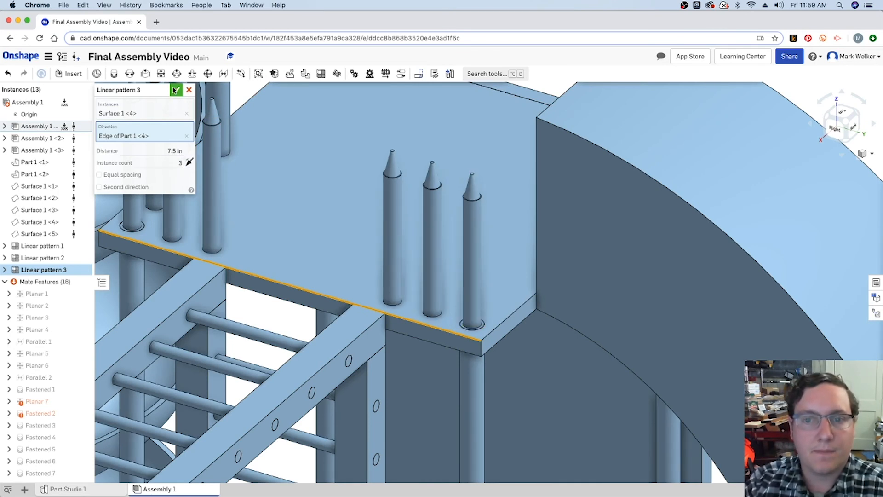
{"action": "left_click", "coordinate": [174, 90]}
Linear-pattern that same corner pole along the main platform's large-slide edge, with 7.5 in spacing and 3 instances.
{"action": "left_click", "coordinate": [478, 306]}
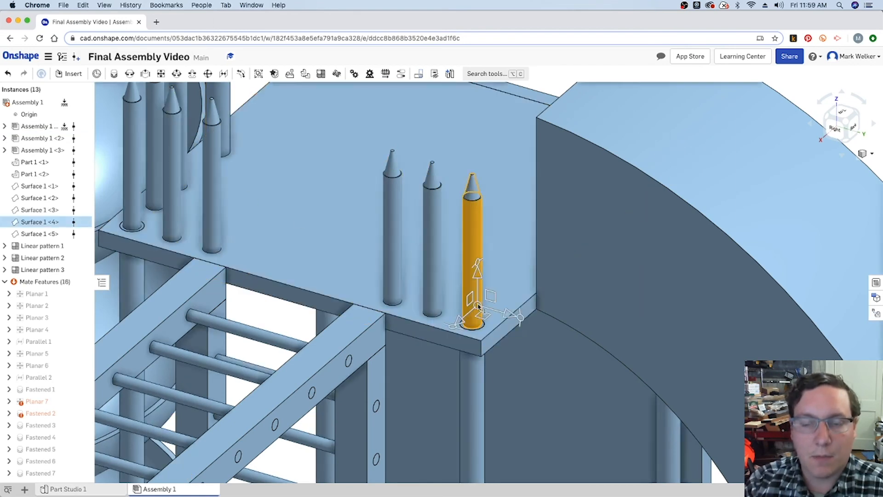
{"action": "left_click", "coordinate": [321, 74]}
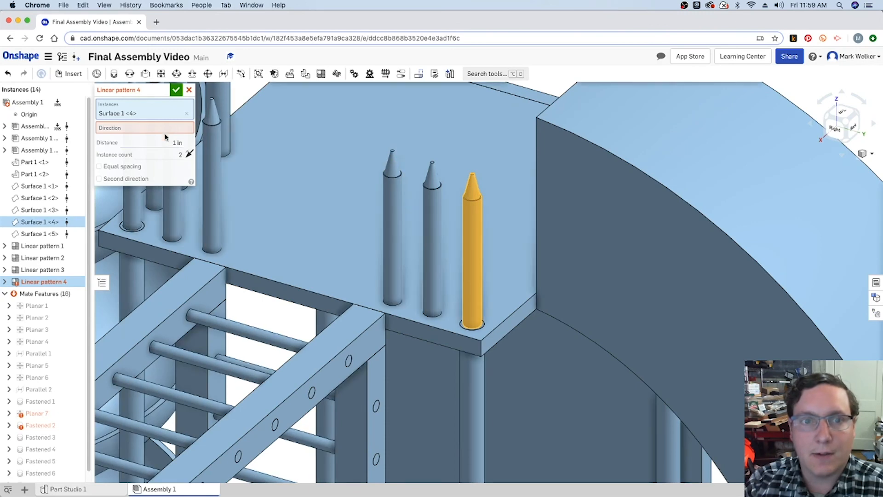
{"action": "left_click", "coordinate": [518, 309]}
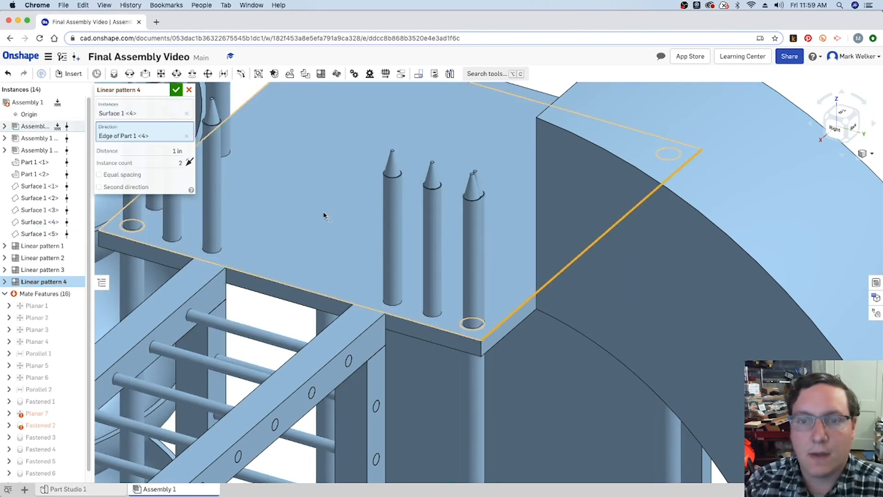
{"action": "left_click", "coordinate": [164, 152]}
{"action": "type", "text": "7.5"}
{"action": "key", "text": "Tab"}
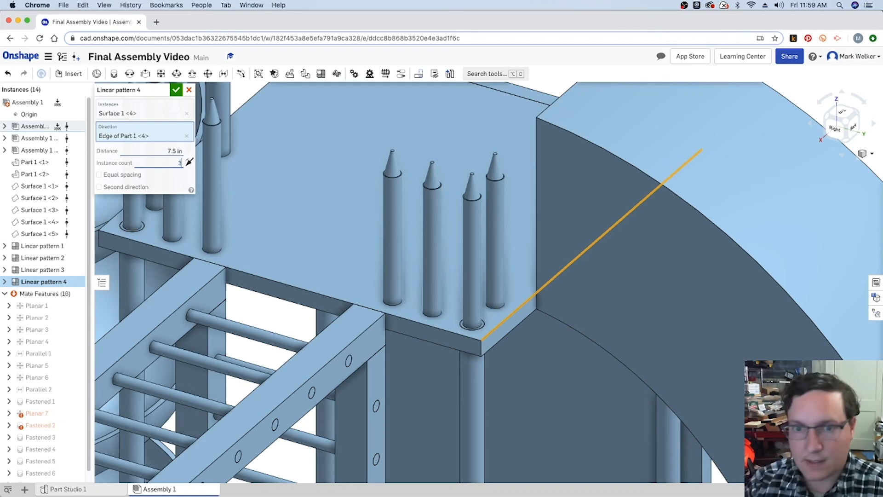
{"action": "left_click", "coordinate": [840, 112]}
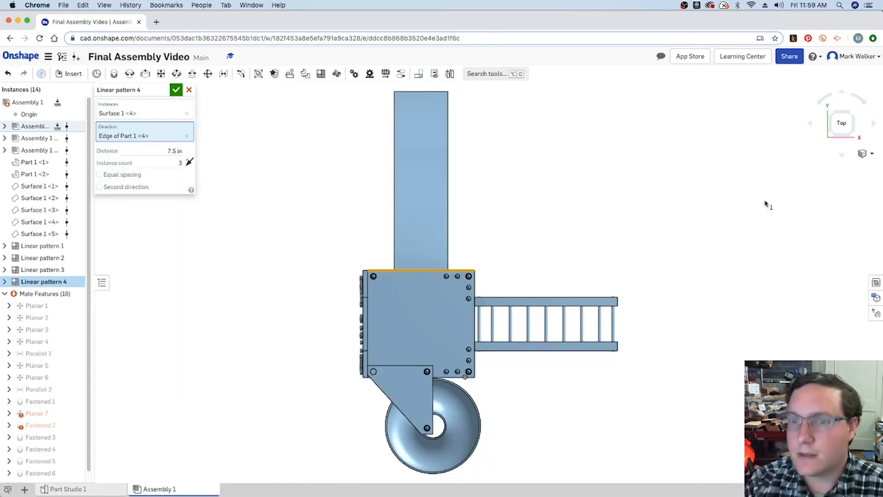
{"action": "scroll", "coordinate": [442, 276], "scroll_direction": "up", "scroll_amount": 5}
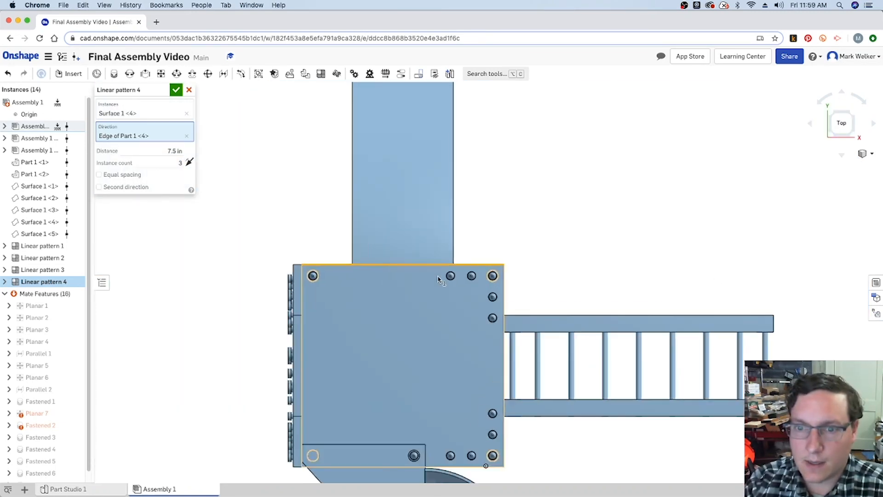
{"action": "left_click", "coordinate": [176, 90]}
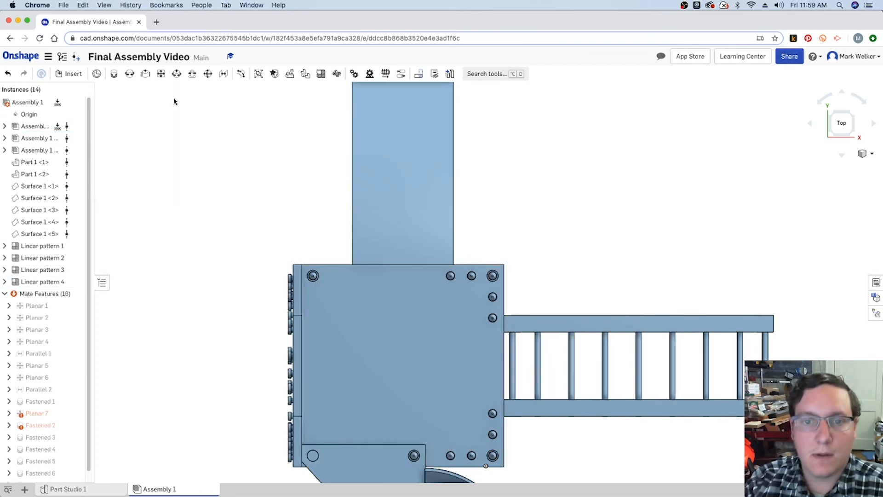
Linear-pattern the crayon pole between the climbing wall and large slide along the slide edge, reversed onto the platform, at 7.5 in with 3 instances.
{"action": "left_click", "coordinate": [312, 276]}
{"action": "left_click", "coordinate": [306, 73]}
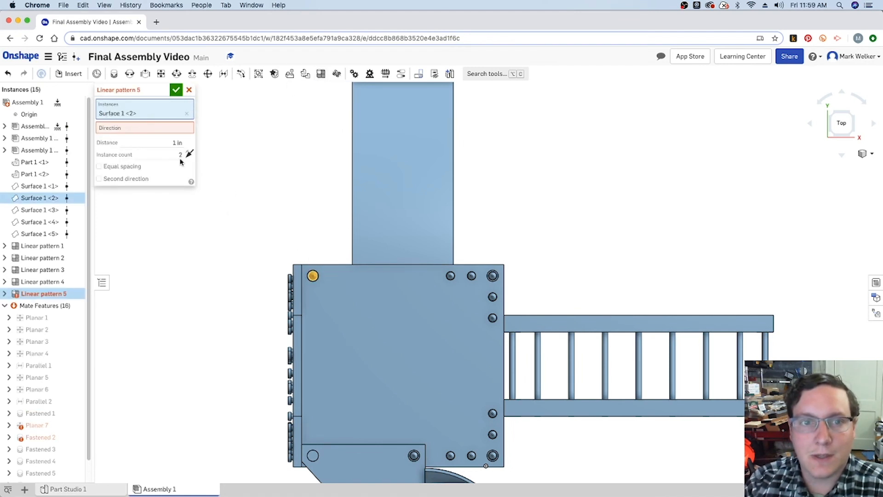
{"action": "left_click", "coordinate": [340, 267]}
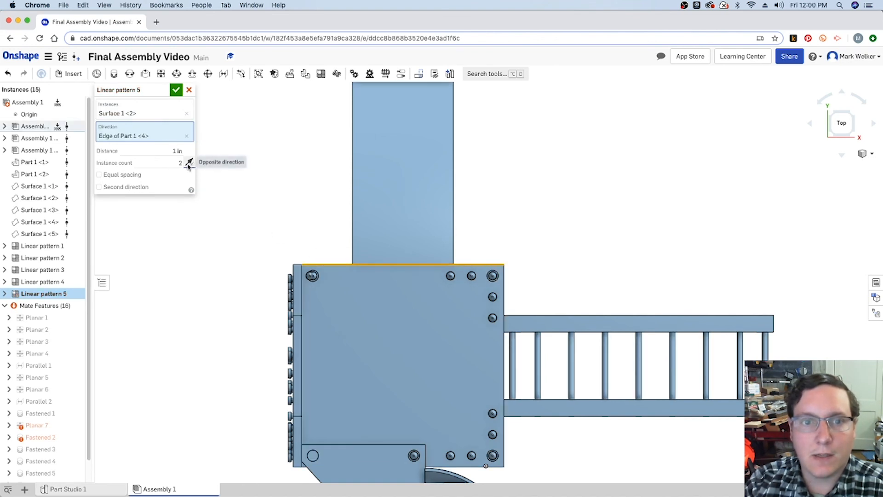
{"action": "left_click", "coordinate": [173, 155]}
{"action": "type", "text": "7.5"}
{"action": "key", "text": "Tab"}
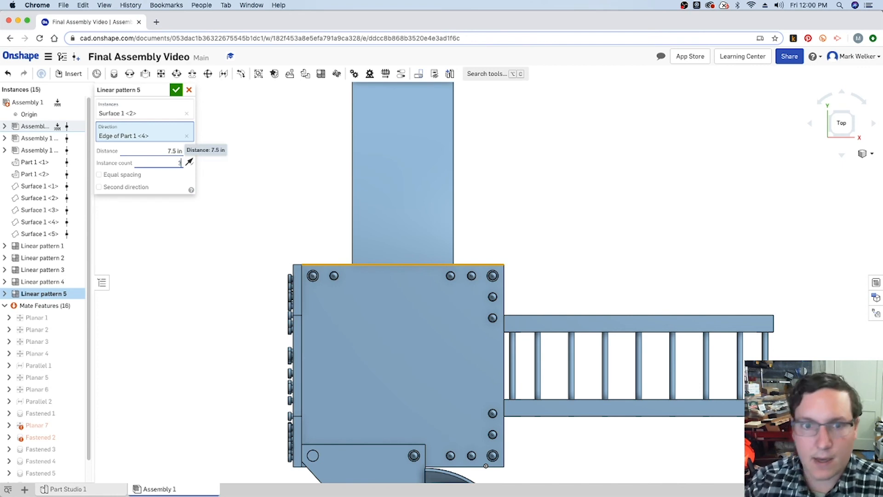
{"action": "left_click", "coordinate": [176, 91]}
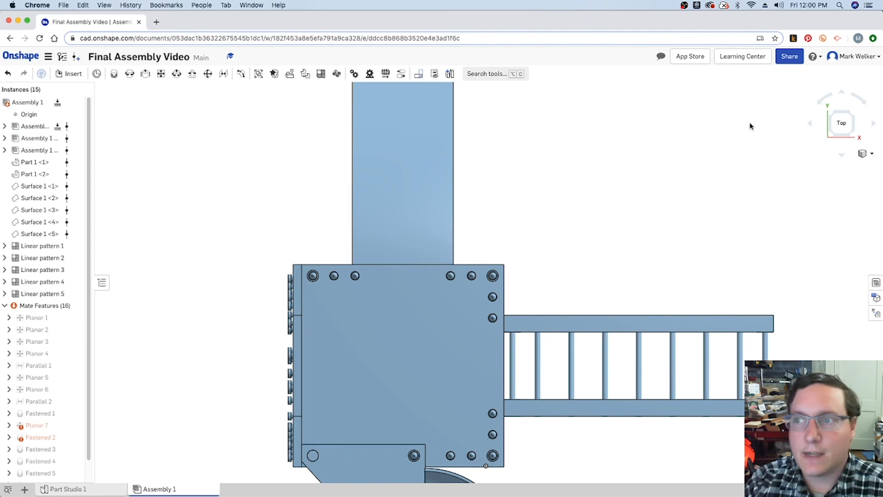
Start a linear pattern of the crayon pole at the triangular platform's spiral-slide tip, directed along the platform's long slanted edge.
{"action": "left_click", "coordinate": [852, 116]}
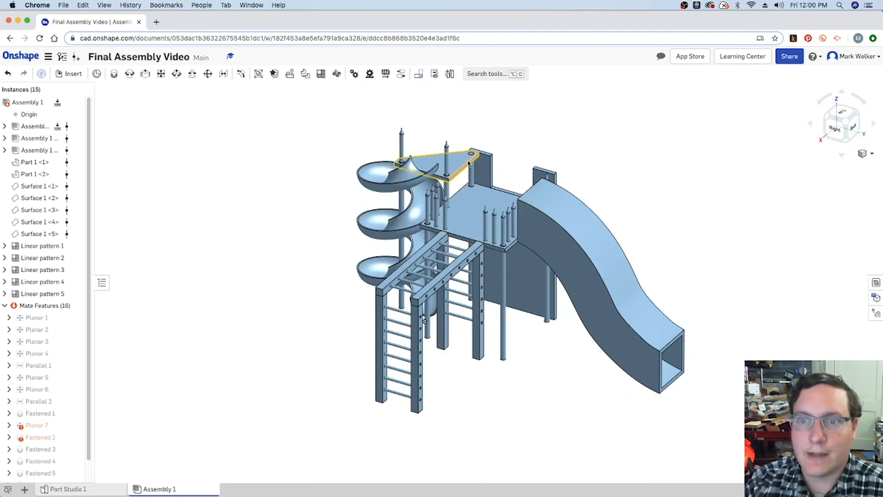
{"action": "left_click", "coordinate": [829, 118]}
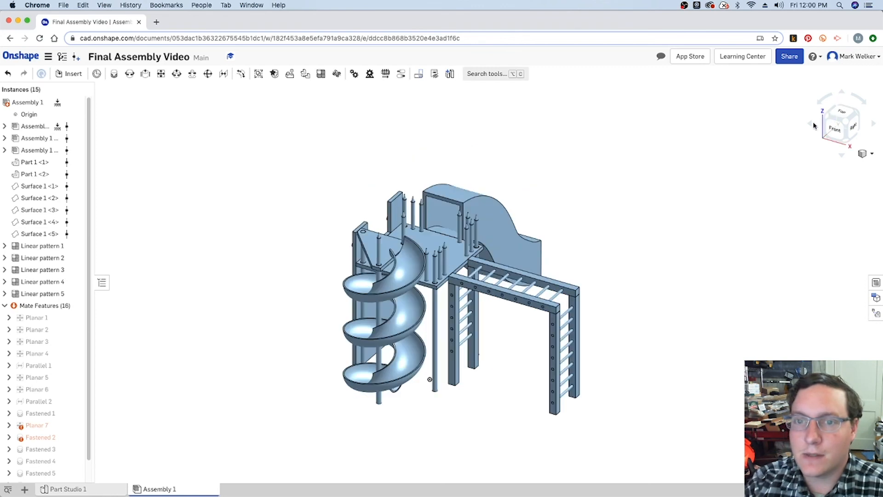
{"action": "scroll", "coordinate": [374, 253], "scroll_direction": "up", "scroll_amount": 1}
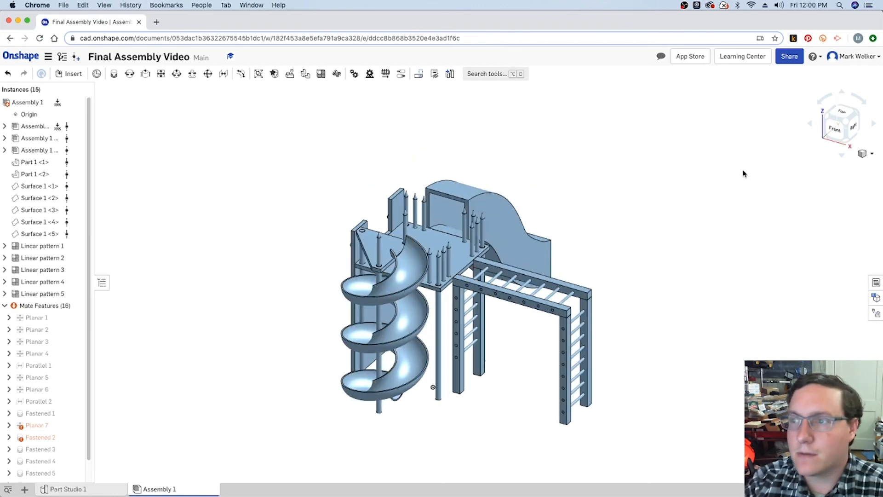
{"action": "left_click", "coordinate": [830, 119]}
{"action": "scroll", "coordinate": [521, 279], "scroll_direction": "up", "scroll_amount": 10}
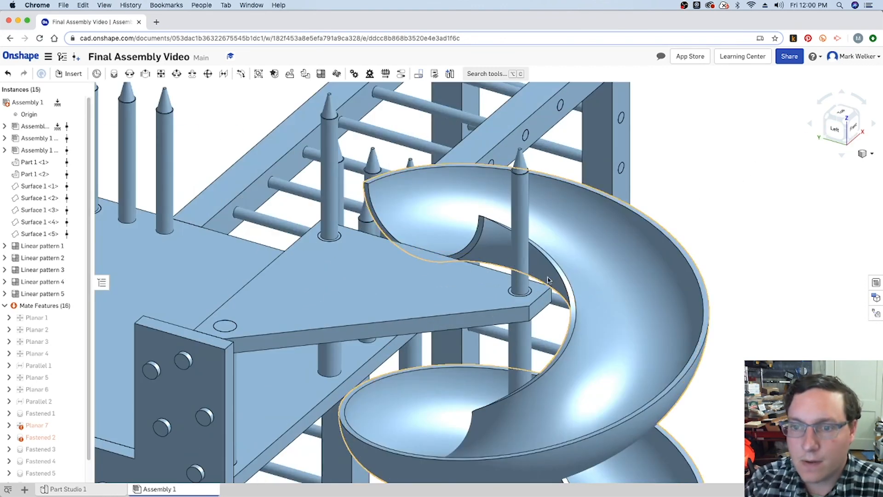
{"action": "left_click", "coordinate": [521, 280]}
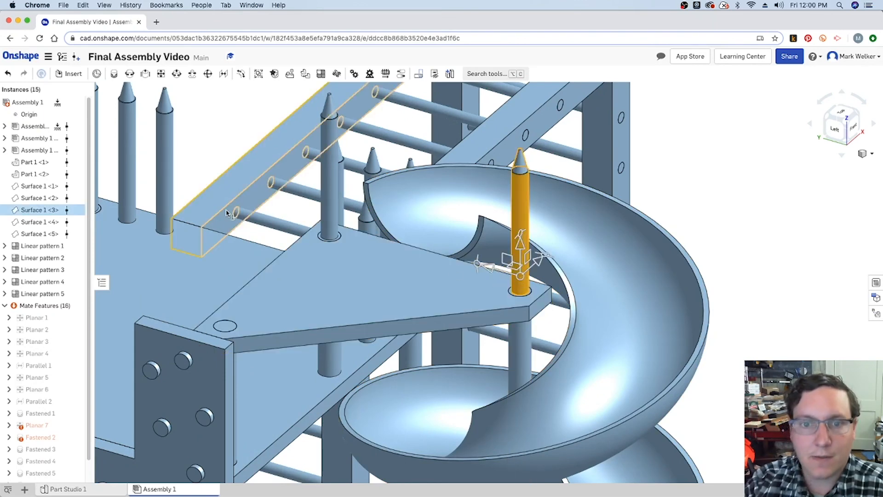
{"action": "left_click", "coordinate": [321, 74]}
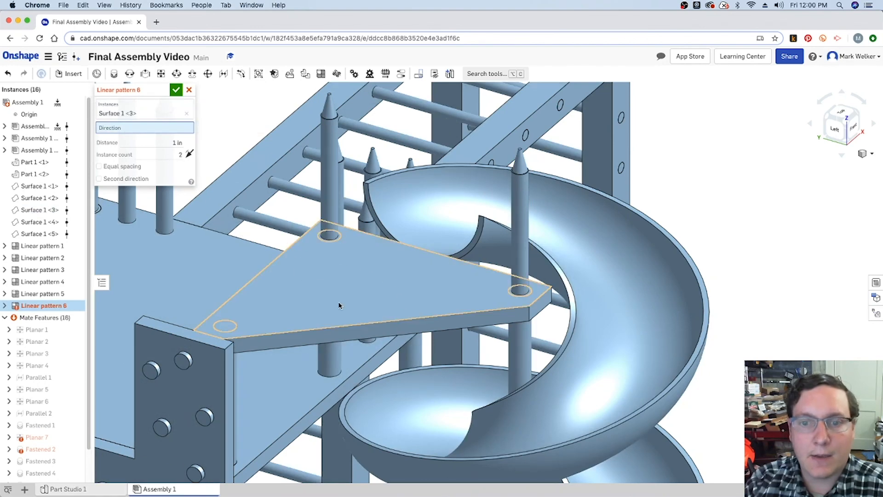
{"action": "left_click", "coordinate": [351, 325]}
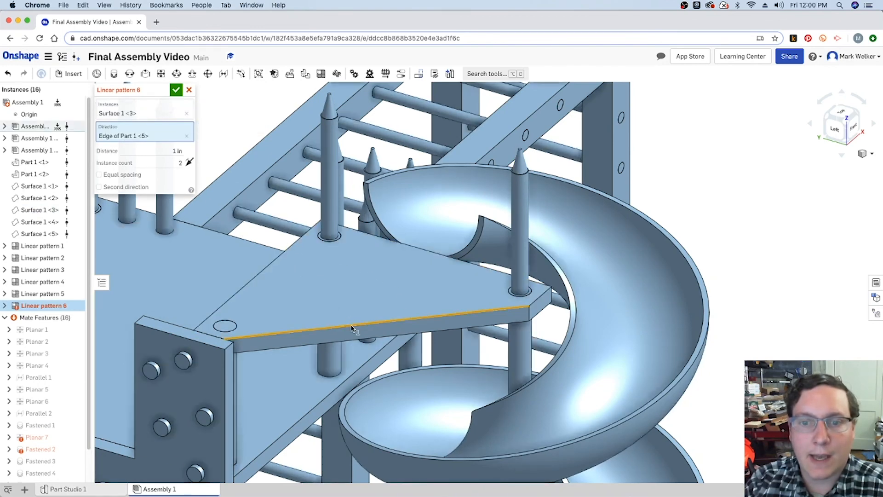
Set the slanted-edge pole pattern to 7.5 in spacing and 8 instances, and accept it.
{"action": "left_click", "coordinate": [176, 154]}
{"action": "key", "text": "super+a"}
{"action": "type", "text": "7.5"}
{"action": "key", "text": "Tab"}
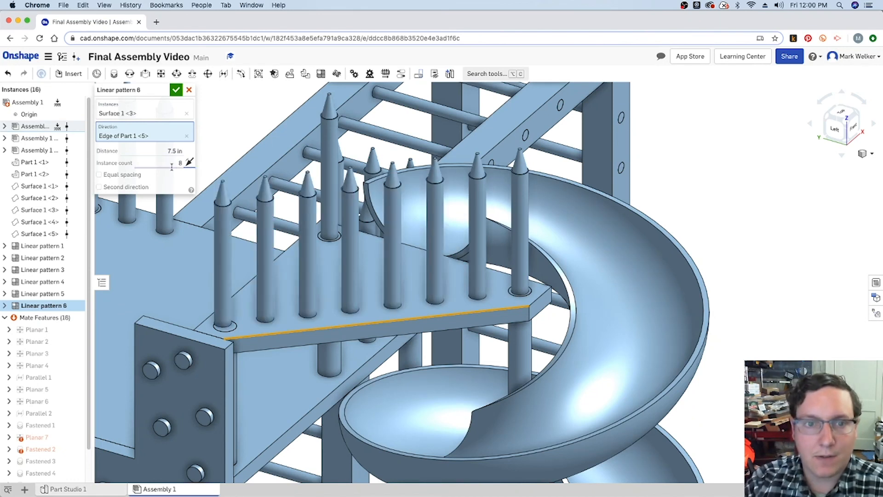
{"action": "left_click", "coordinate": [177, 89]}
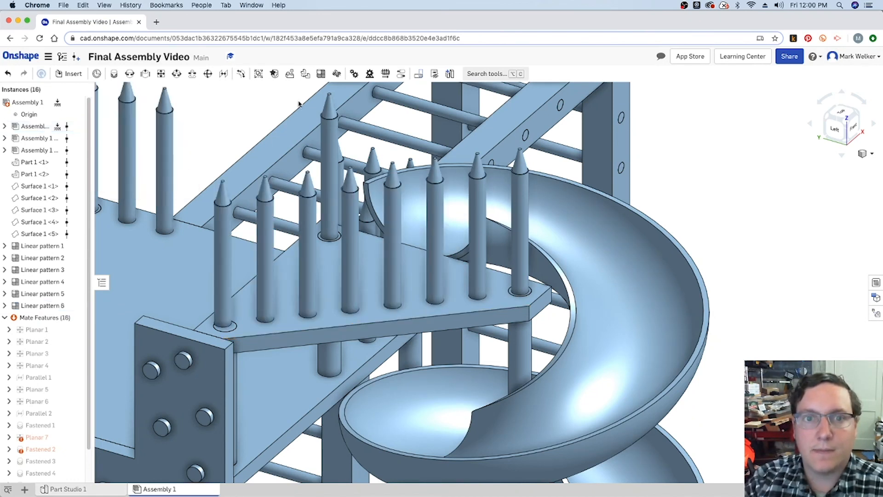
{"action": "left_click", "coordinate": [825, 121]}
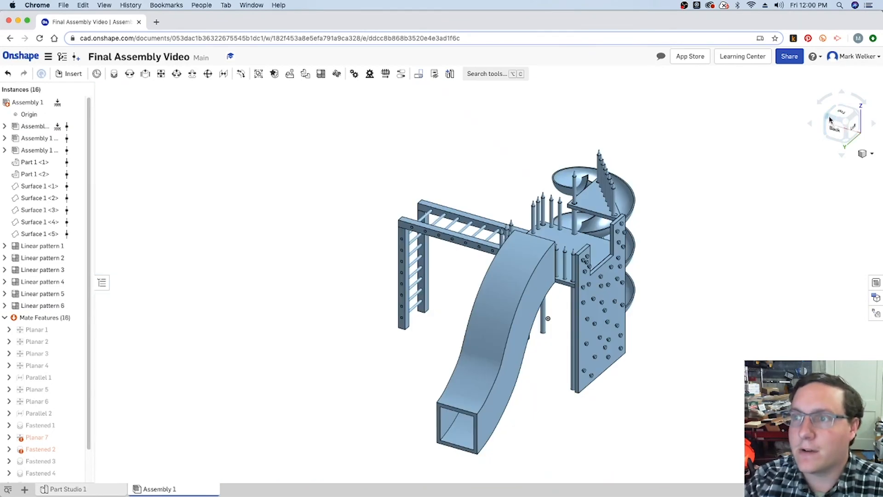
{"action": "left_click", "coordinate": [830, 120]}
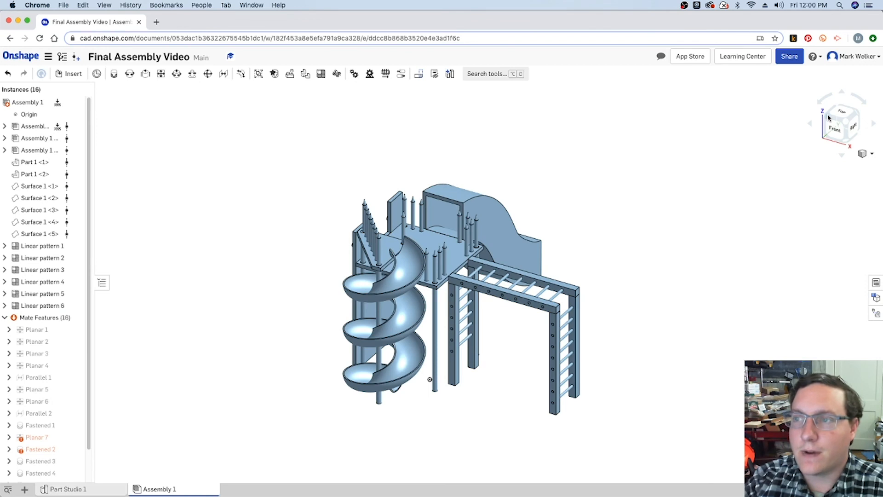
{"action": "scroll", "coordinate": [473, 304], "scroll_direction": "up", "scroll_amount": 3}
{"action": "scroll", "coordinate": [473, 305], "scroll_direction": "up", "scroll_amount": 2}
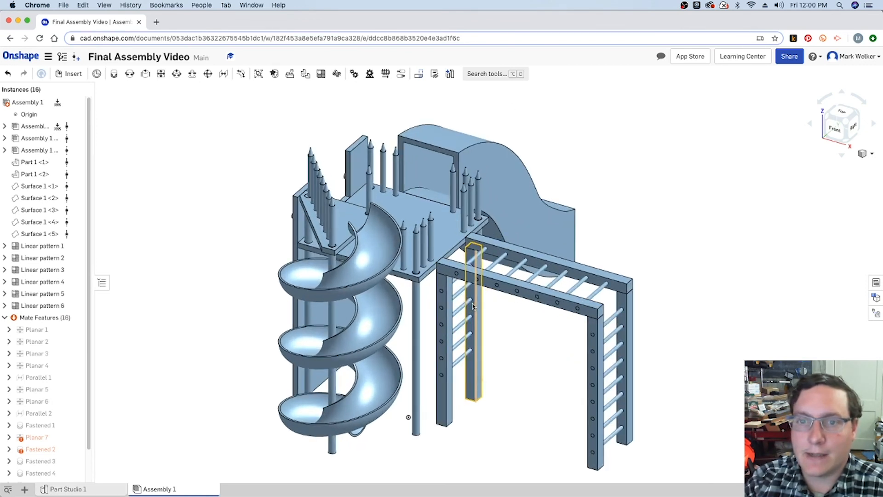